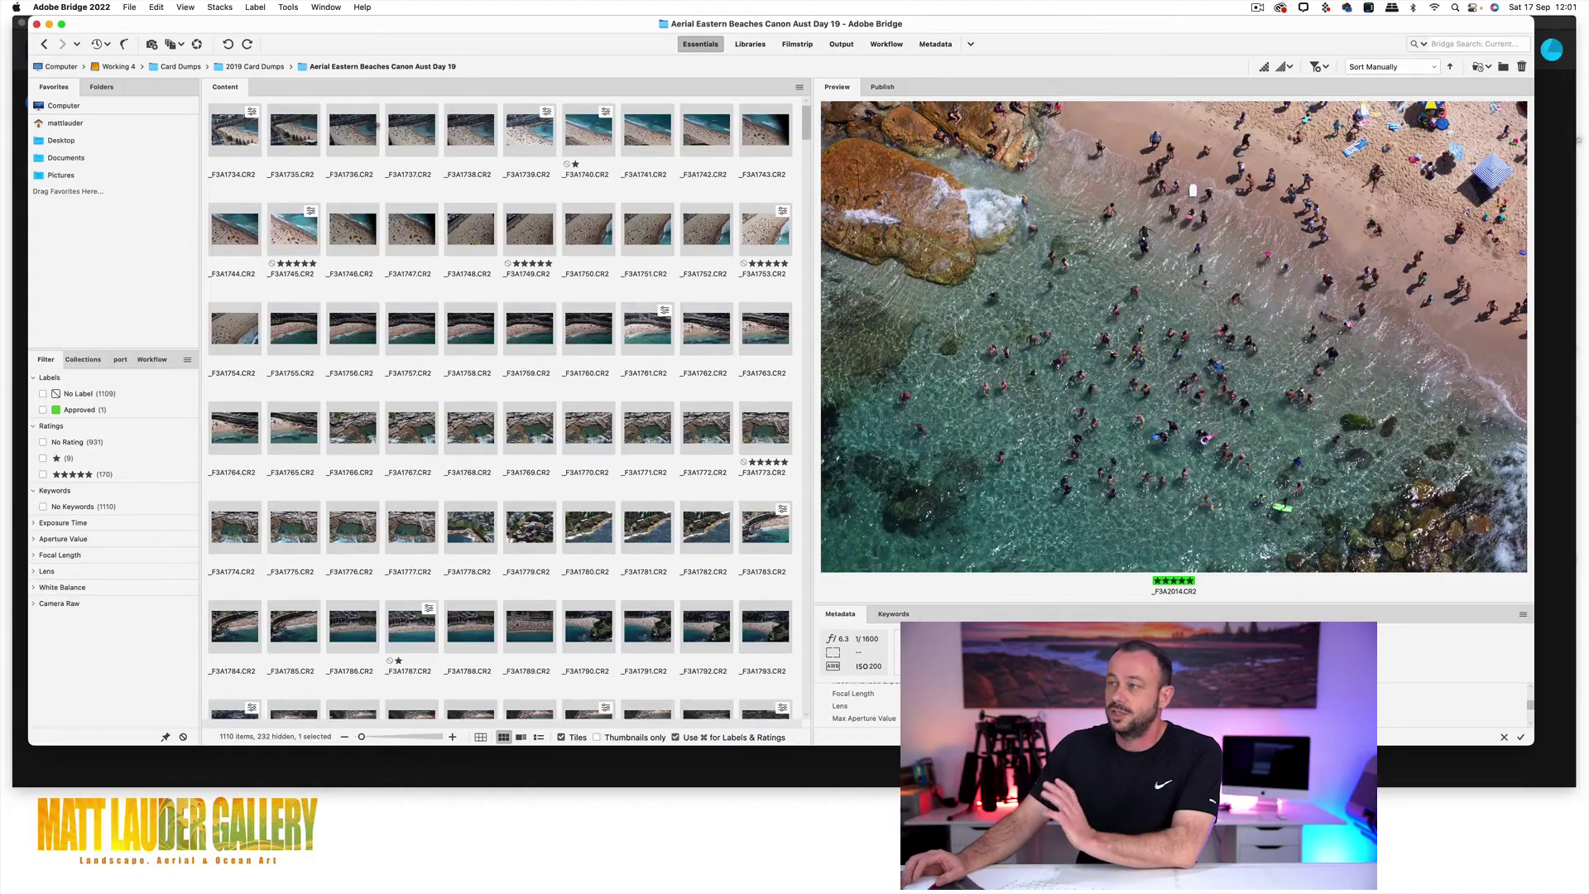
# Preview the early shots _F3A1735, _F3A1766, _F3A1800, _F3A1812 and ocean pool _F3A1850.
pyautogui.click(294, 130)
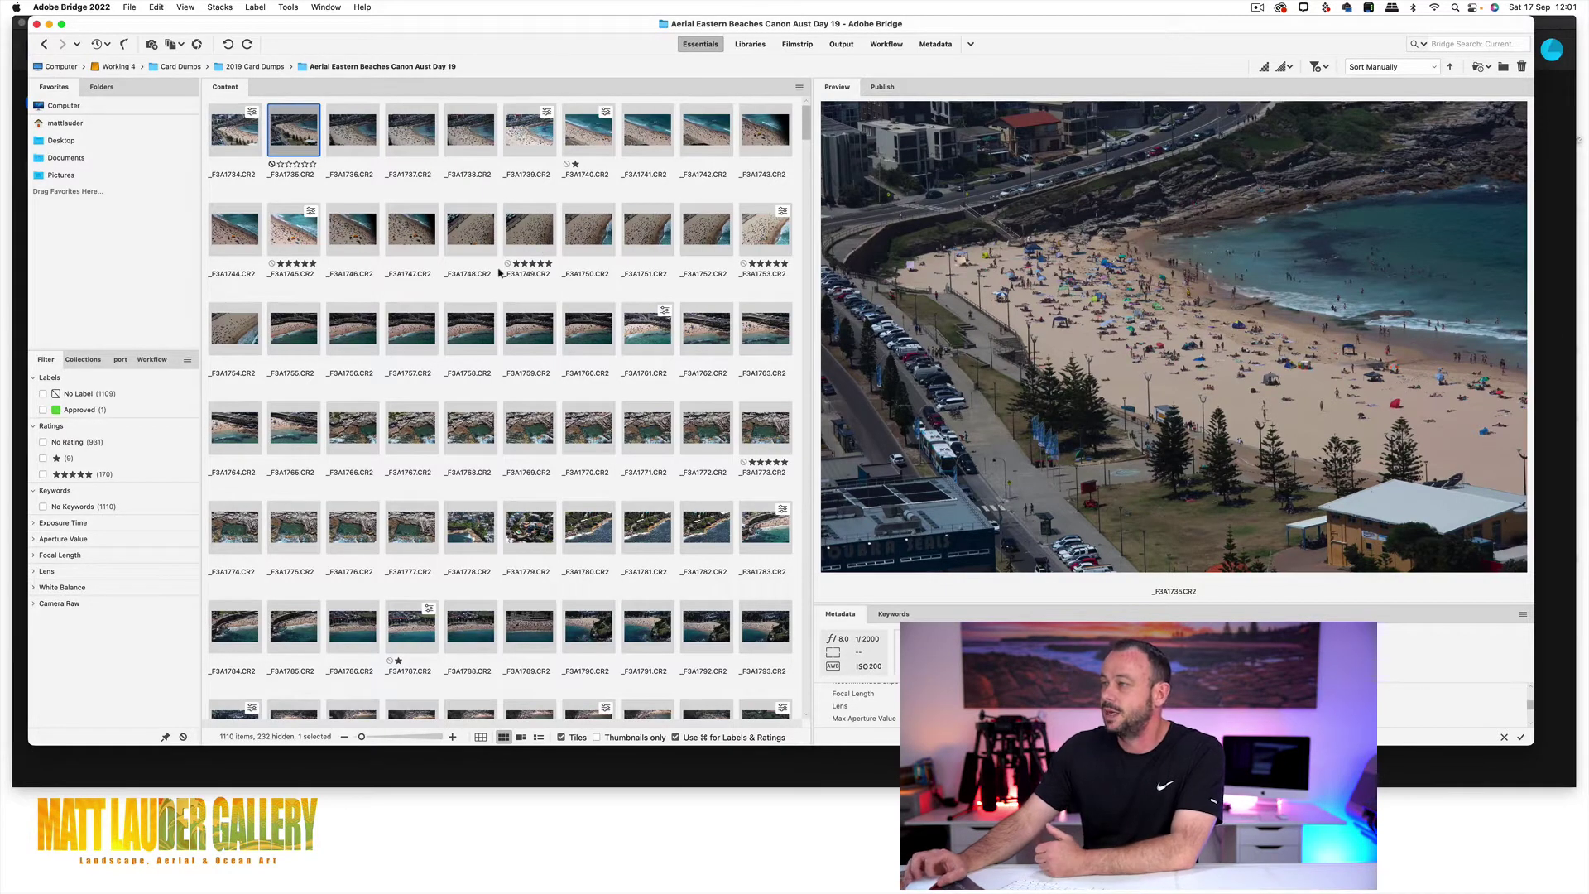
pyautogui.scroll(-2, 500, 274)
pyautogui.click(353, 330)
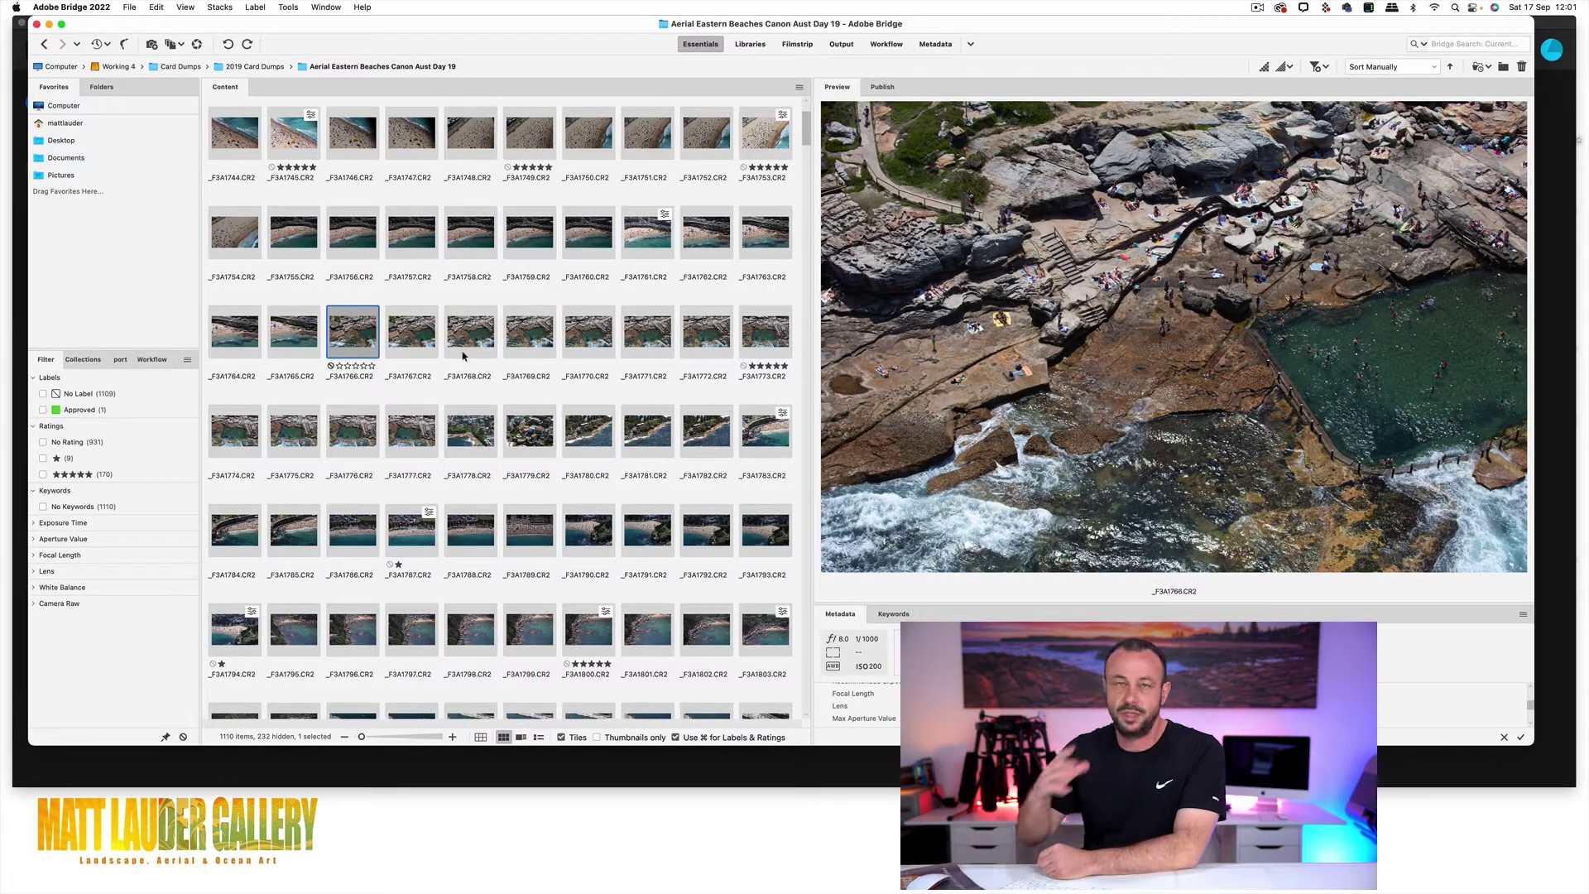
pyautogui.scroll(-5, 464, 356)
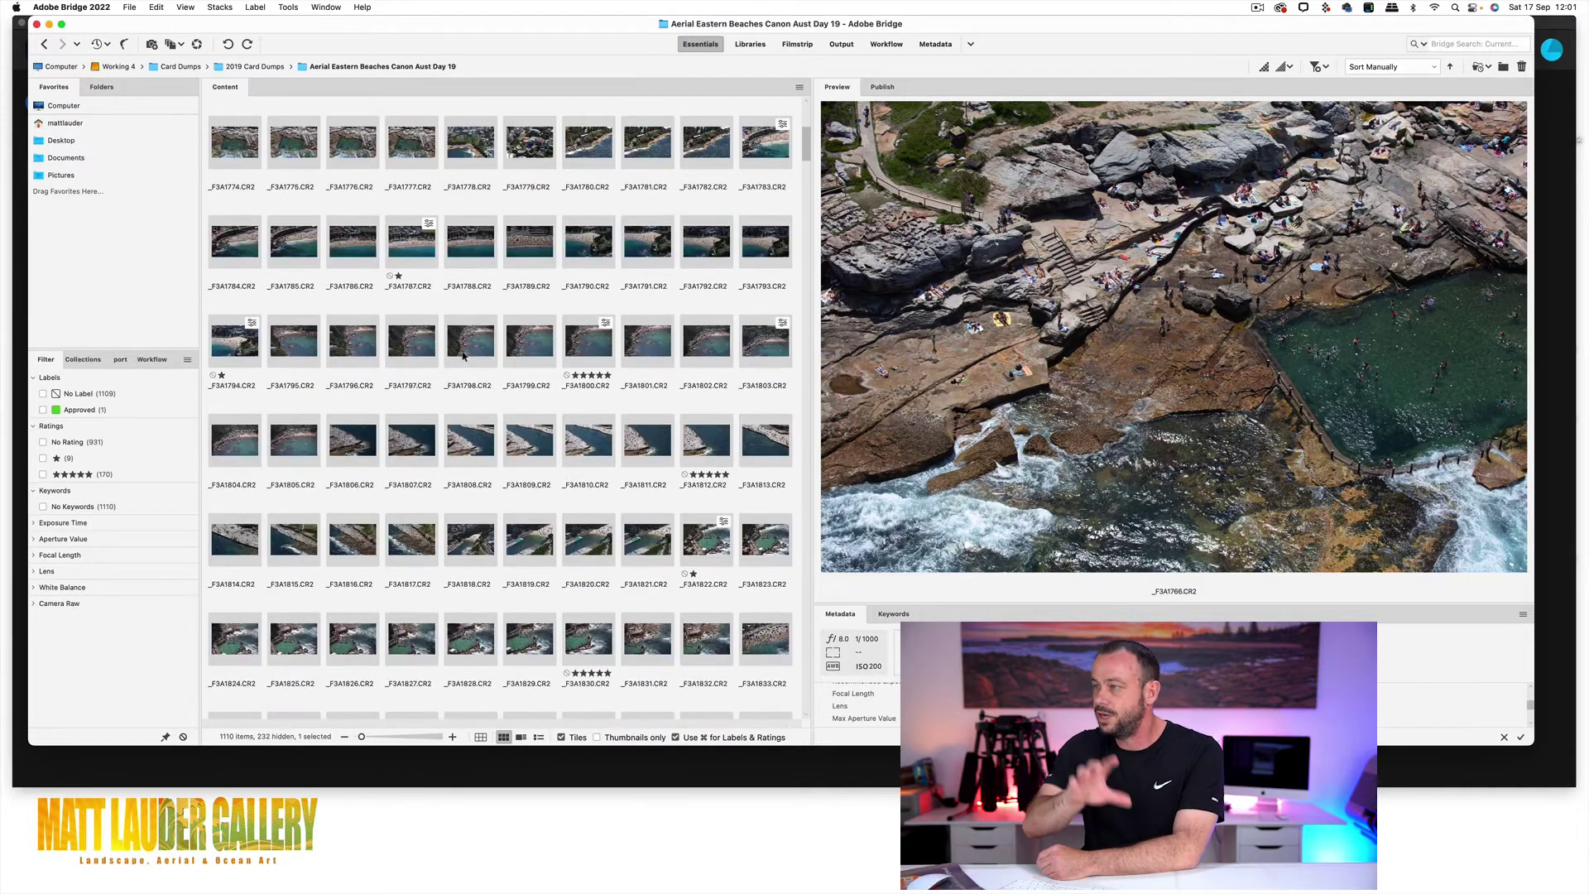
pyautogui.click(599, 350)
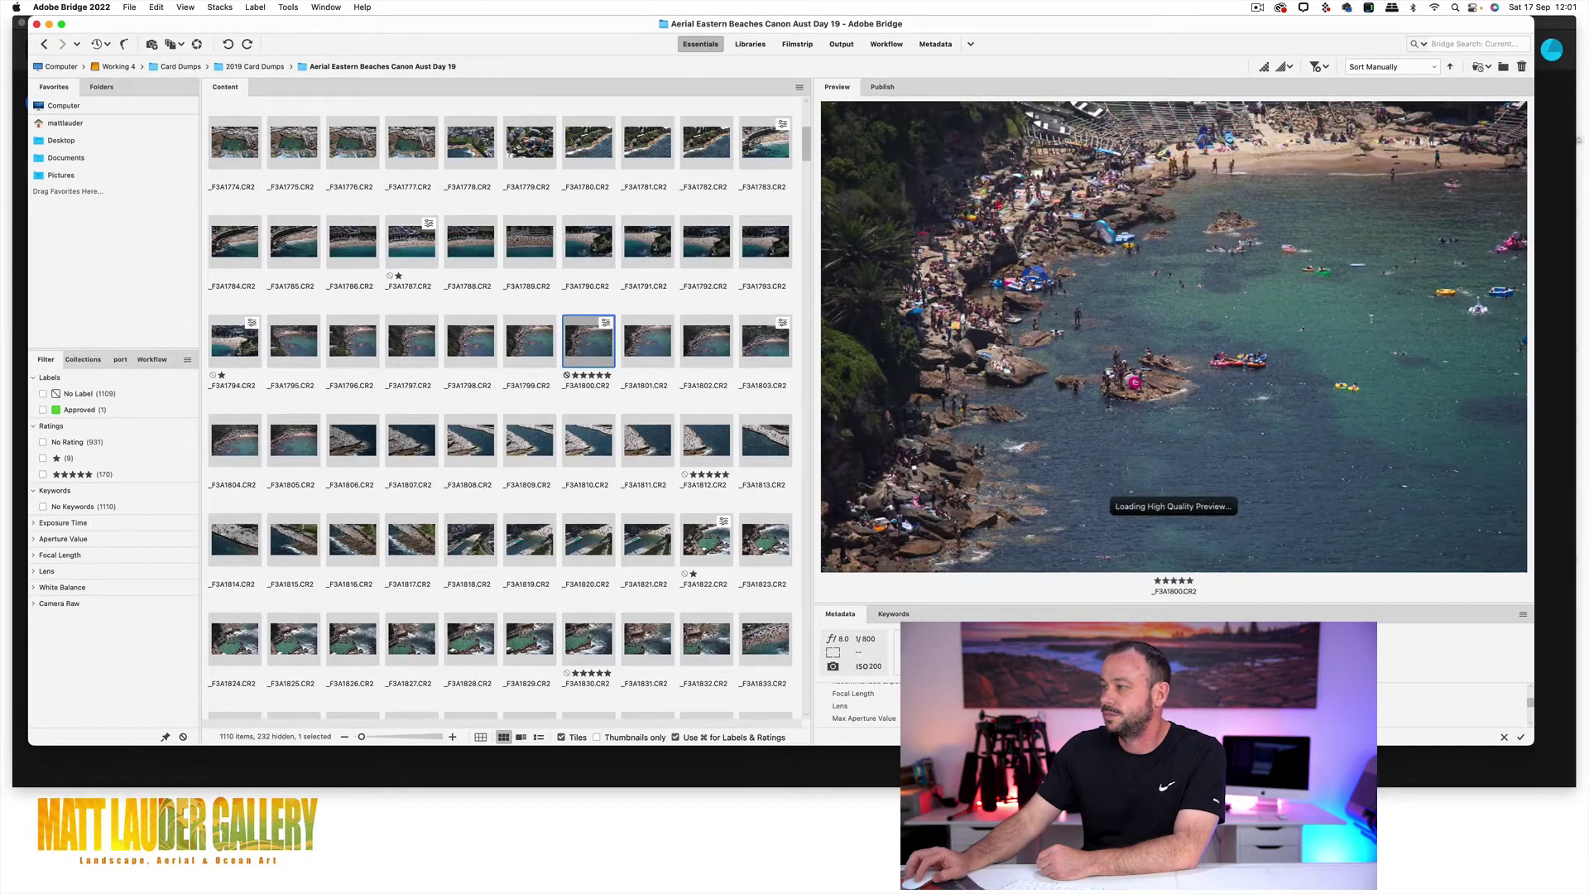
pyautogui.click(703, 445)
pyautogui.scroll(-6, 580, 430)
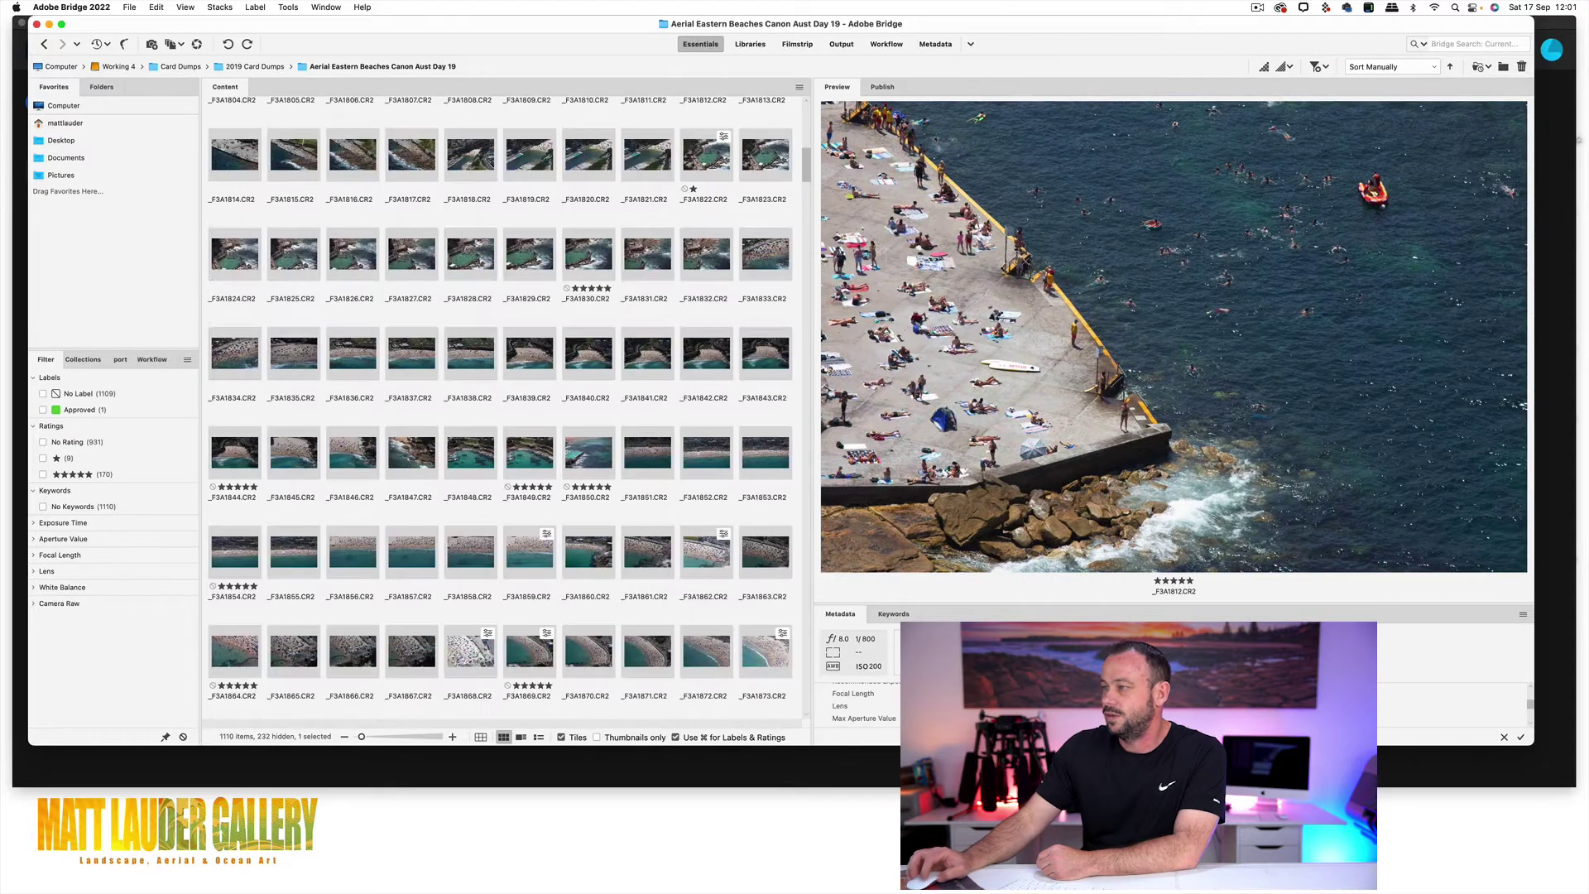
pyautogui.click(588, 453)
# Preview _F3A1897, _F3A1903, _F3A1907 and _F3A1926, ending on shoreline crowd shot _F3A1929.
pyautogui.scroll(-6, 509, 406)
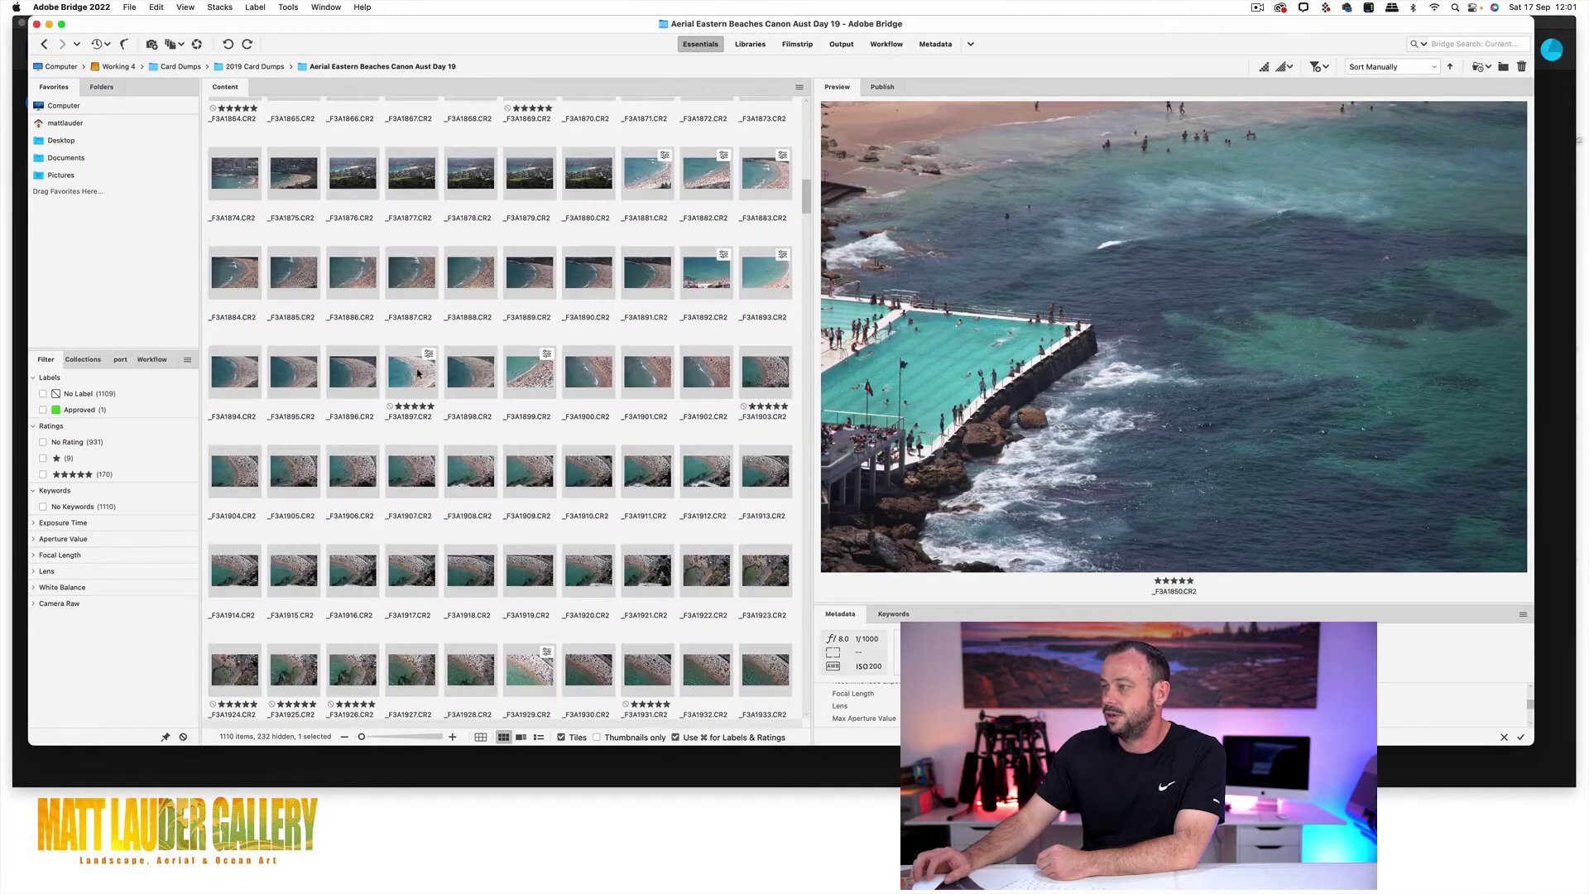
pyautogui.click(418, 374)
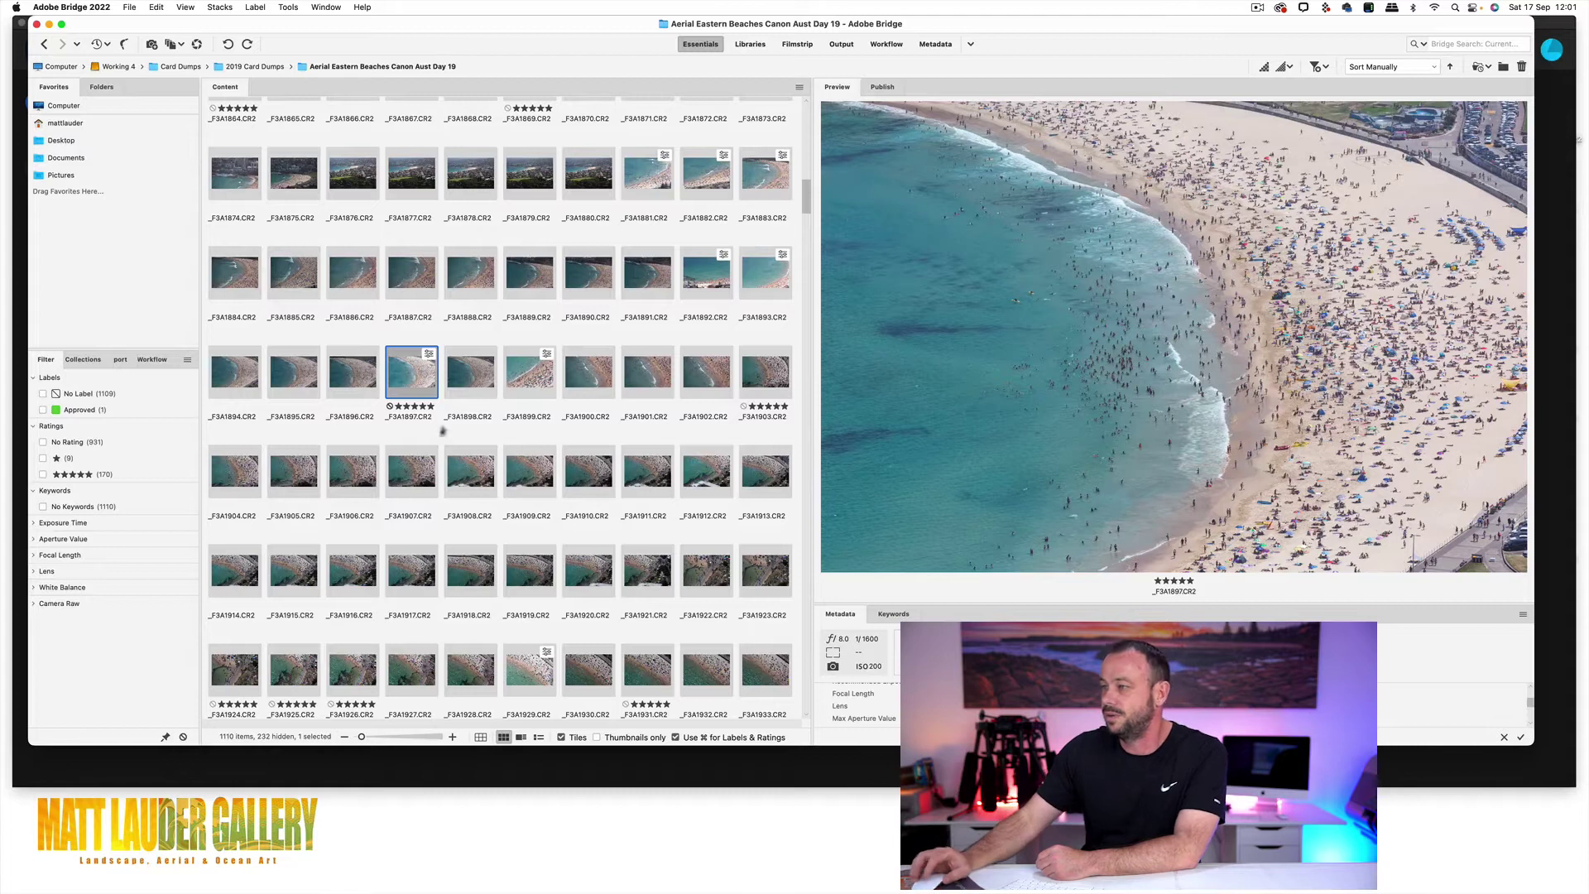
pyautogui.click(757, 374)
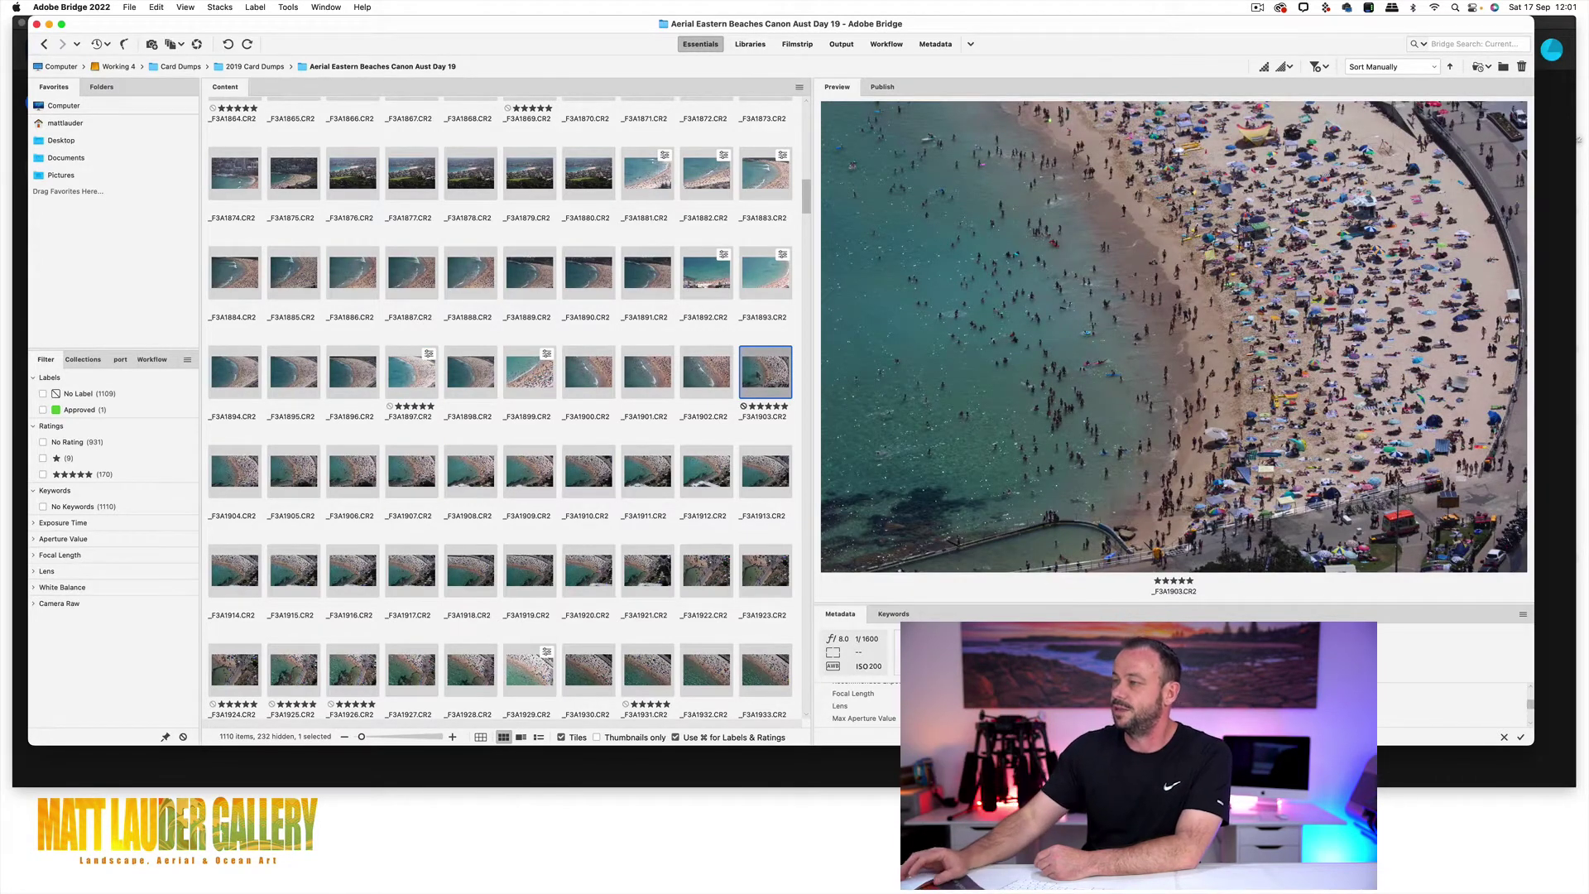
pyautogui.click(418, 475)
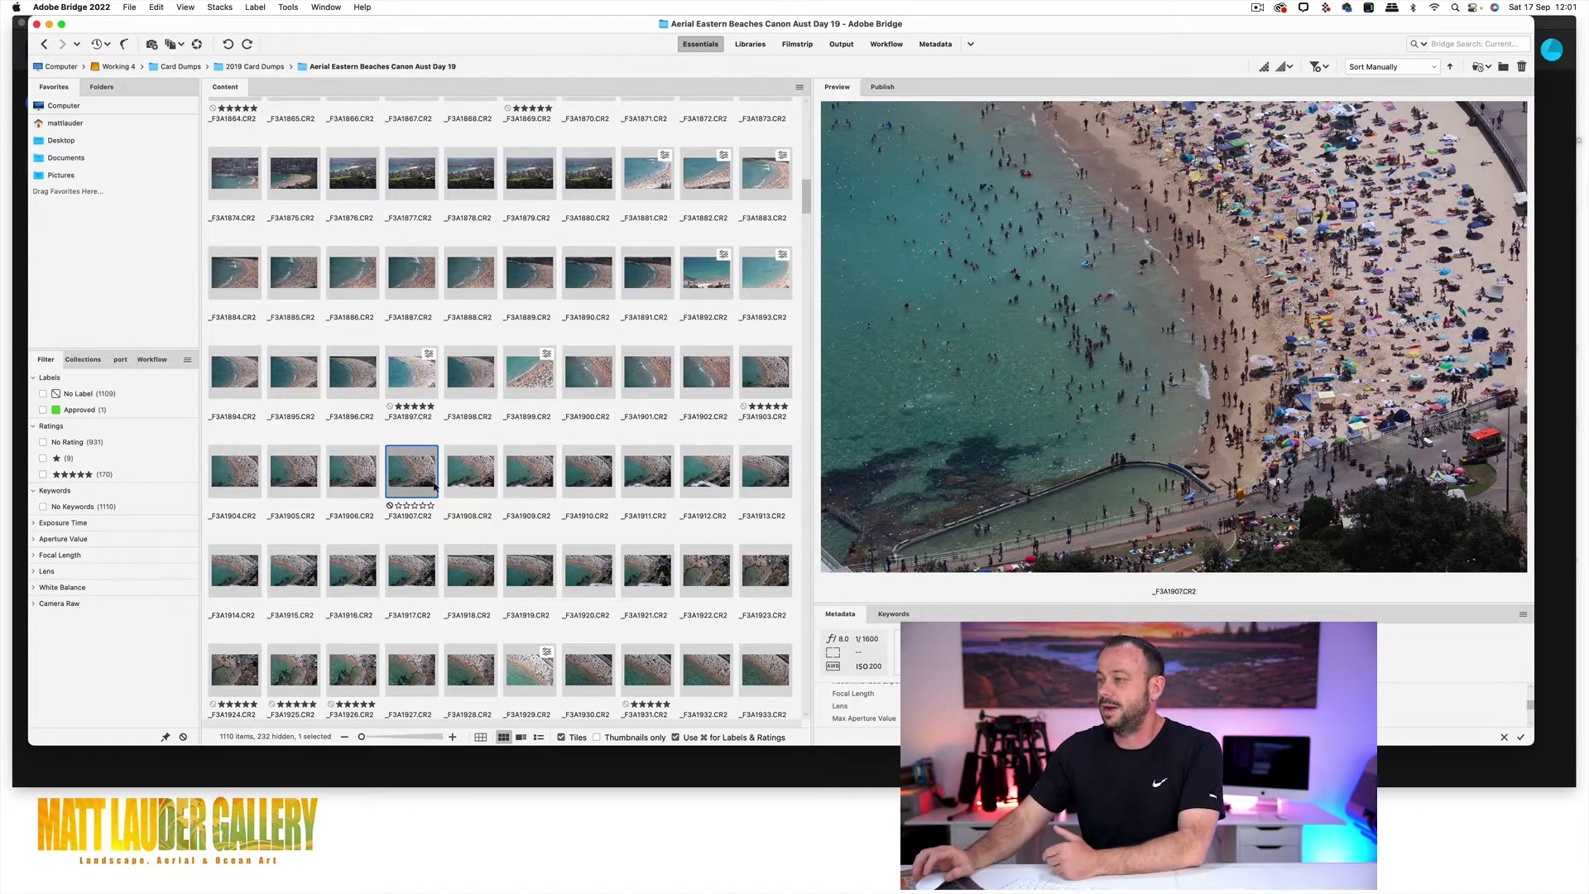
pyautogui.scroll(-2, 438, 487)
pyautogui.click(353, 573)
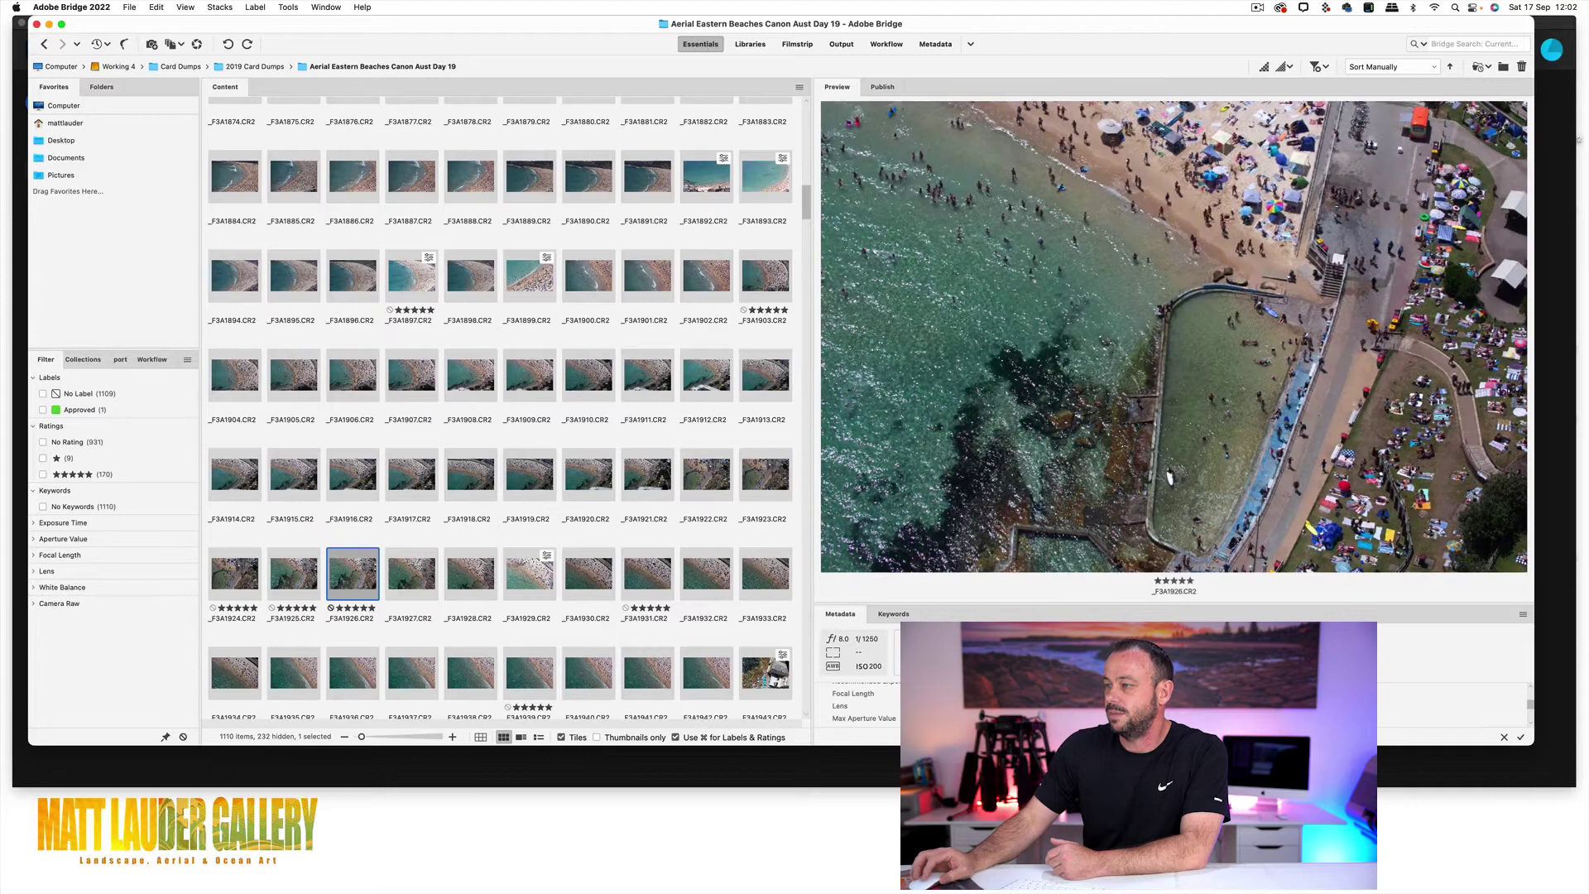
pyautogui.click(528, 577)
# Preview the frames _F3A1977, _F3A2018, _F3A2034 and _F3A2059 further down the grid.
pyautogui.scroll(-10, 472, 513)
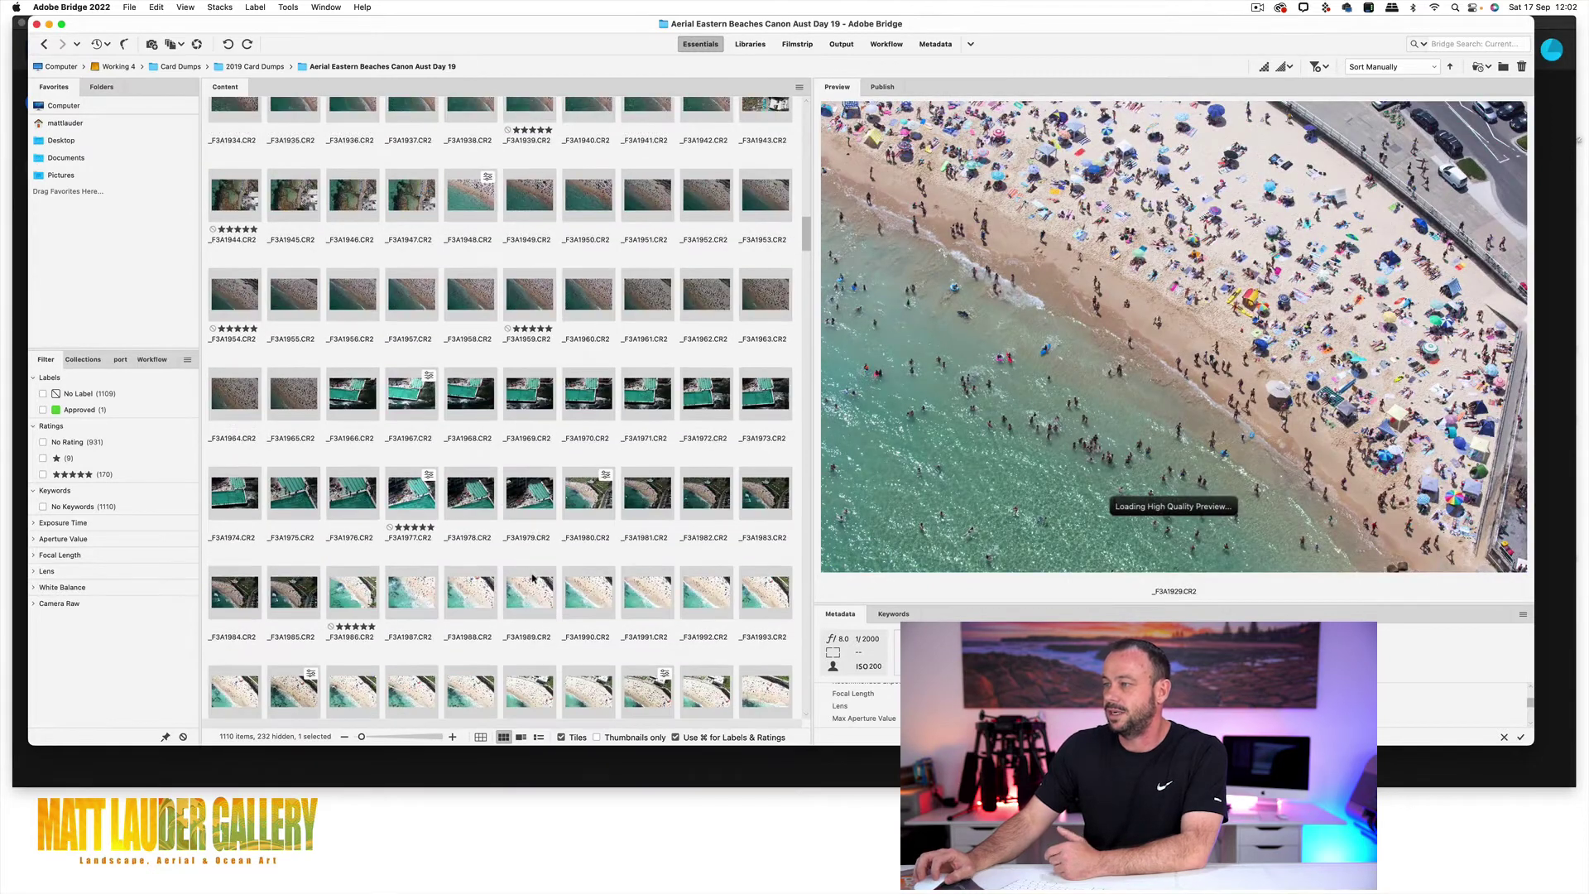
pyautogui.click(412, 496)
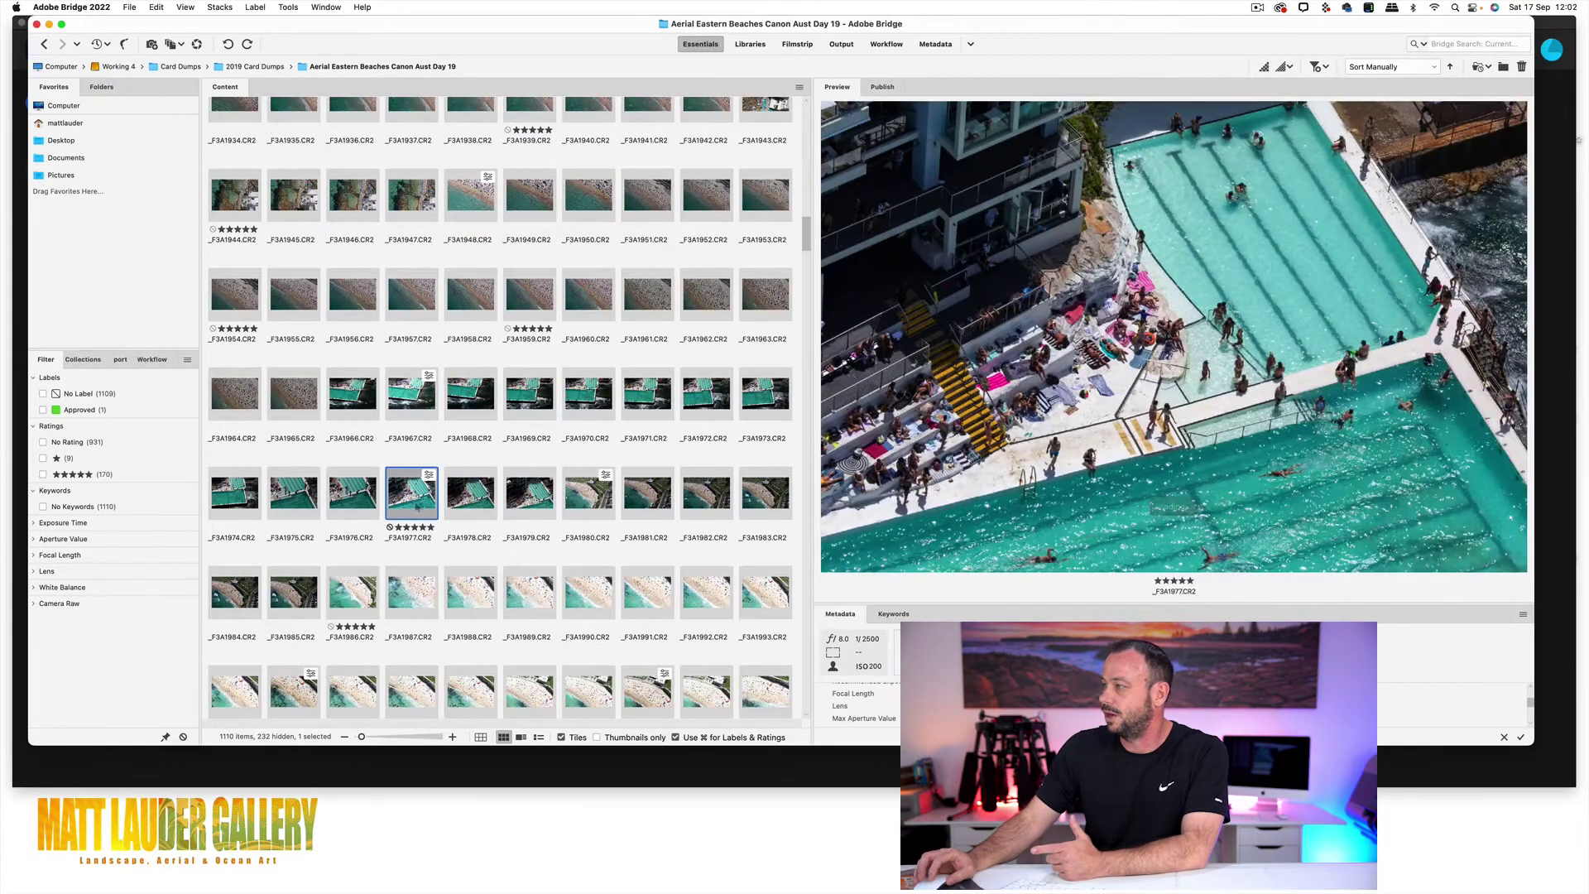
pyautogui.scroll(-8, 548, 513)
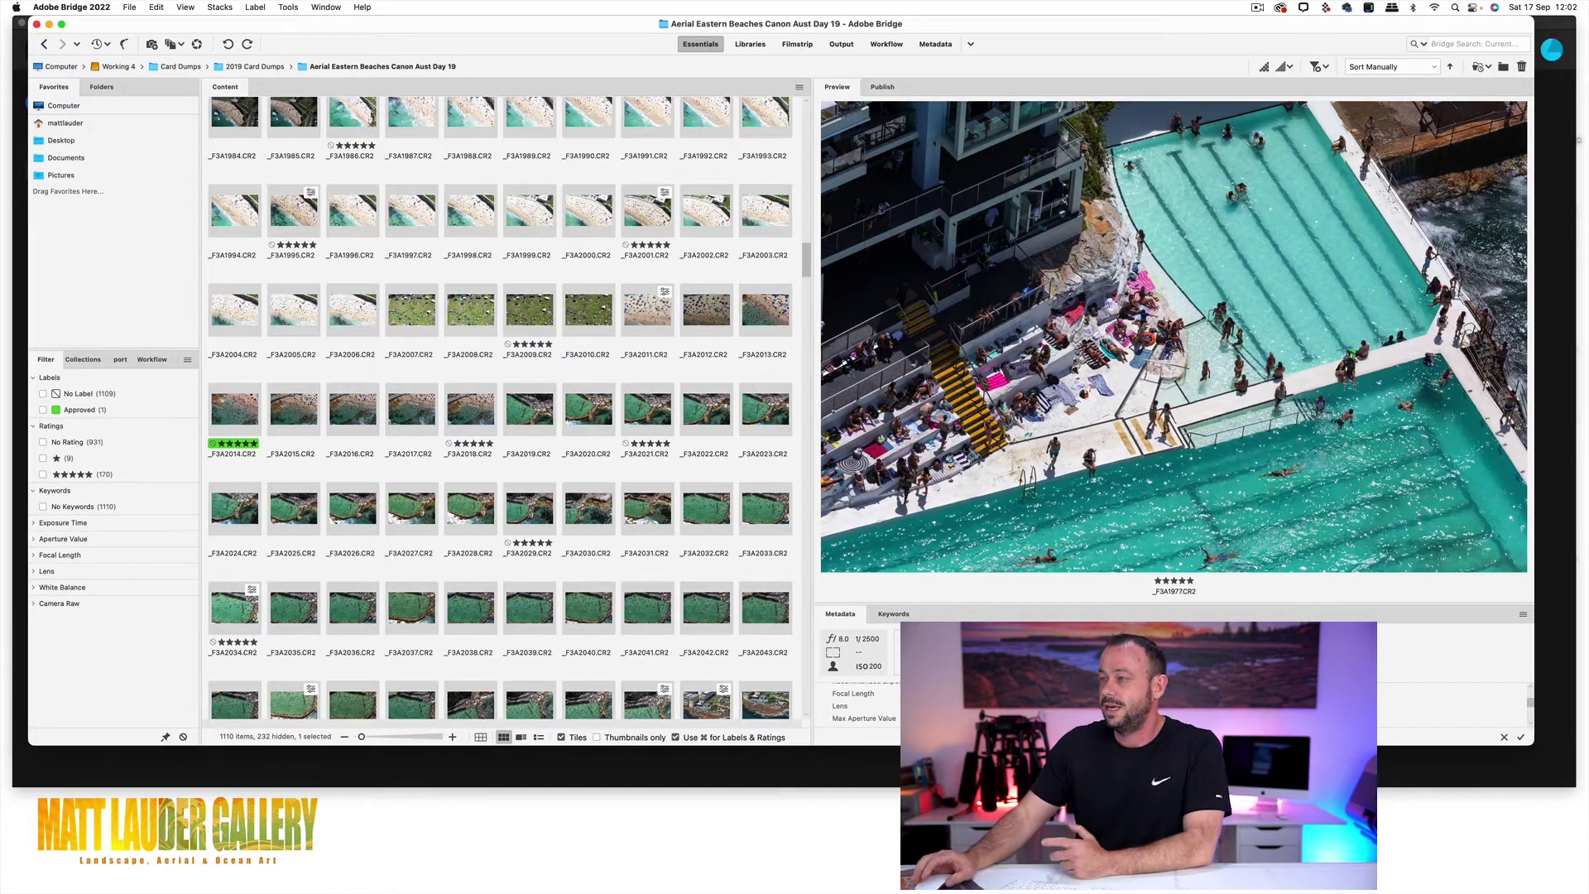
pyautogui.click(472, 419)
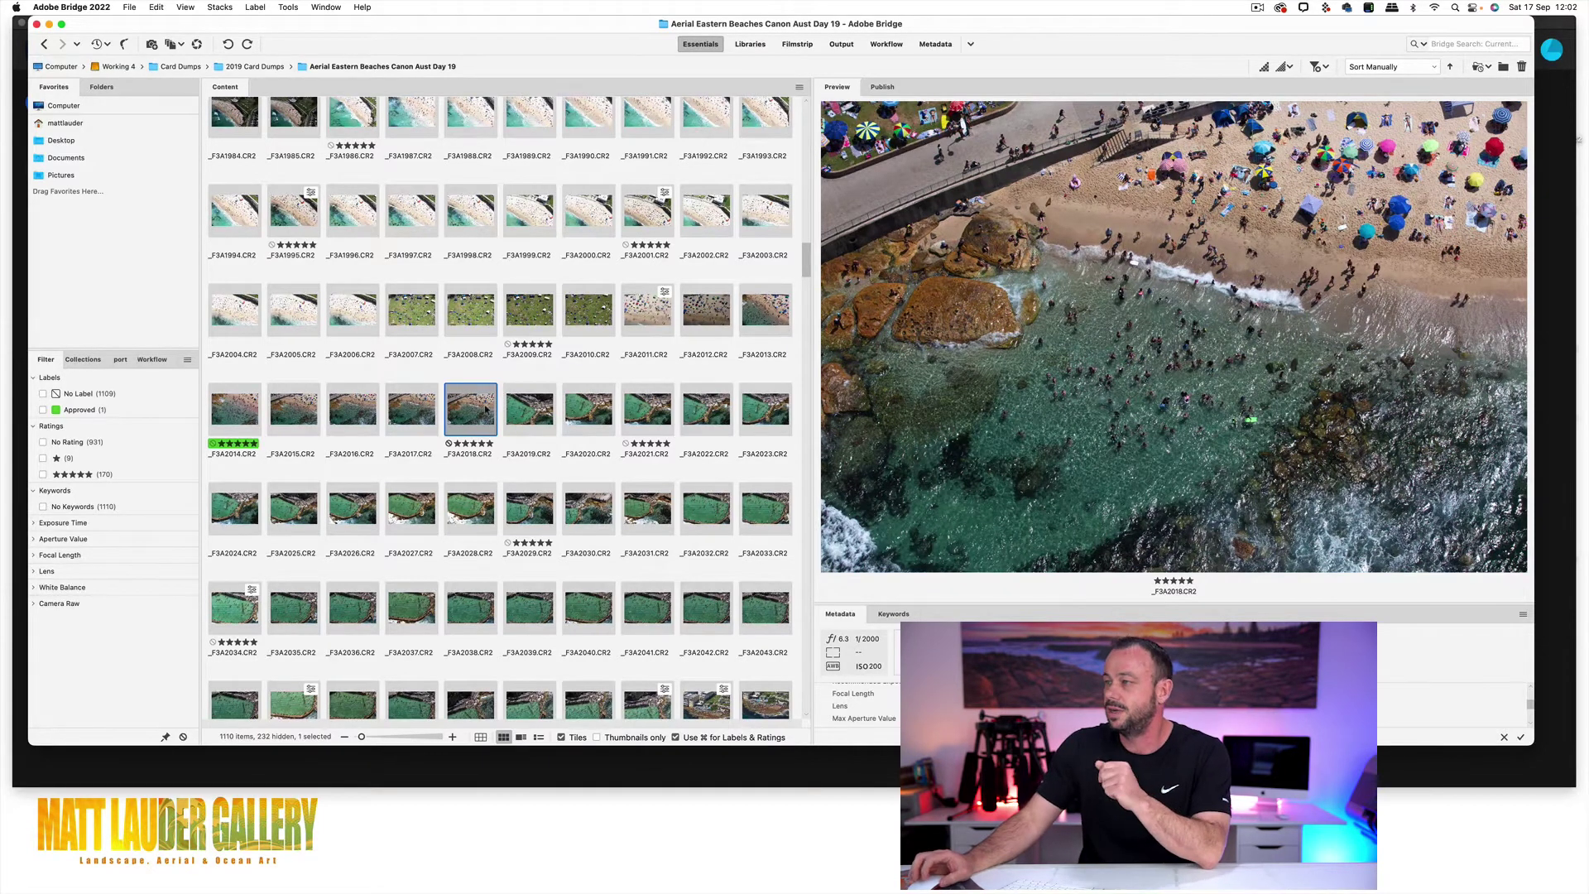
pyautogui.scroll(-5, 484, 421)
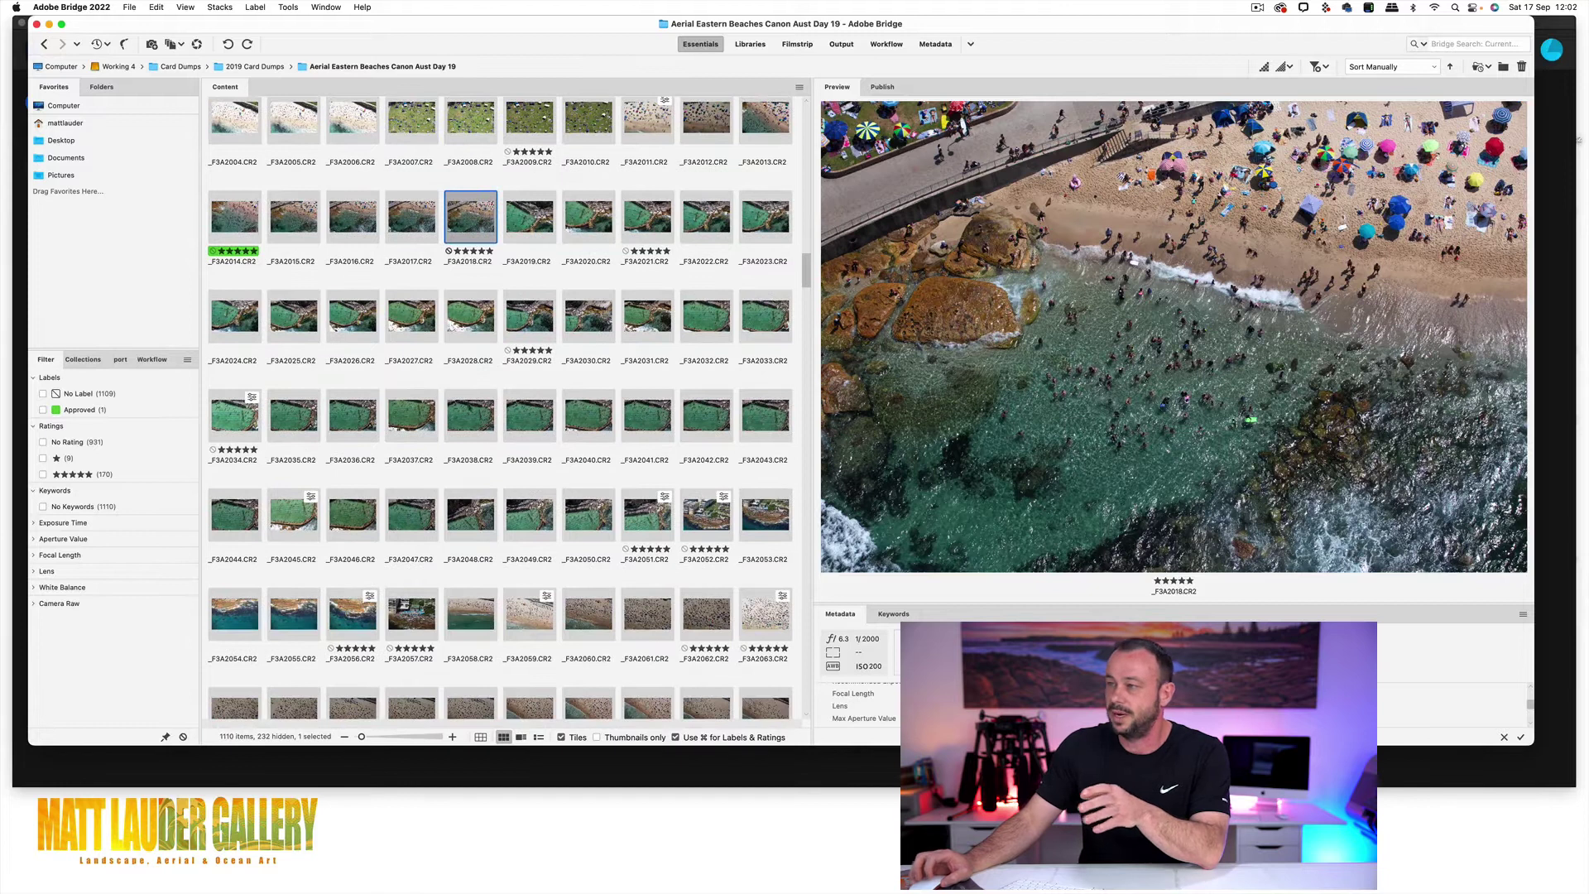
pyautogui.click(226, 419)
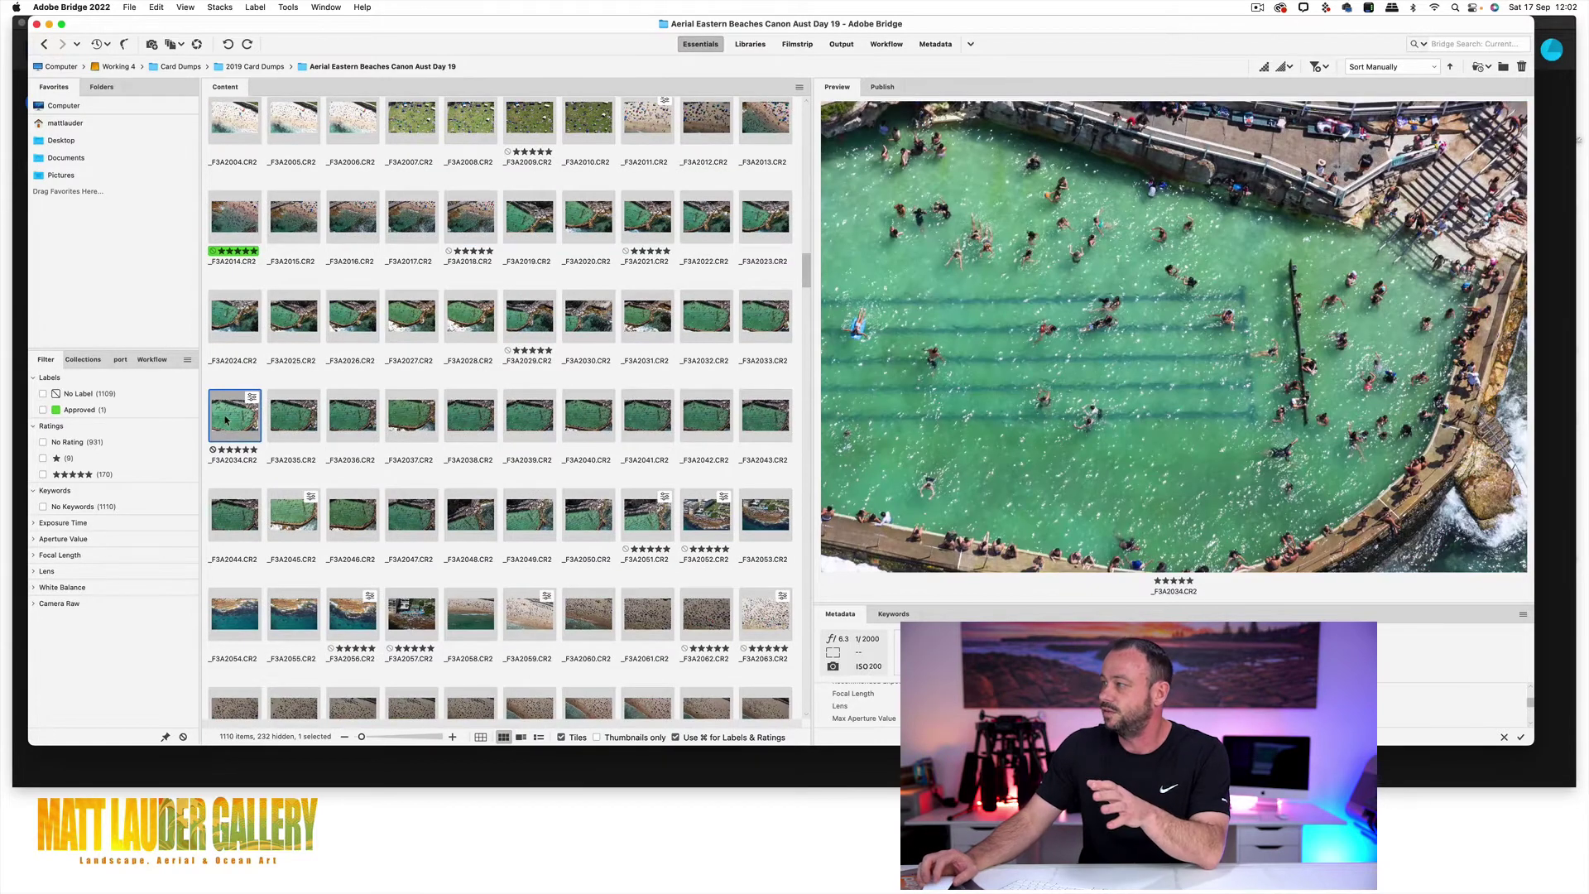
pyautogui.scroll(-7, 578, 461)
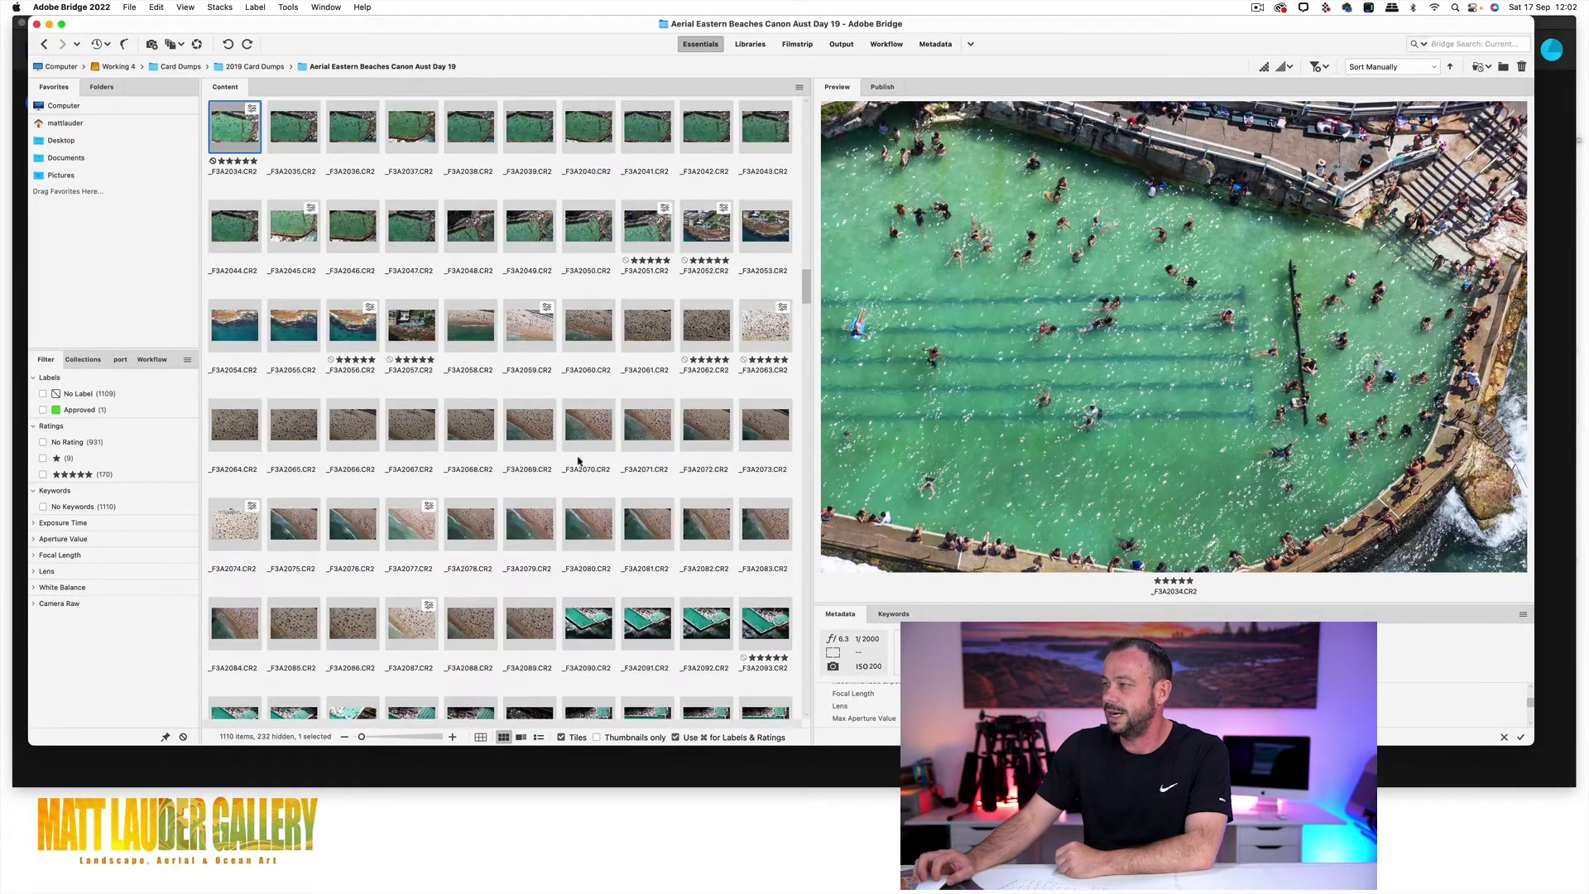
pyautogui.click(533, 354)
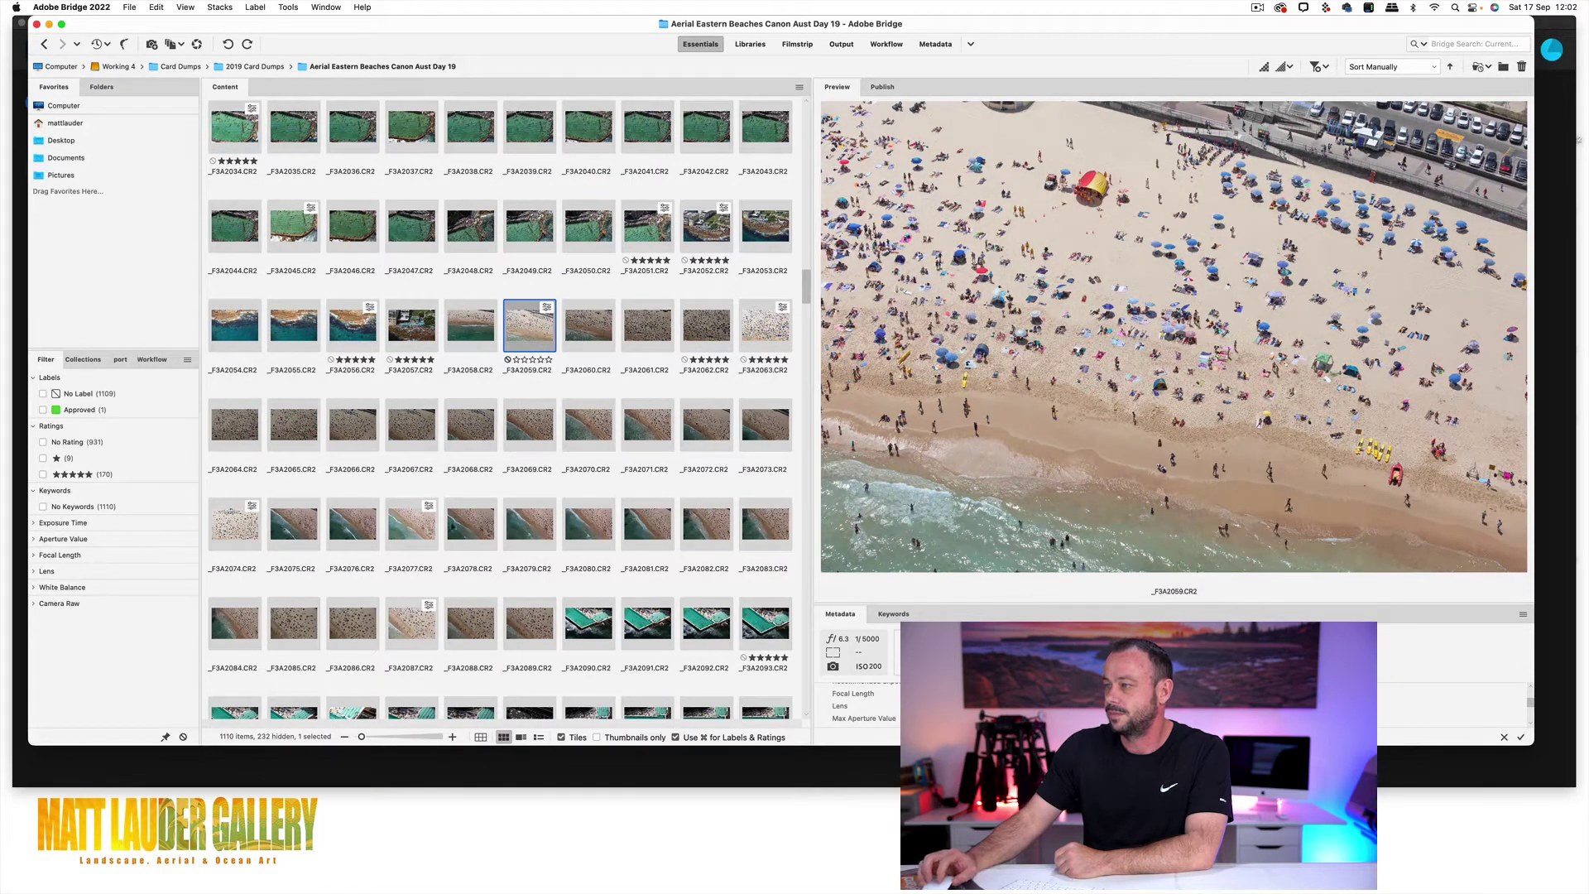
# Preview the pool edge shots _F3A2090, _F3A2327 and _F3A2328, then the ocean pool _F3A2339.
pyautogui.click(598, 619)
pyautogui.scroll(-20, 598, 616)
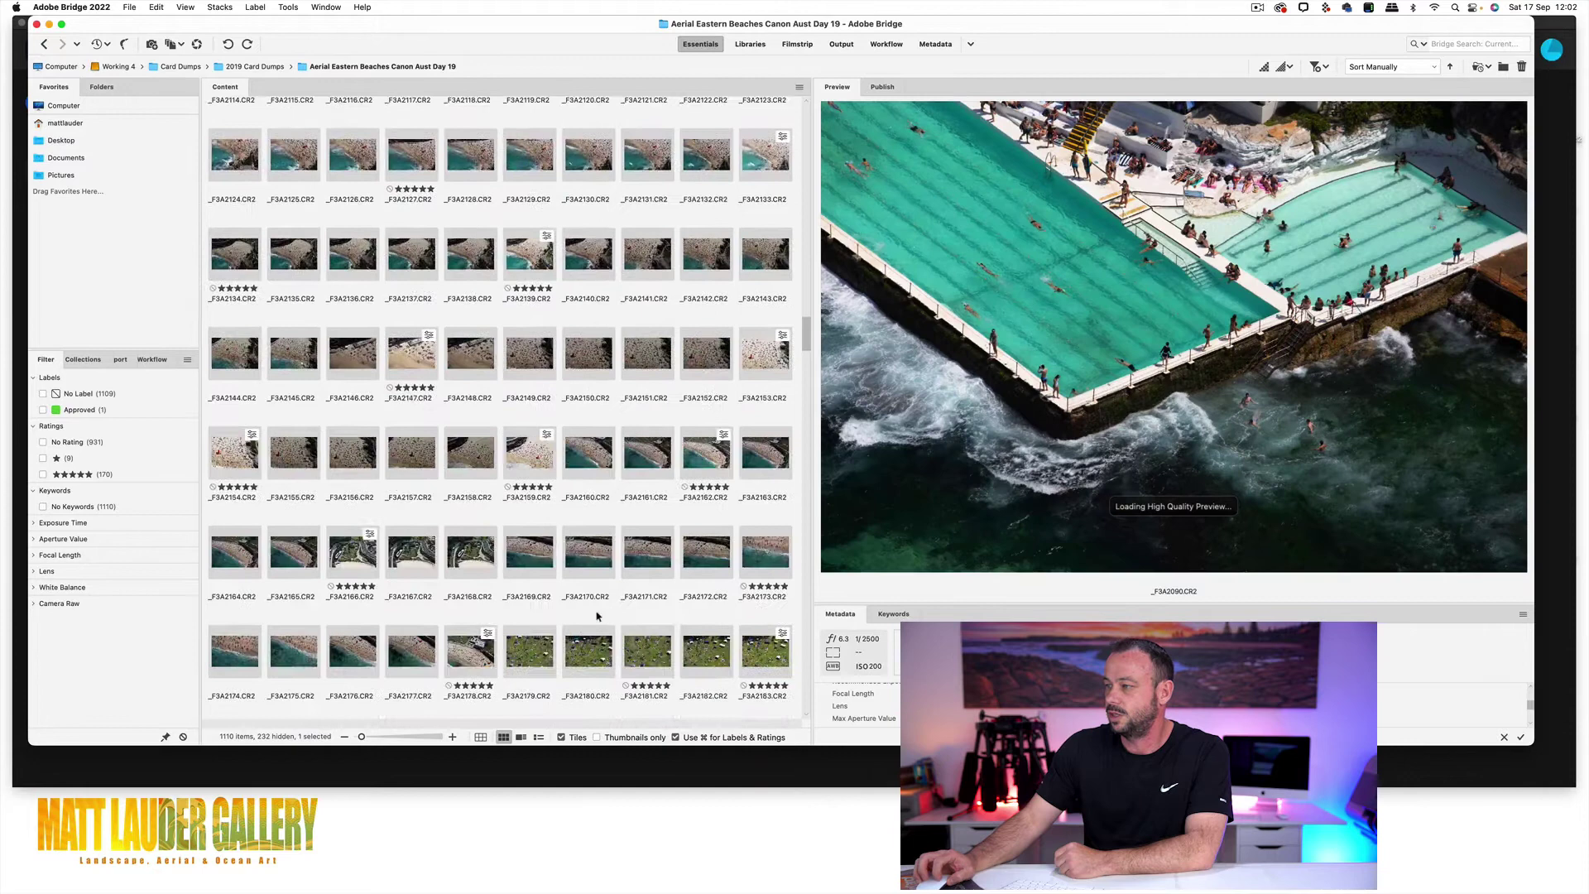
pyautogui.scroll(-15, 598, 617)
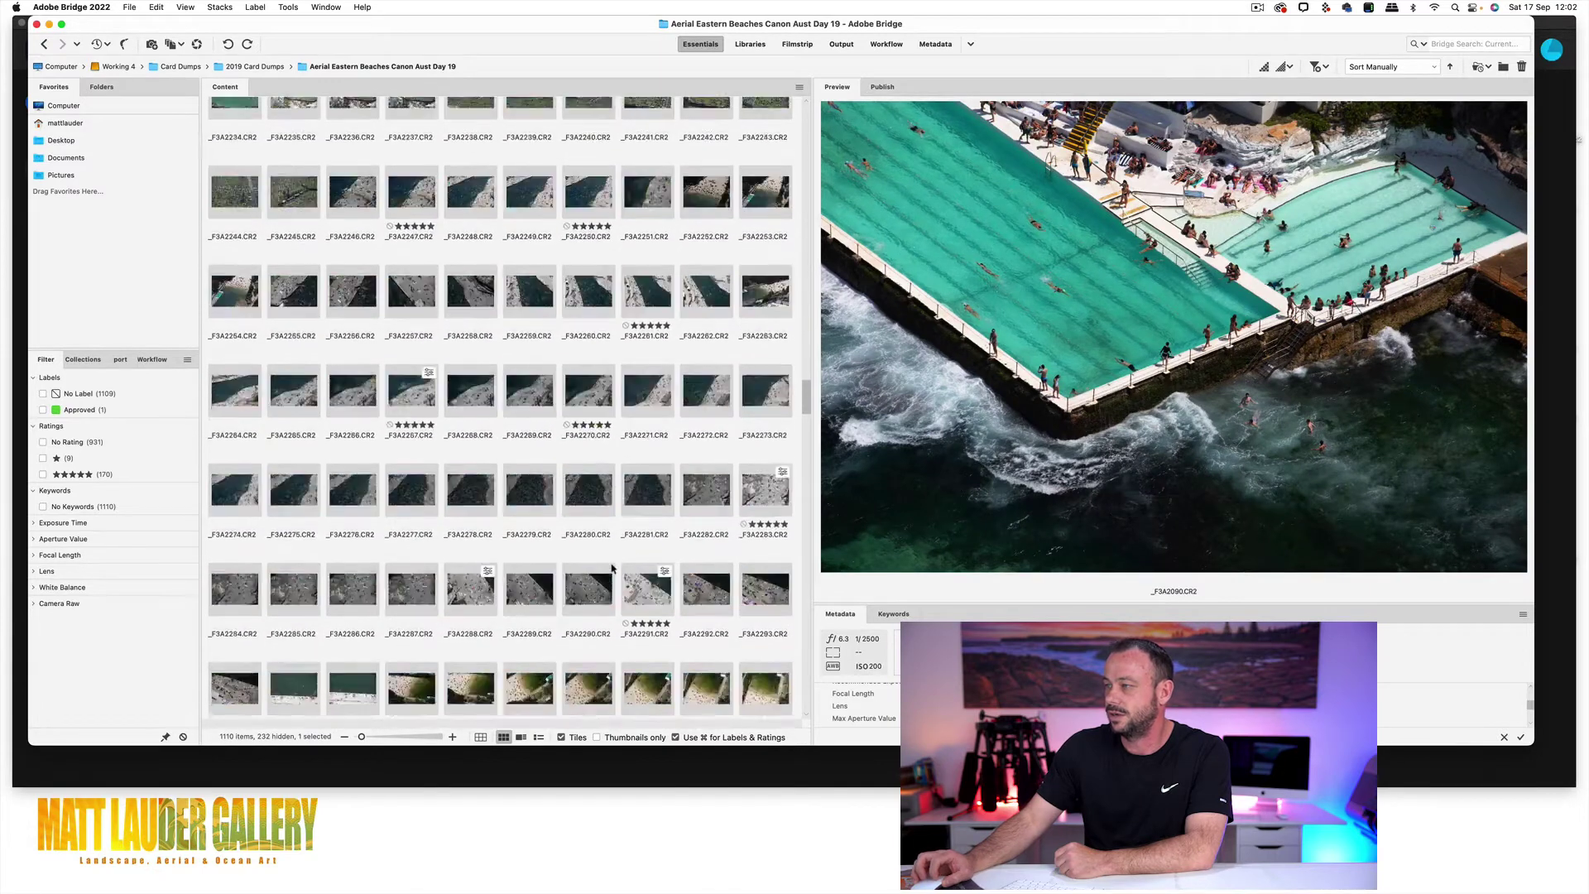
pyautogui.click(422, 503)
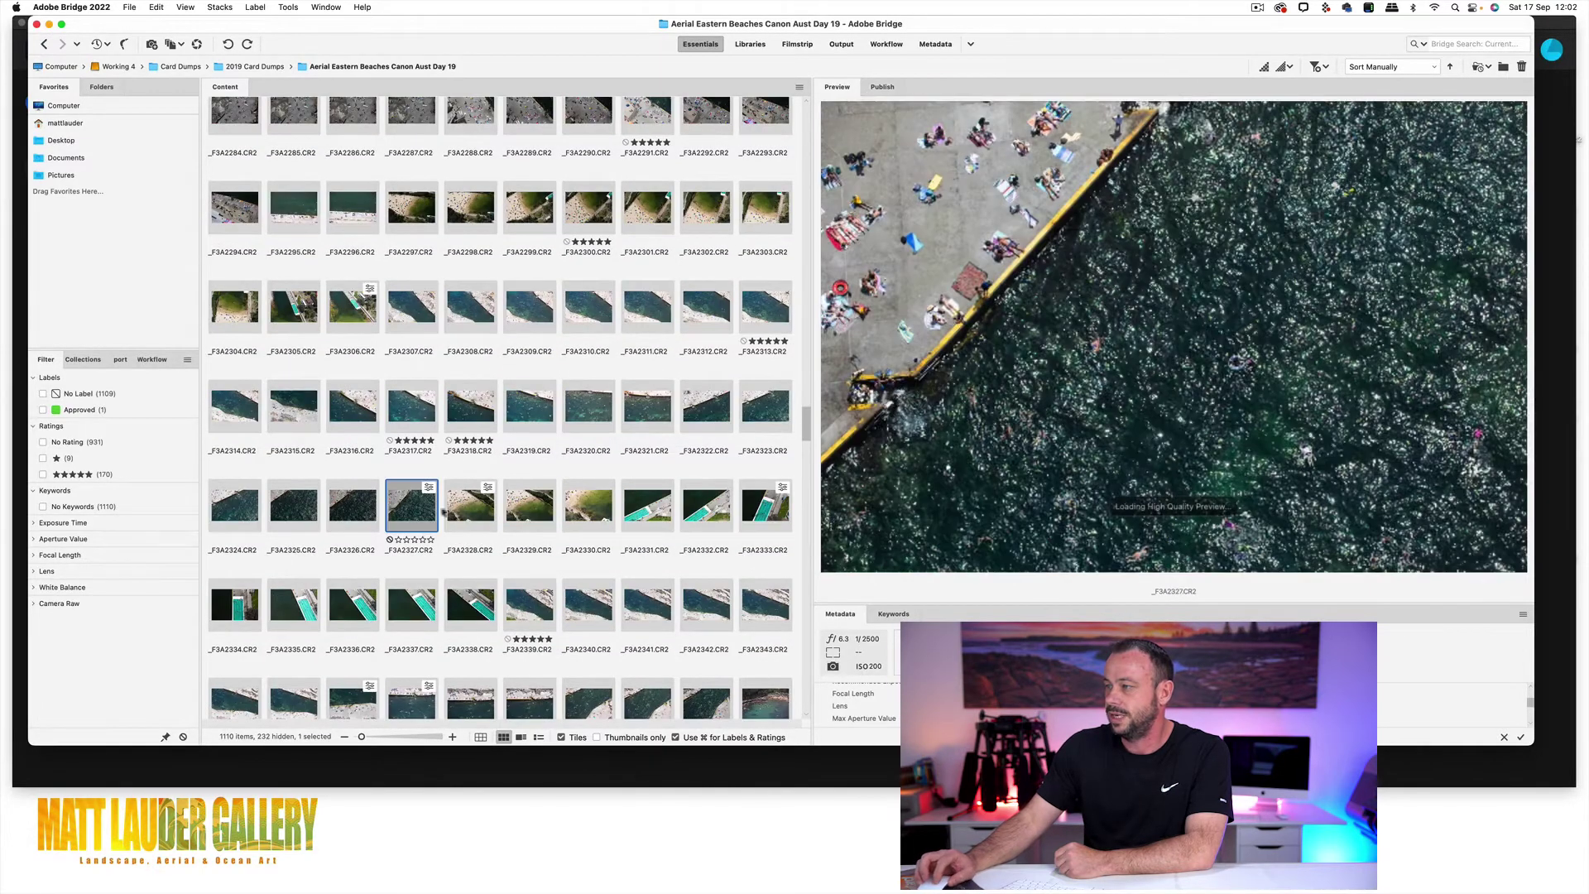
pyautogui.click(473, 504)
pyautogui.click(532, 600)
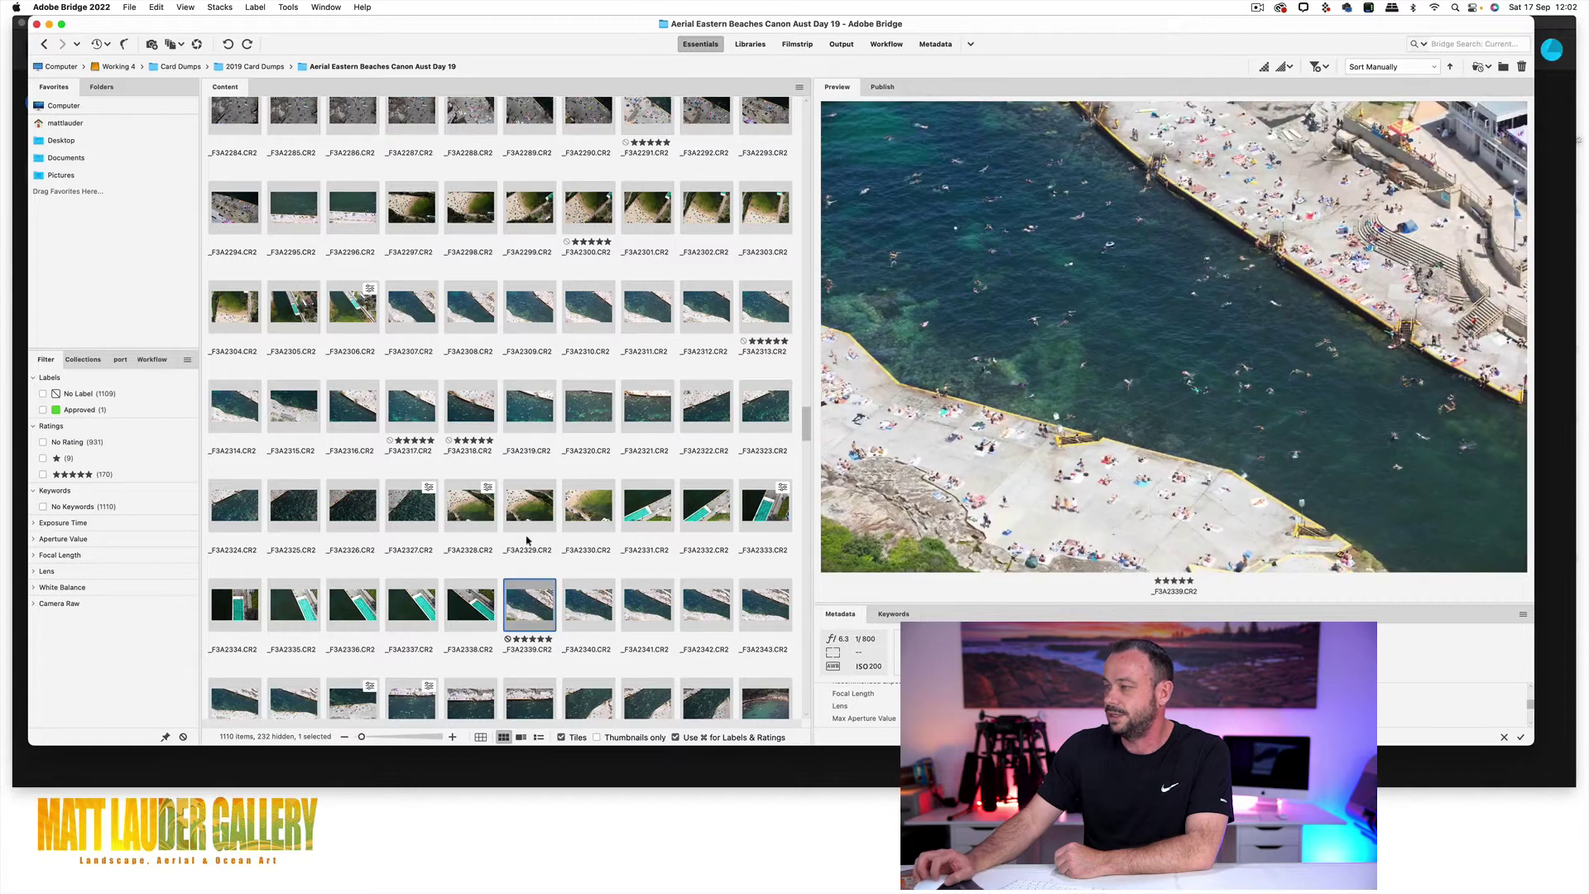
pyautogui.scroll(-9, 530, 579)
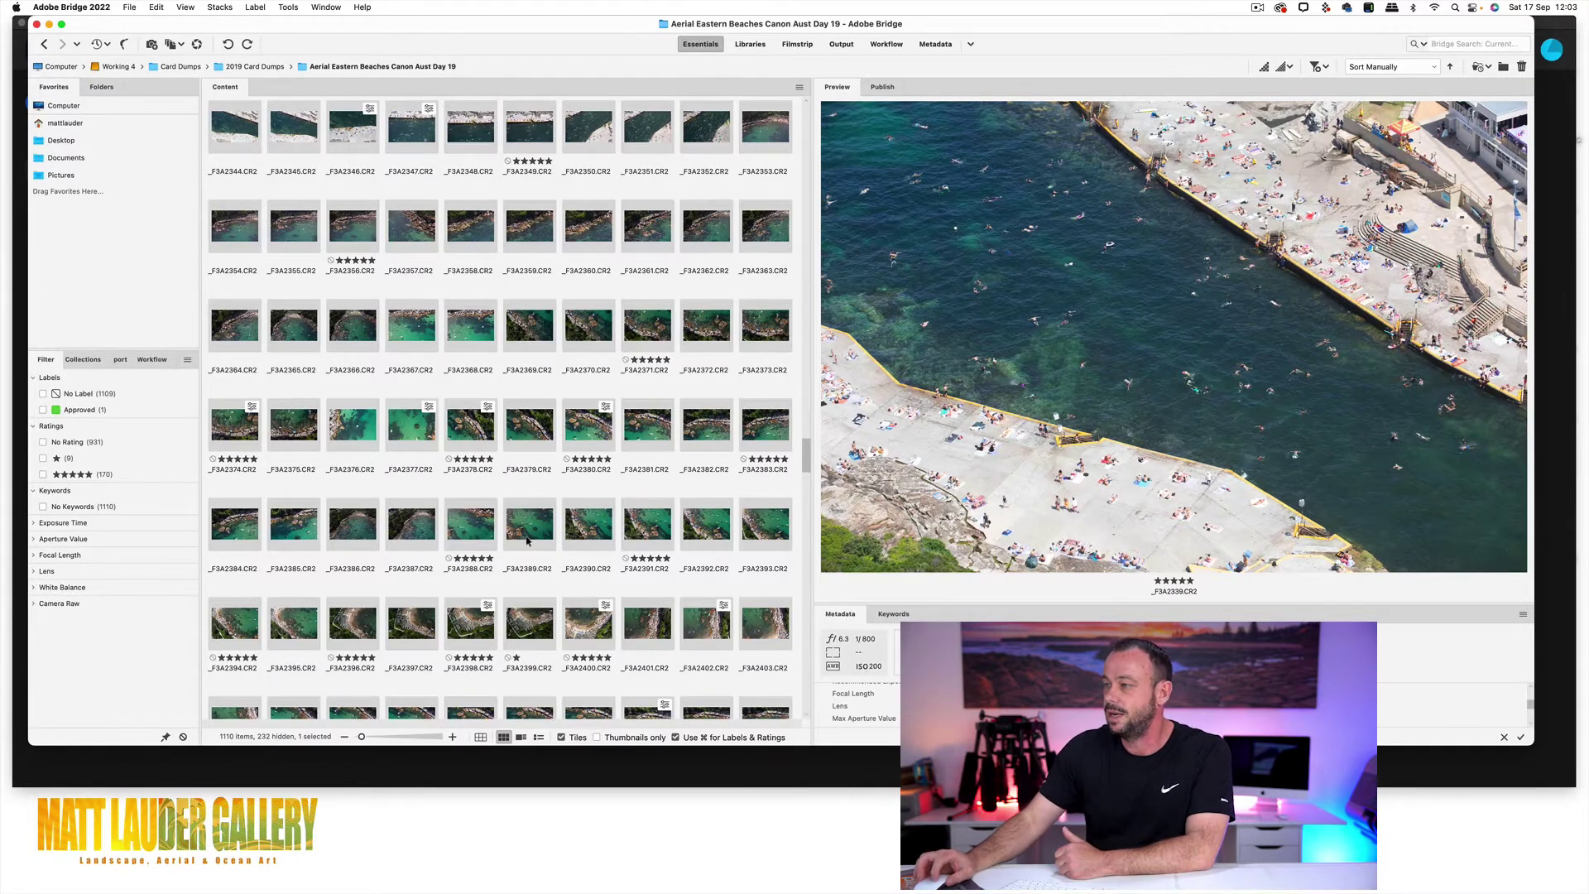
pyautogui.scroll(-3, 527, 539)
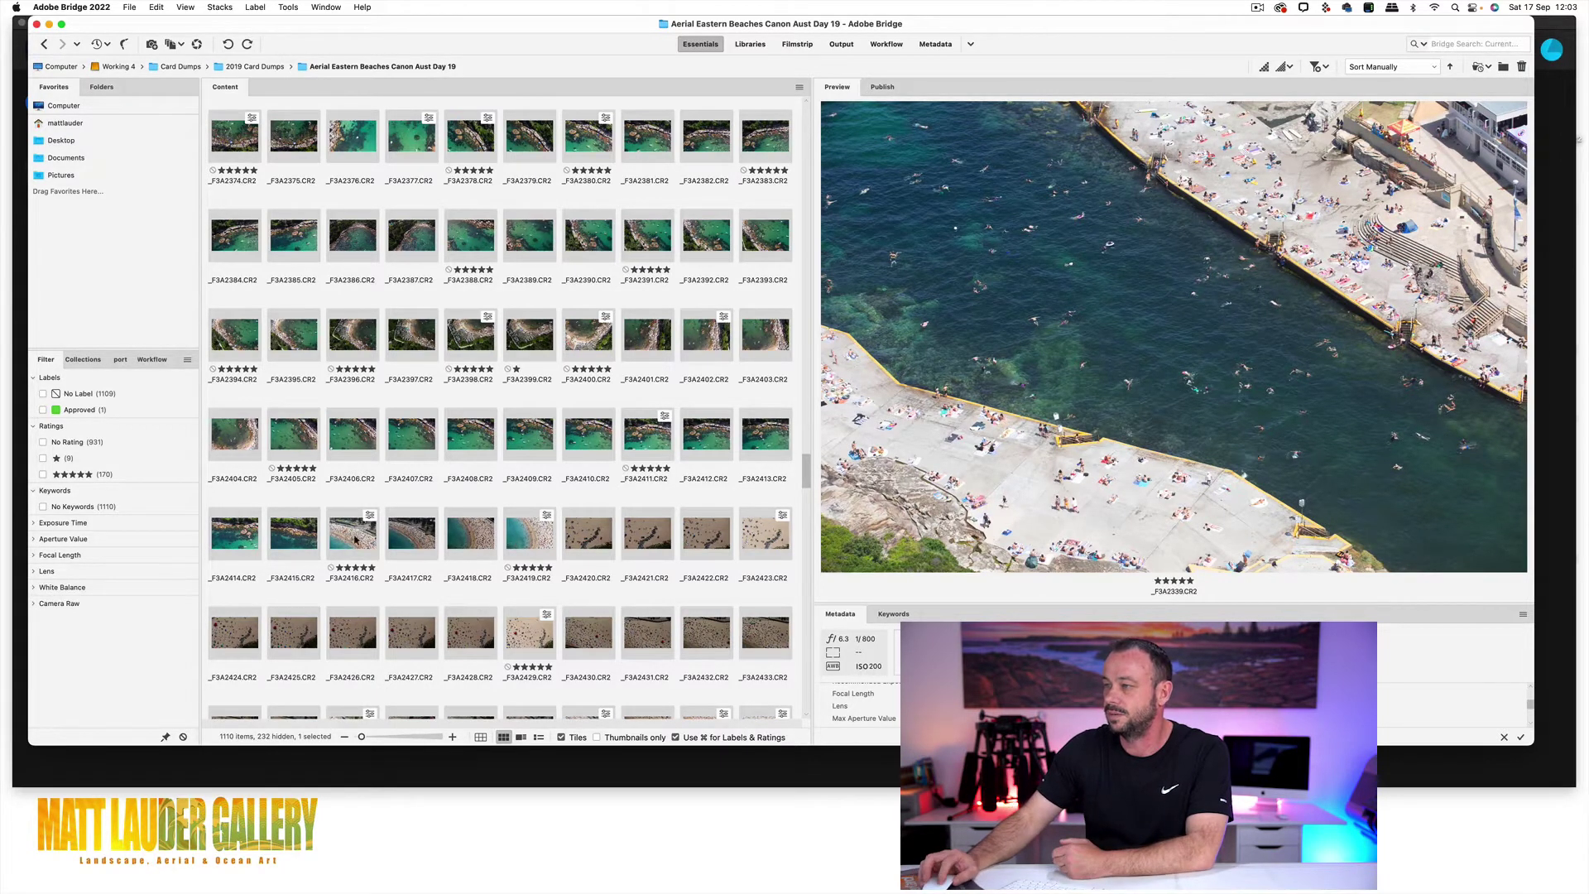
# Preview the later shots _F3A2416, _F3A2419 and the rock-pool _F3A2786.CR2.
pyautogui.click(365, 537)
pyautogui.click(518, 537)
pyautogui.scroll(-13, 563, 537)
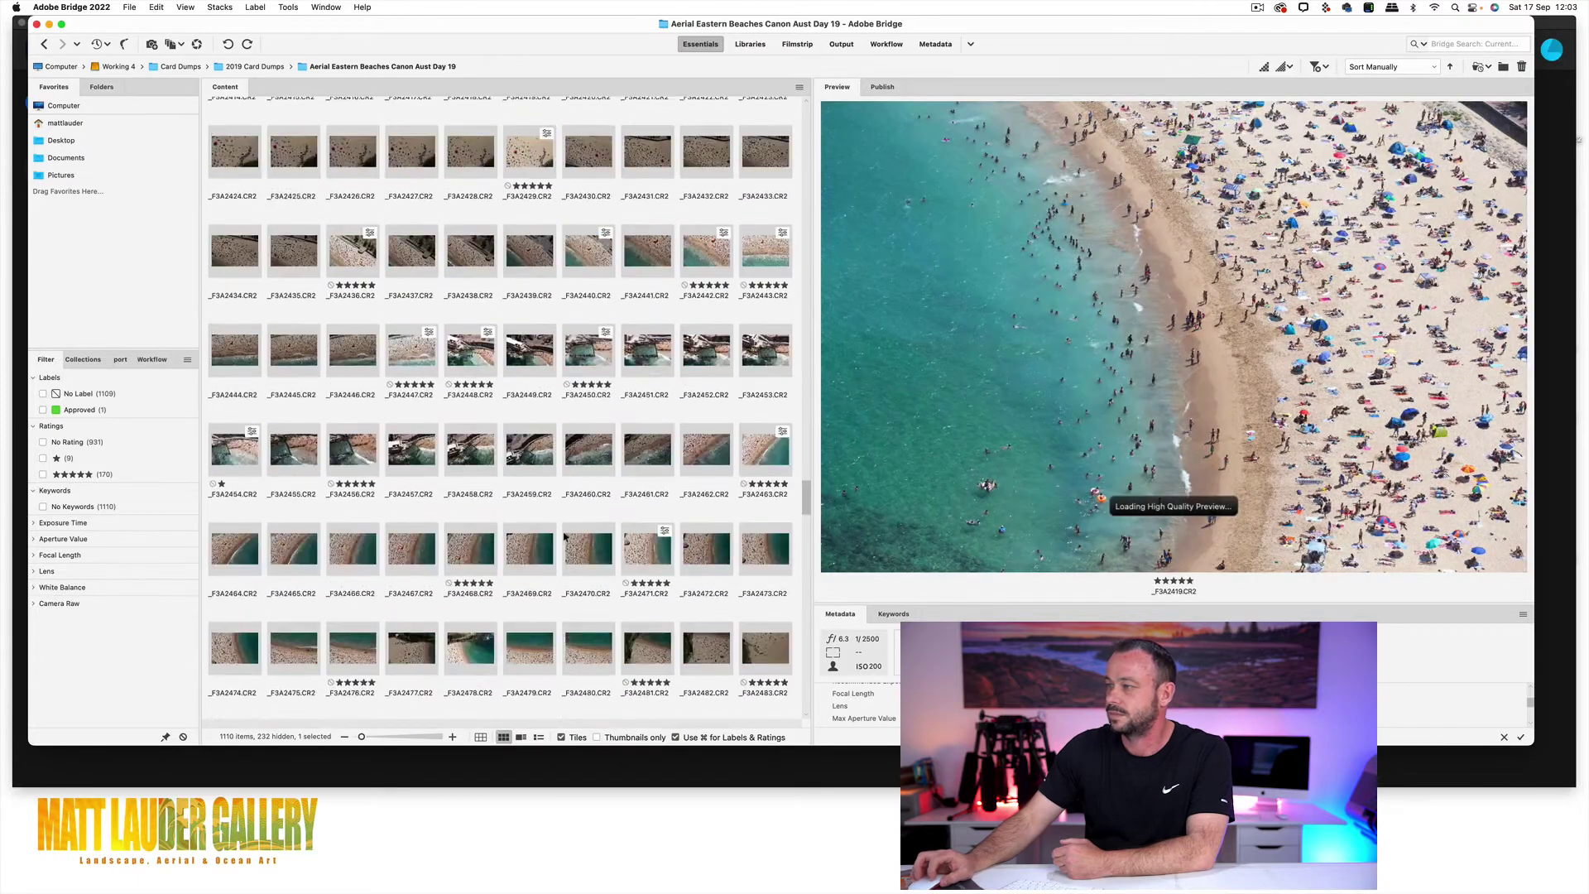
pyautogui.scroll(-13, 563, 537)
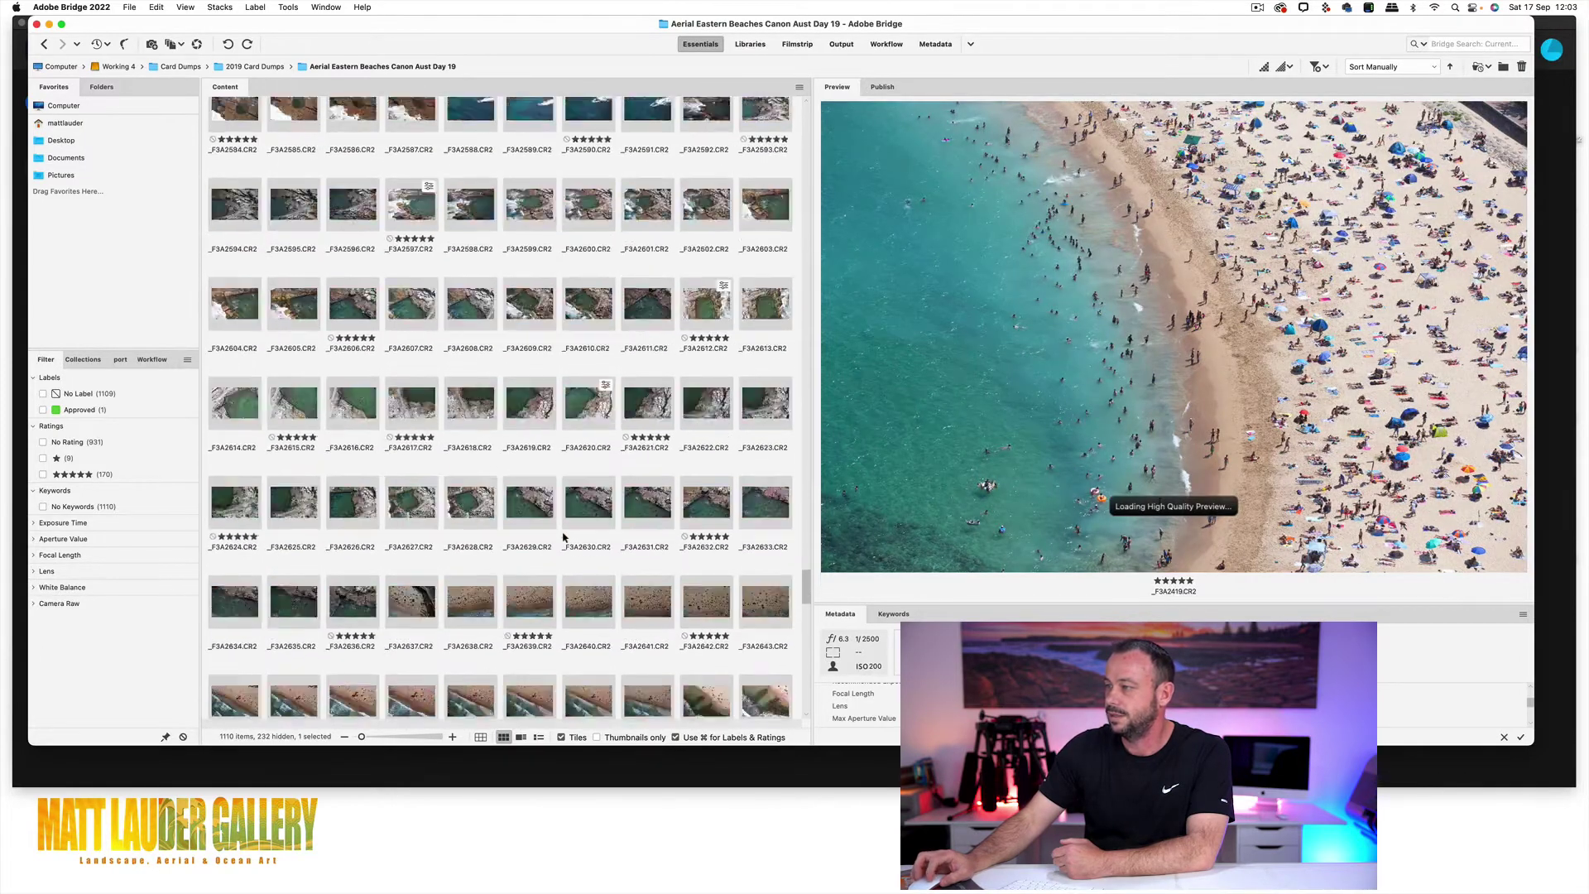
pyautogui.scroll(-10, 564, 537)
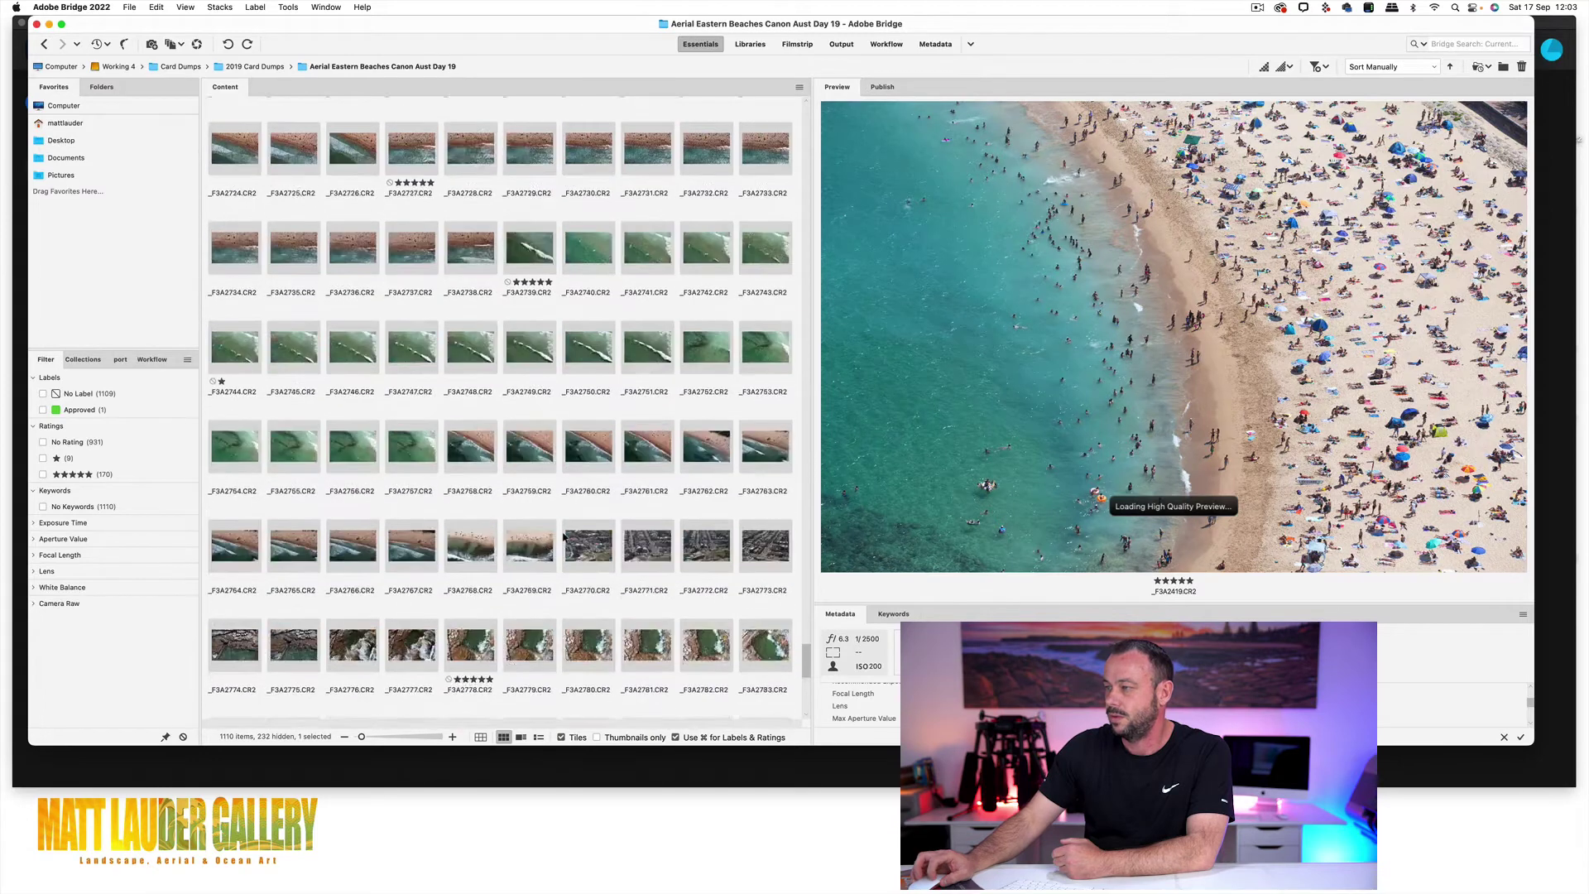
pyautogui.click(354, 652)
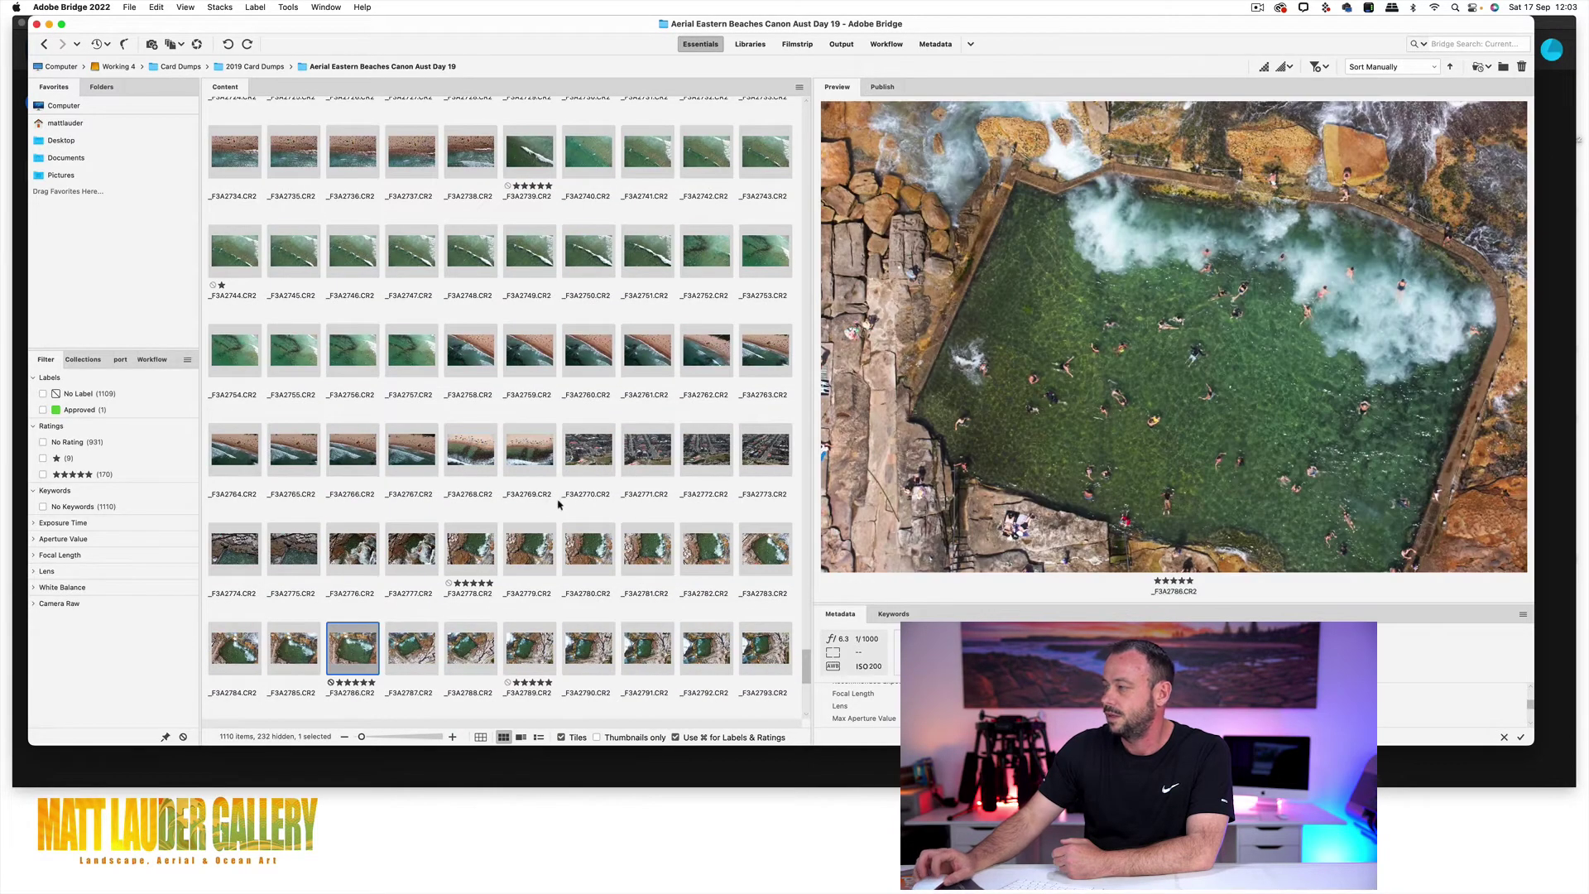
# Scroll back up past _F3A2620.CR2 and select the five-star beach shot _F3A2014.CR2.
pyautogui.scroll(3, 559, 506)
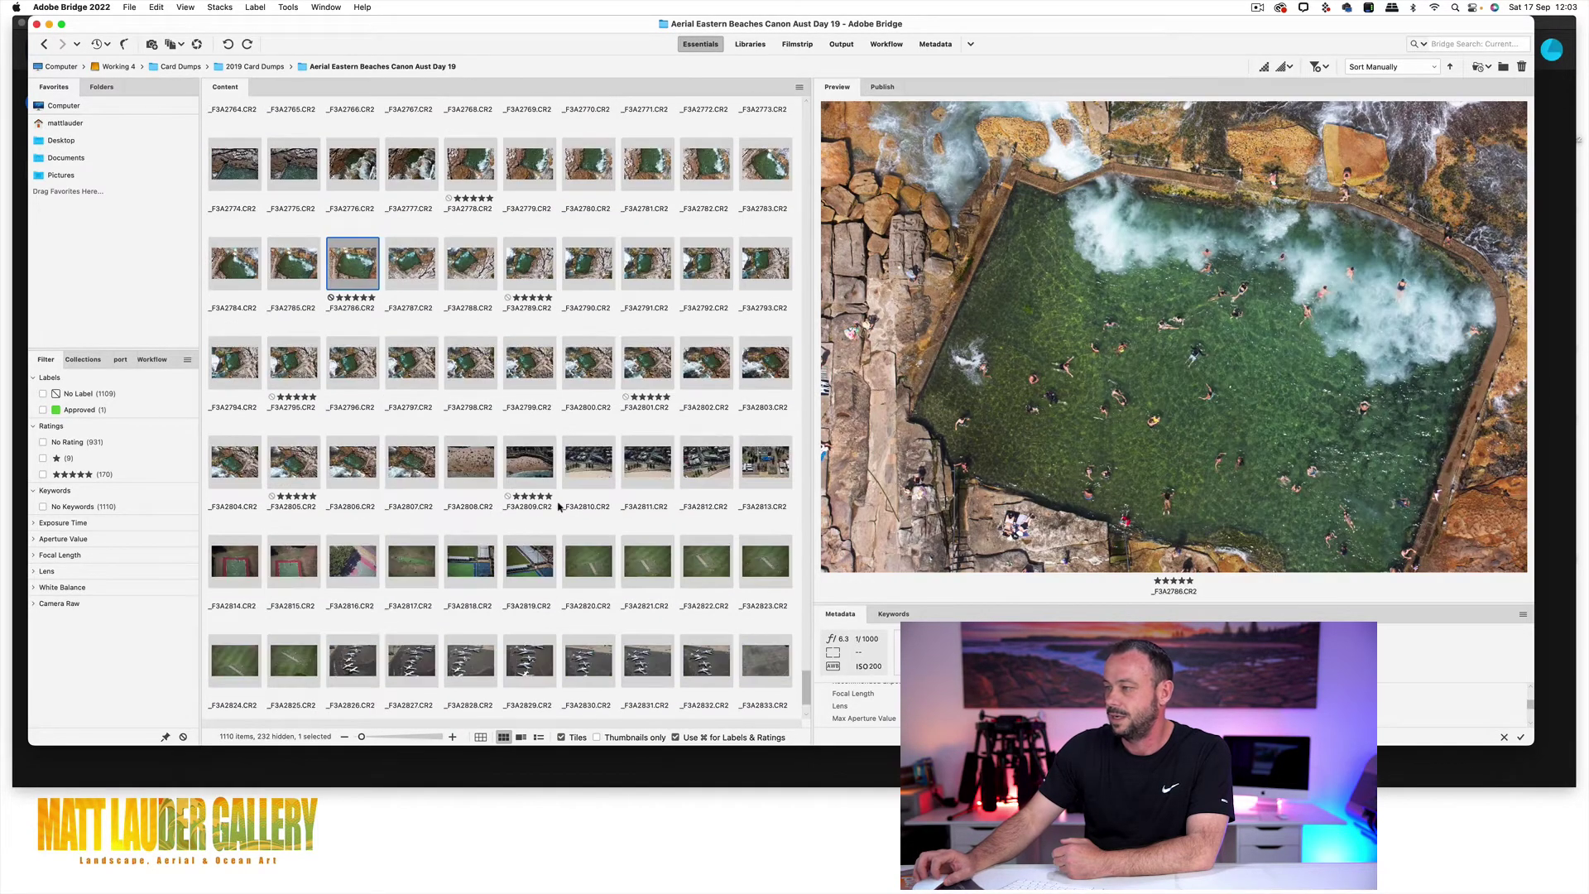
pyautogui.scroll(10, 559, 506)
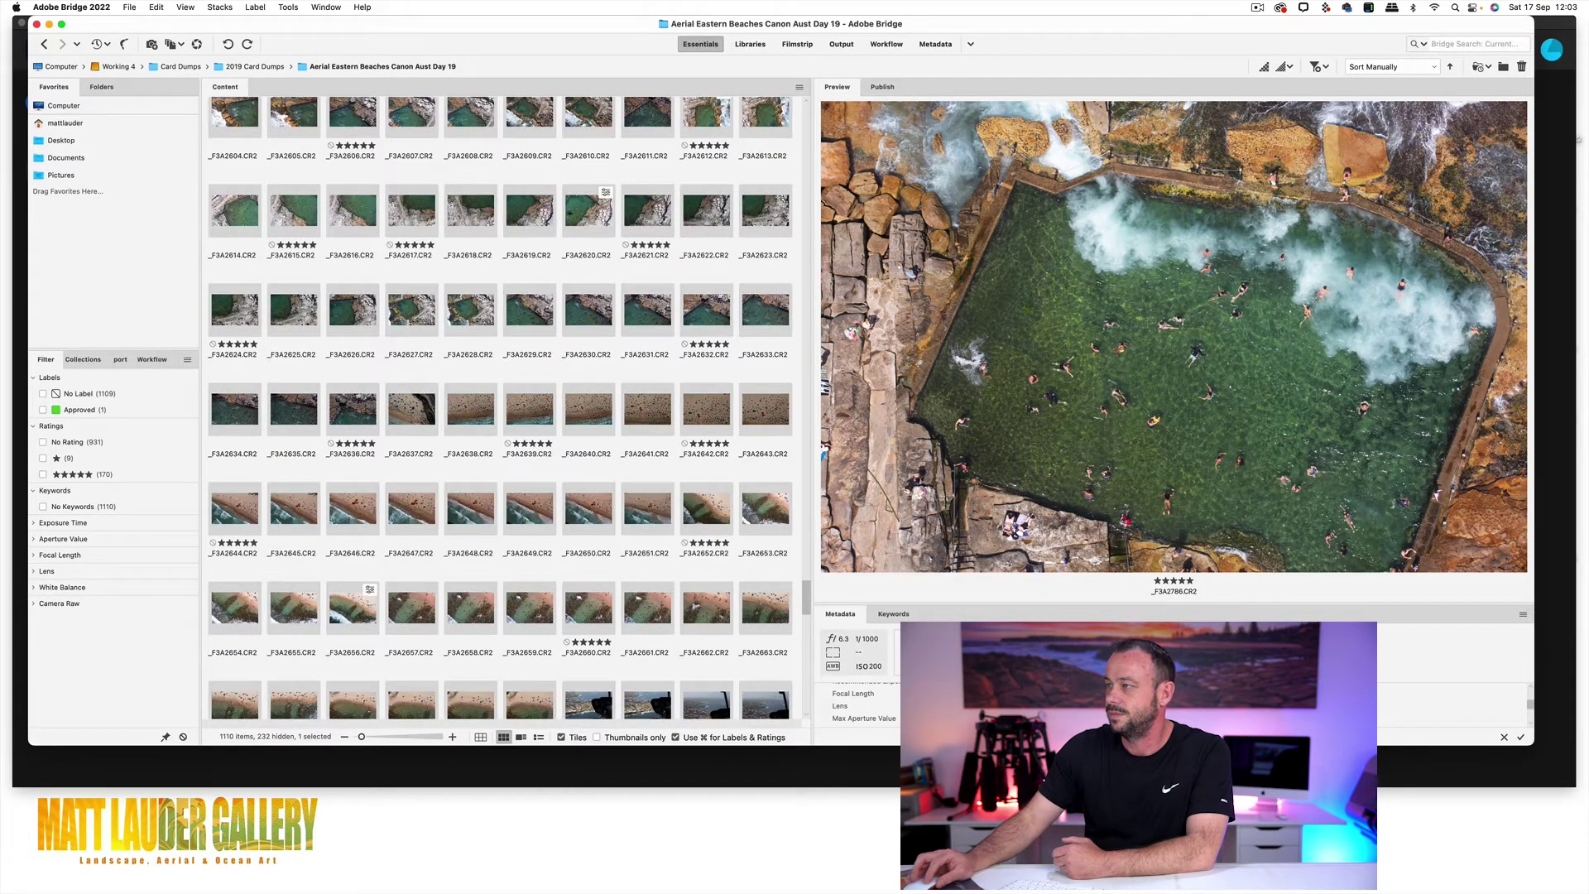
pyautogui.click(567, 235)
pyautogui.scroll(13, 569, 251)
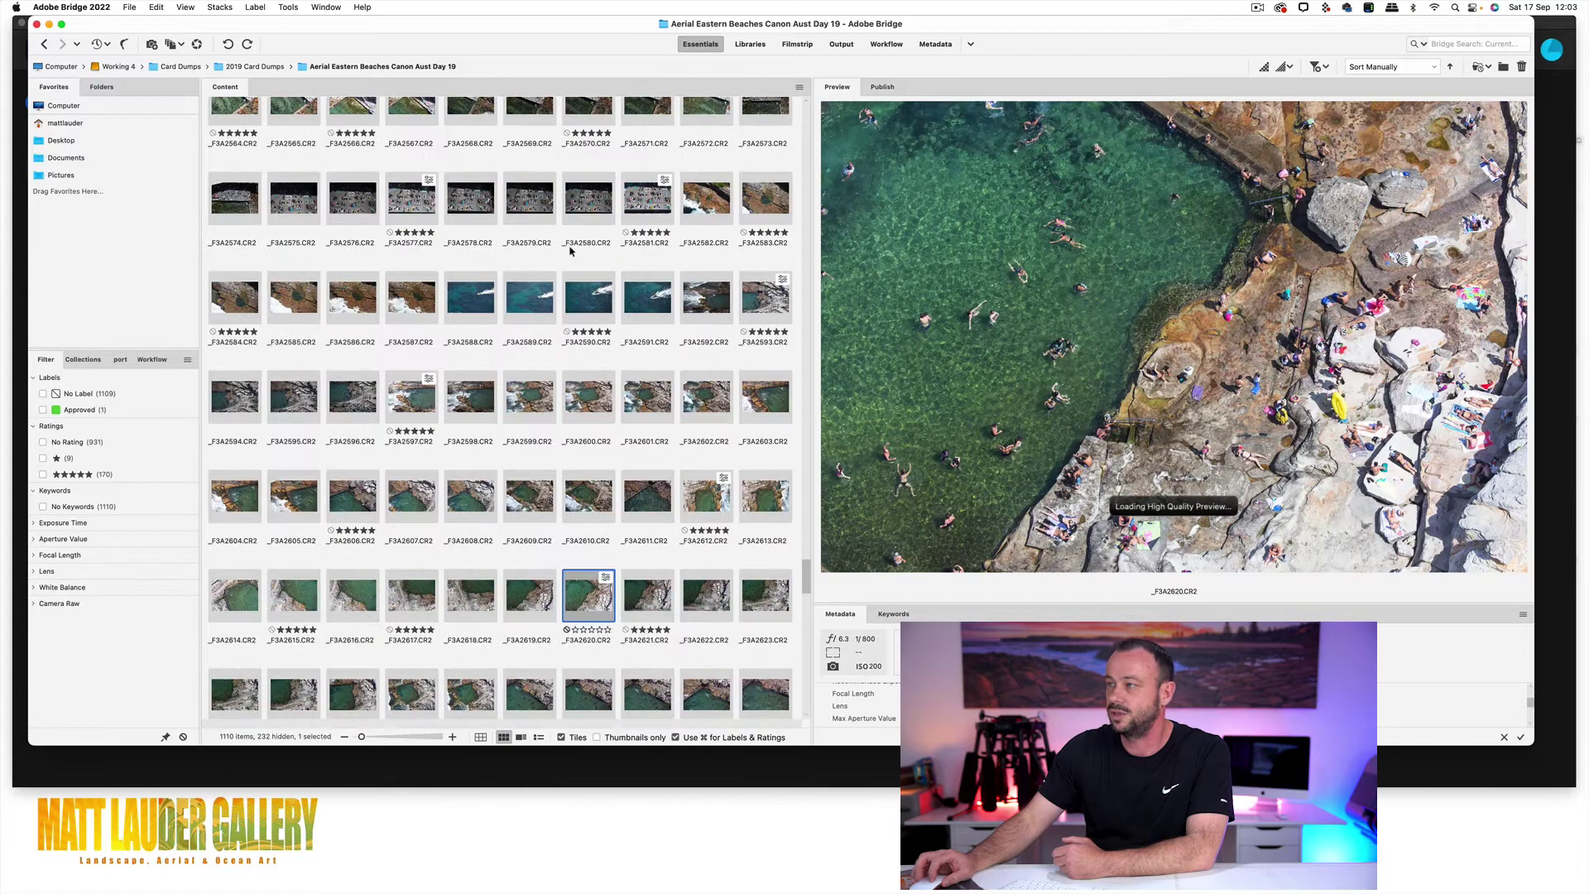
pyautogui.scroll(15, 438, 305)
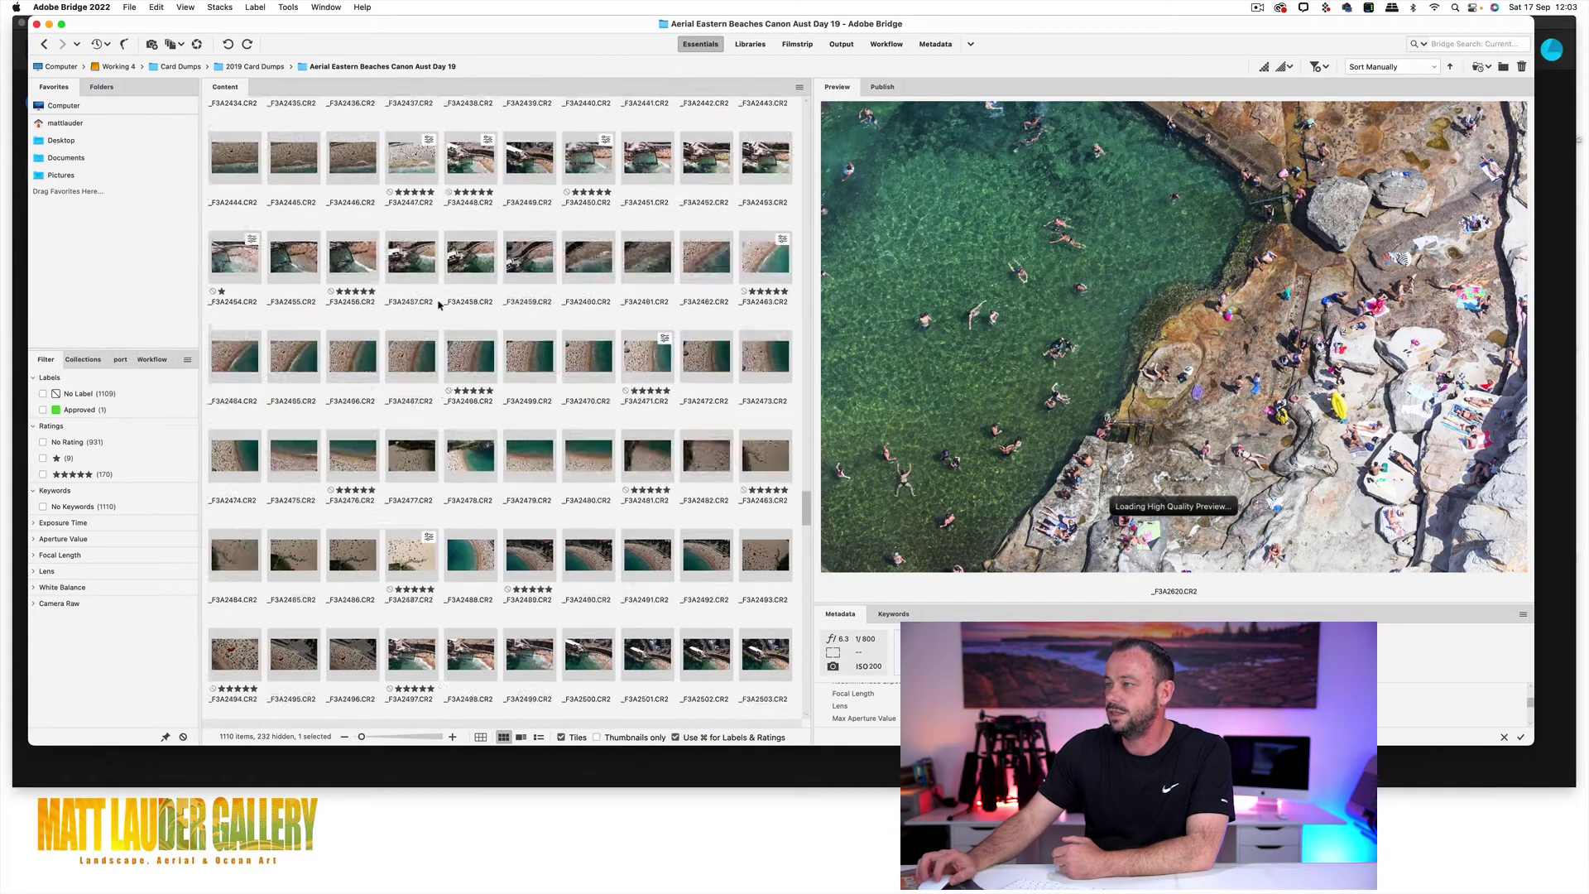
pyautogui.scroll(19, 439, 305)
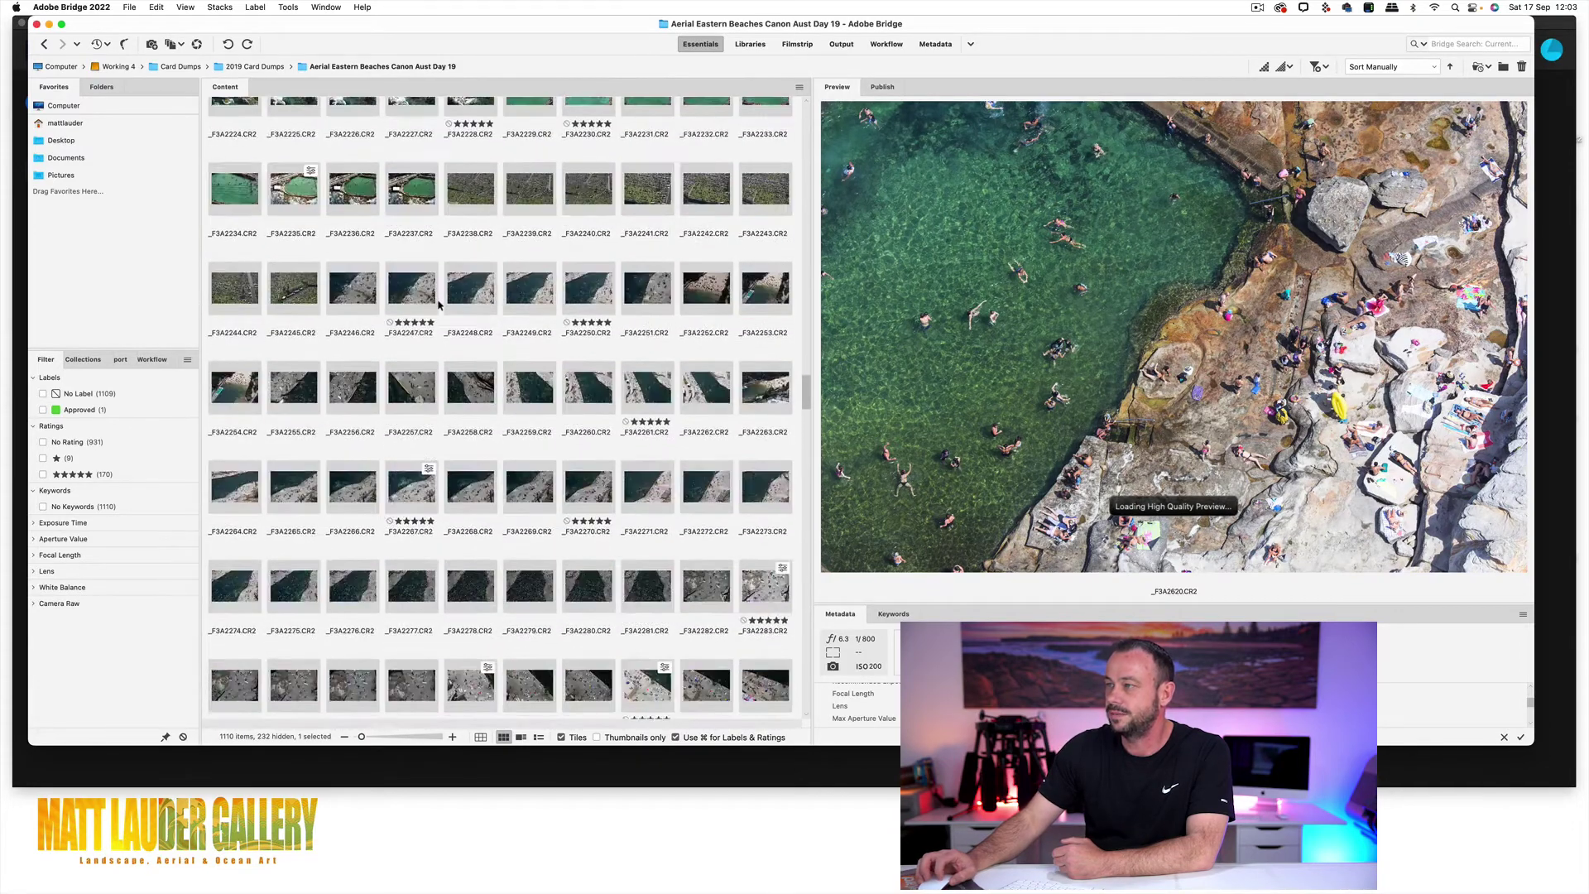
pyautogui.scroll(14, 439, 304)
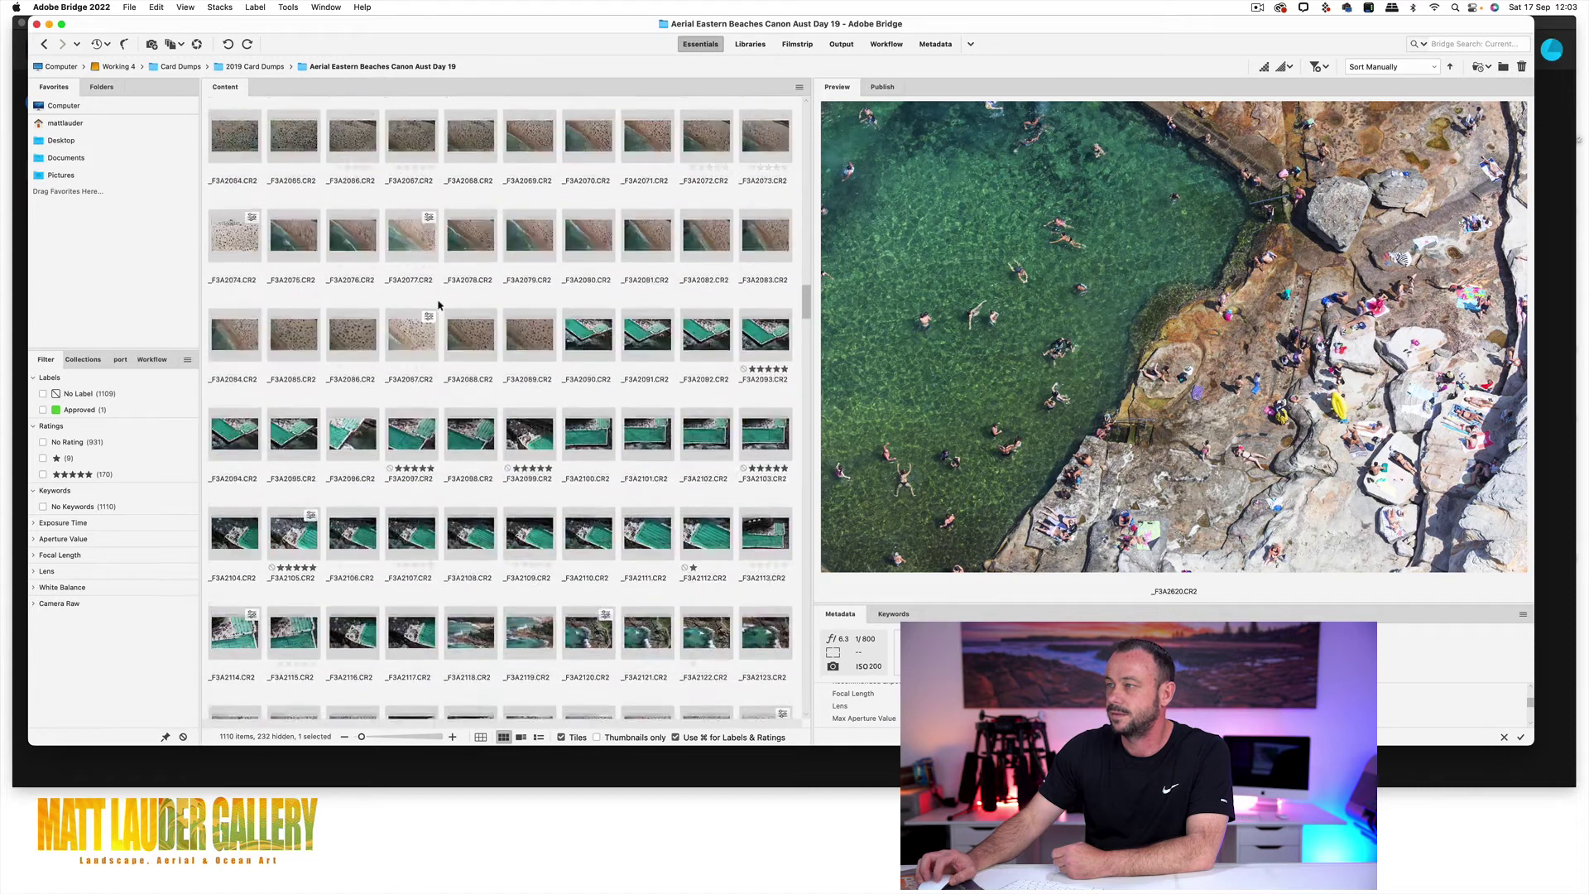
pyautogui.scroll(1, 439, 304)
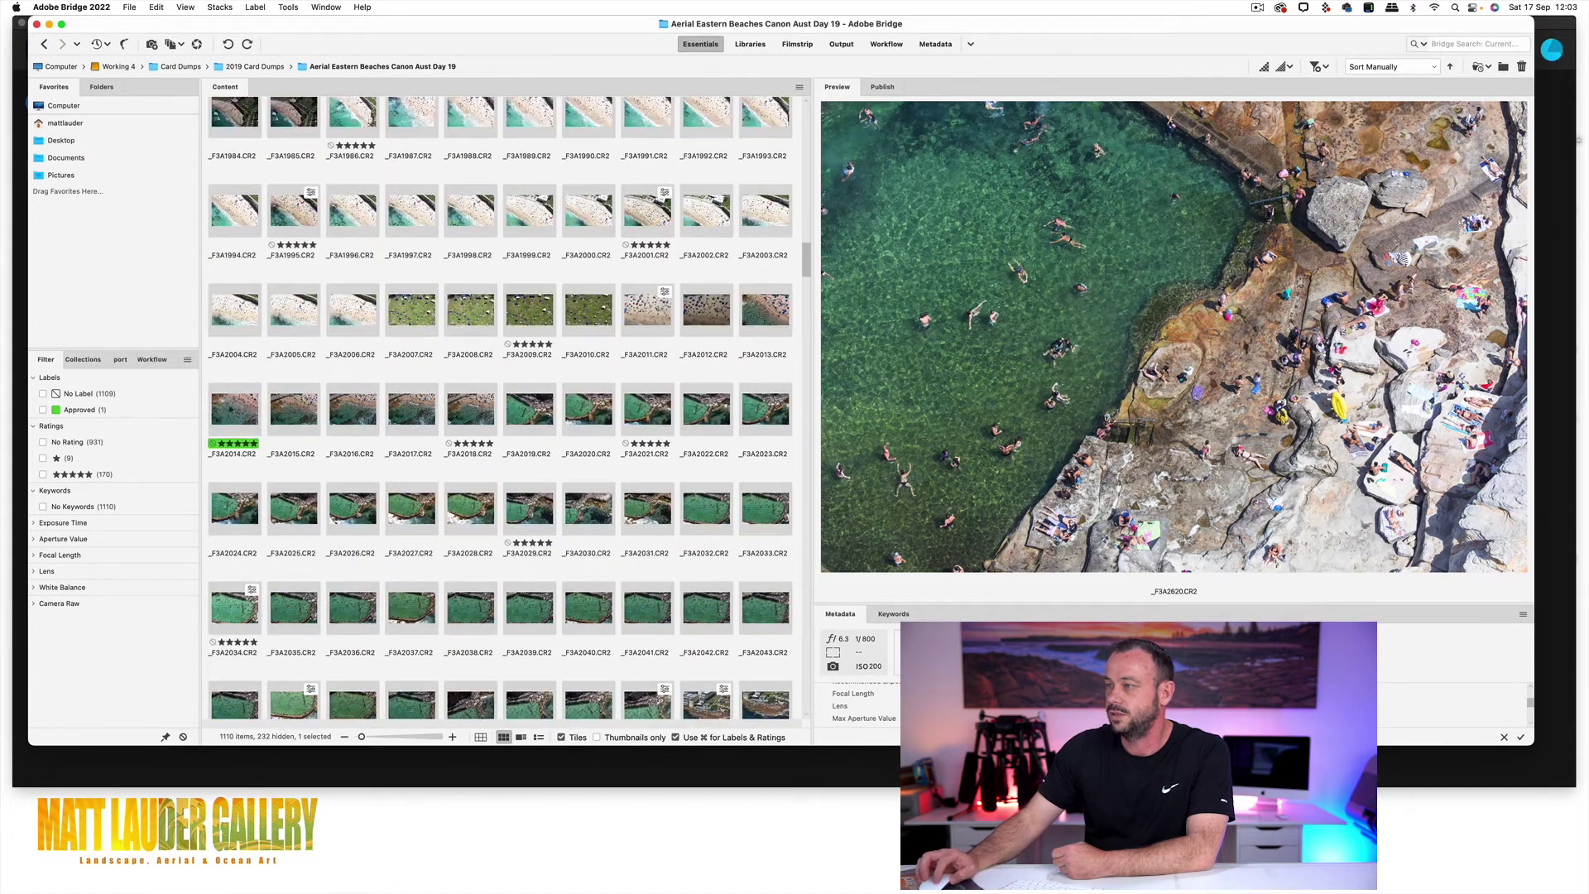
pyautogui.click(223, 409)
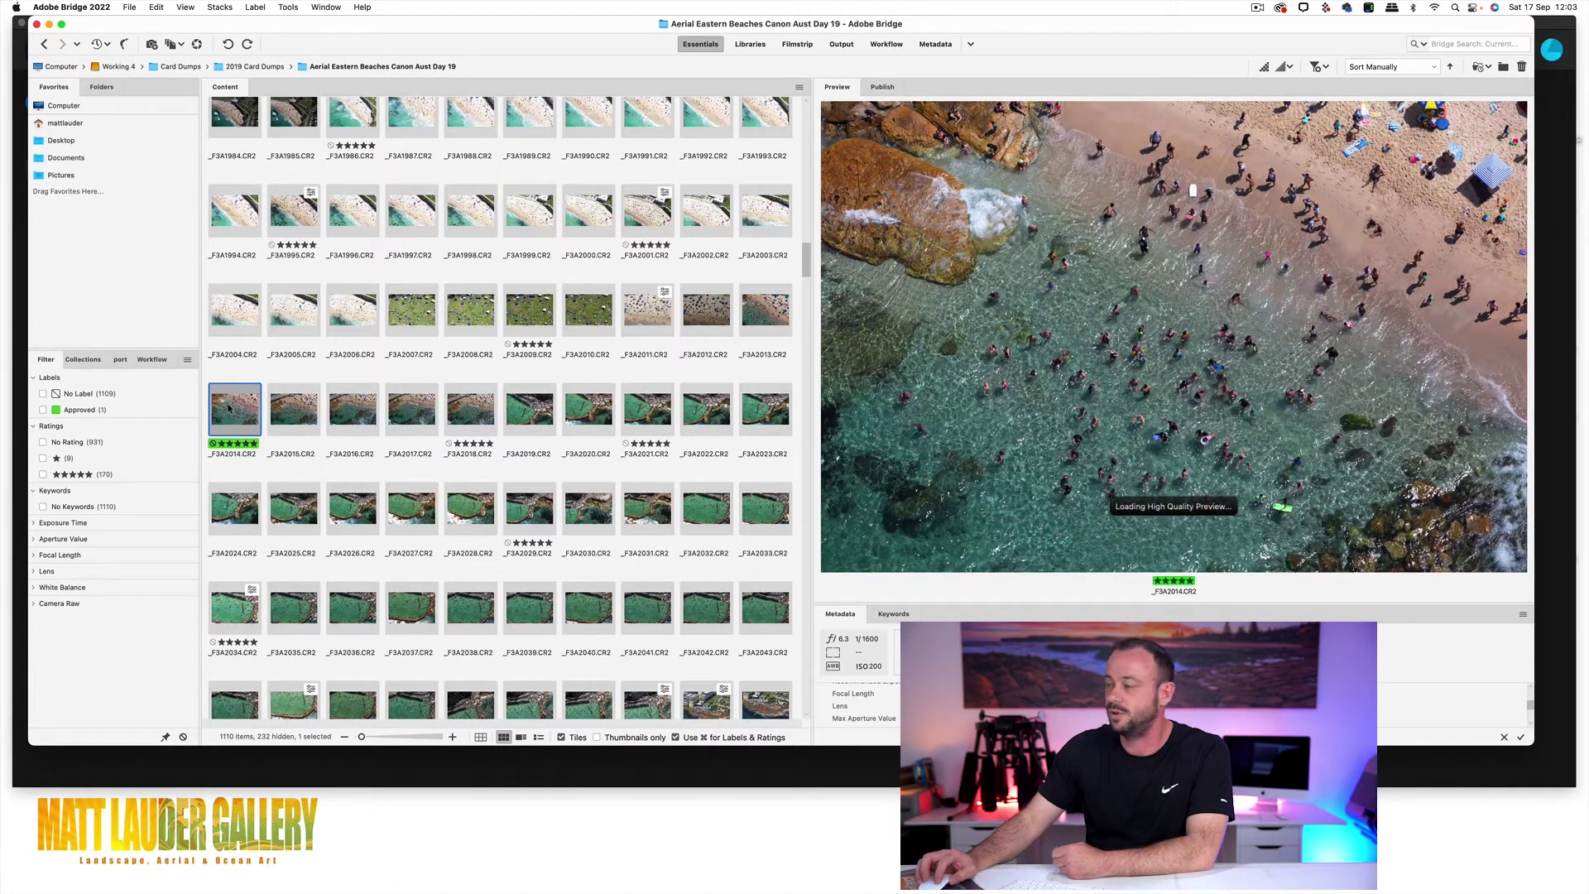
# Open _F3A2014.CR2 in Camera Raw and enable Remove chromatic aberration and Use profile corrections.
pyautogui.doubleClick(228, 407)
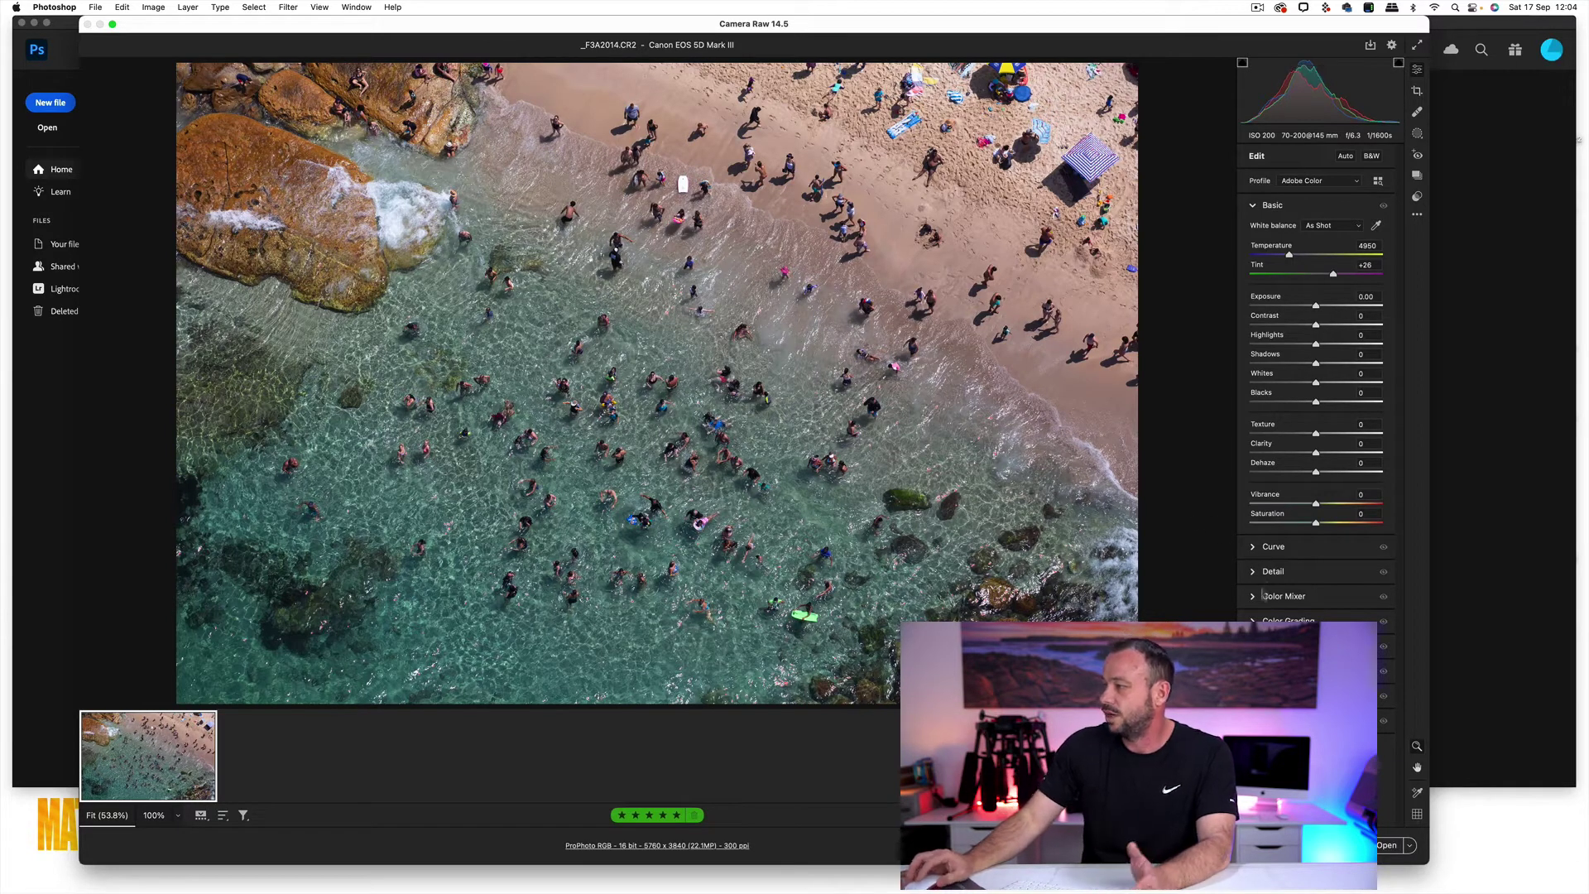
pyautogui.click(1262, 646)
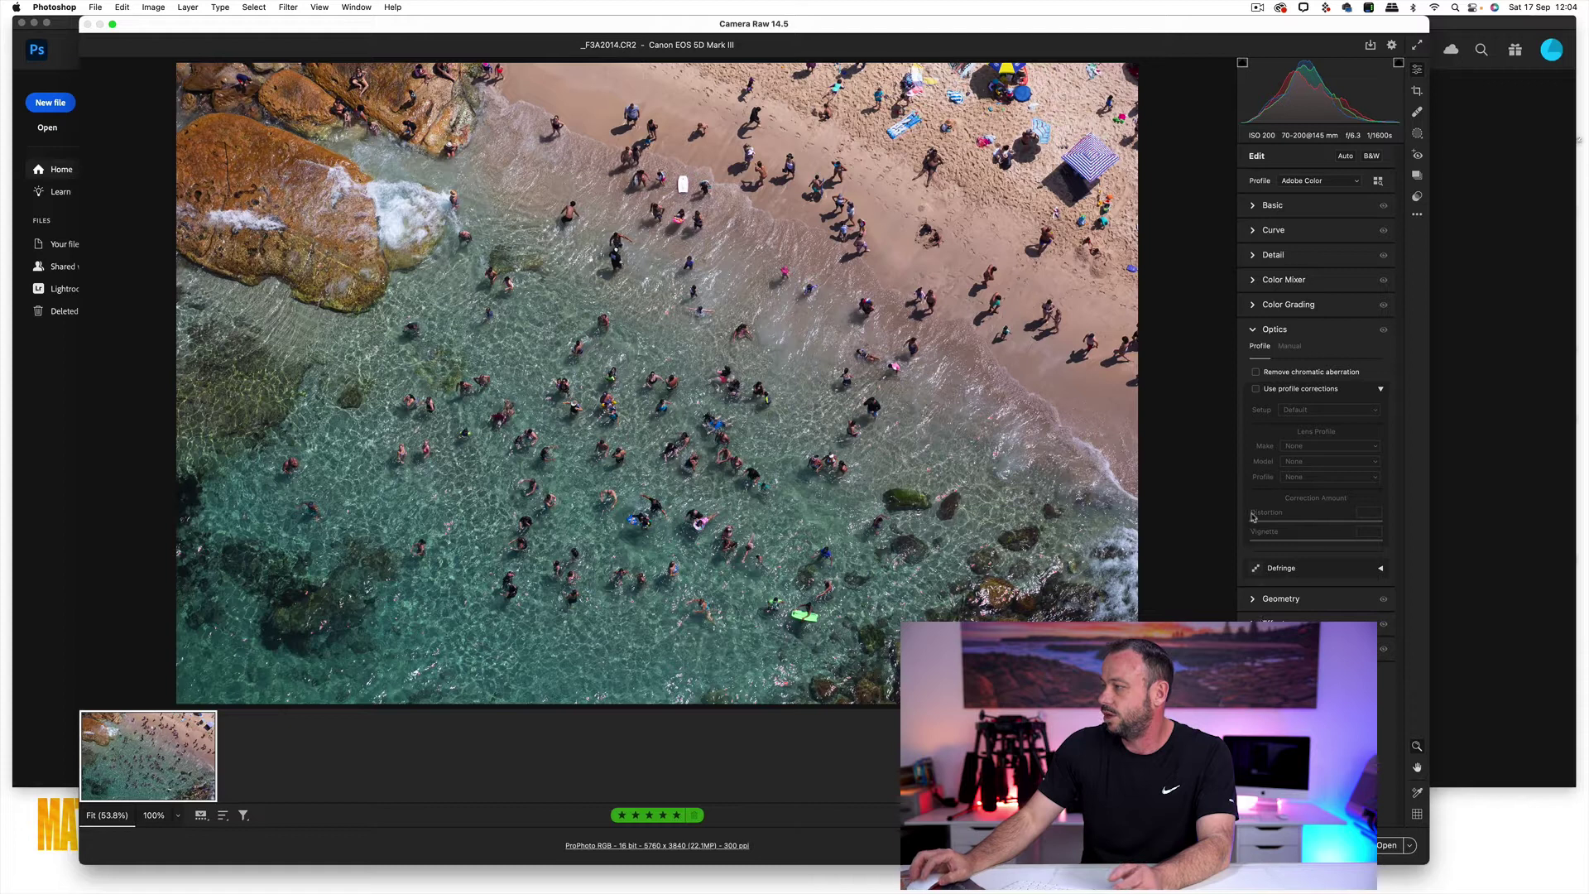
pyautogui.click(1256, 372)
pyautogui.click(1256, 388)
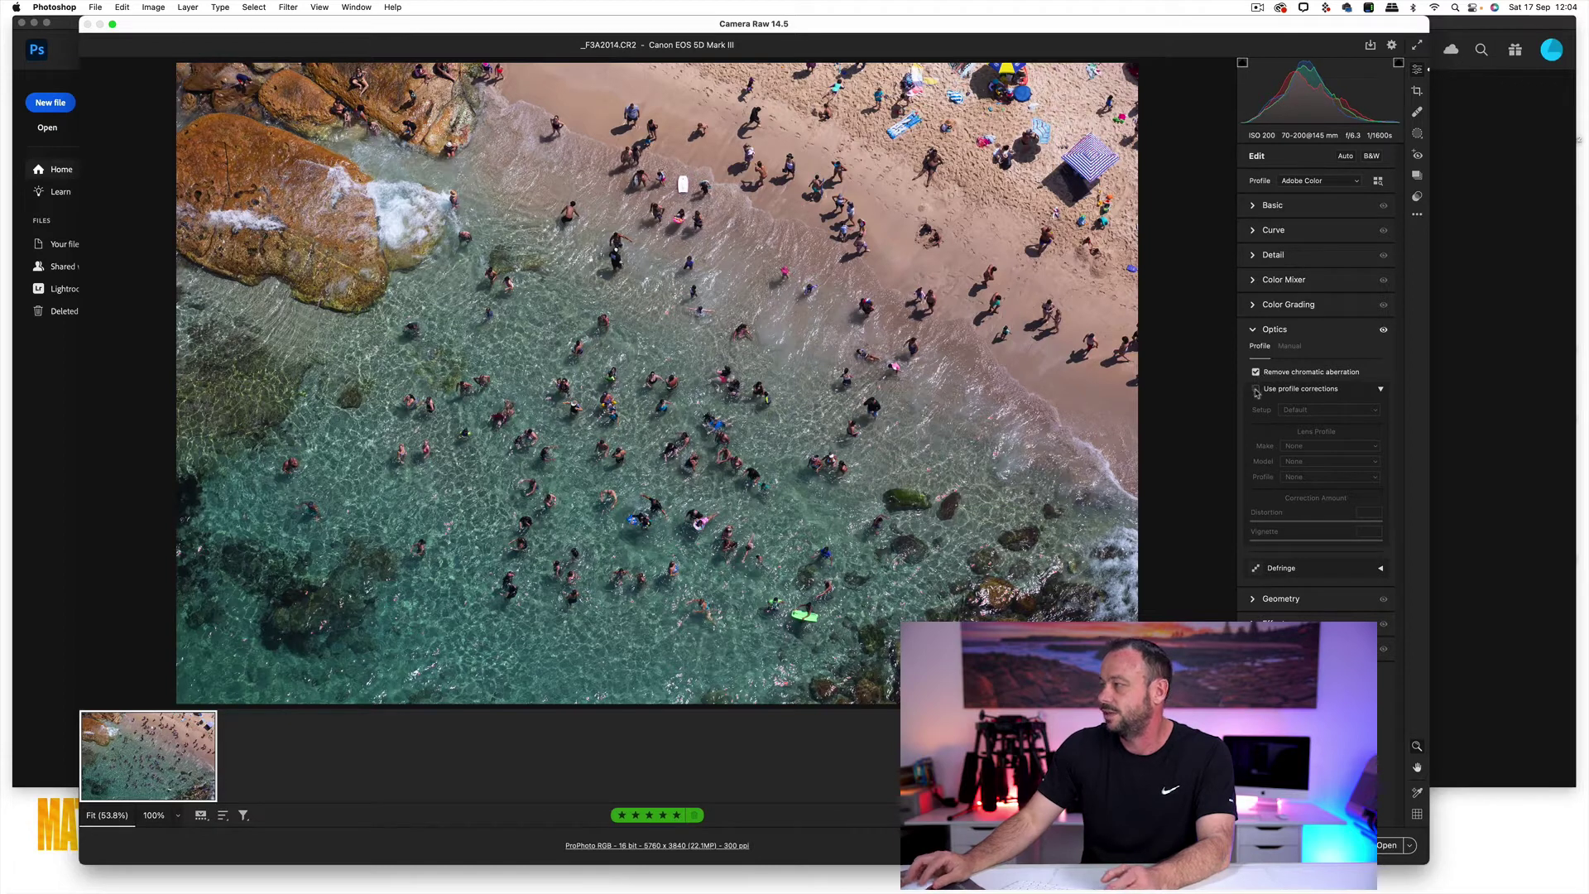
# In the Basic panel, set Shadows +100, Highlights -100, Exposure +0.60, and add slight Dehaze.
pyautogui.click(1253, 206)
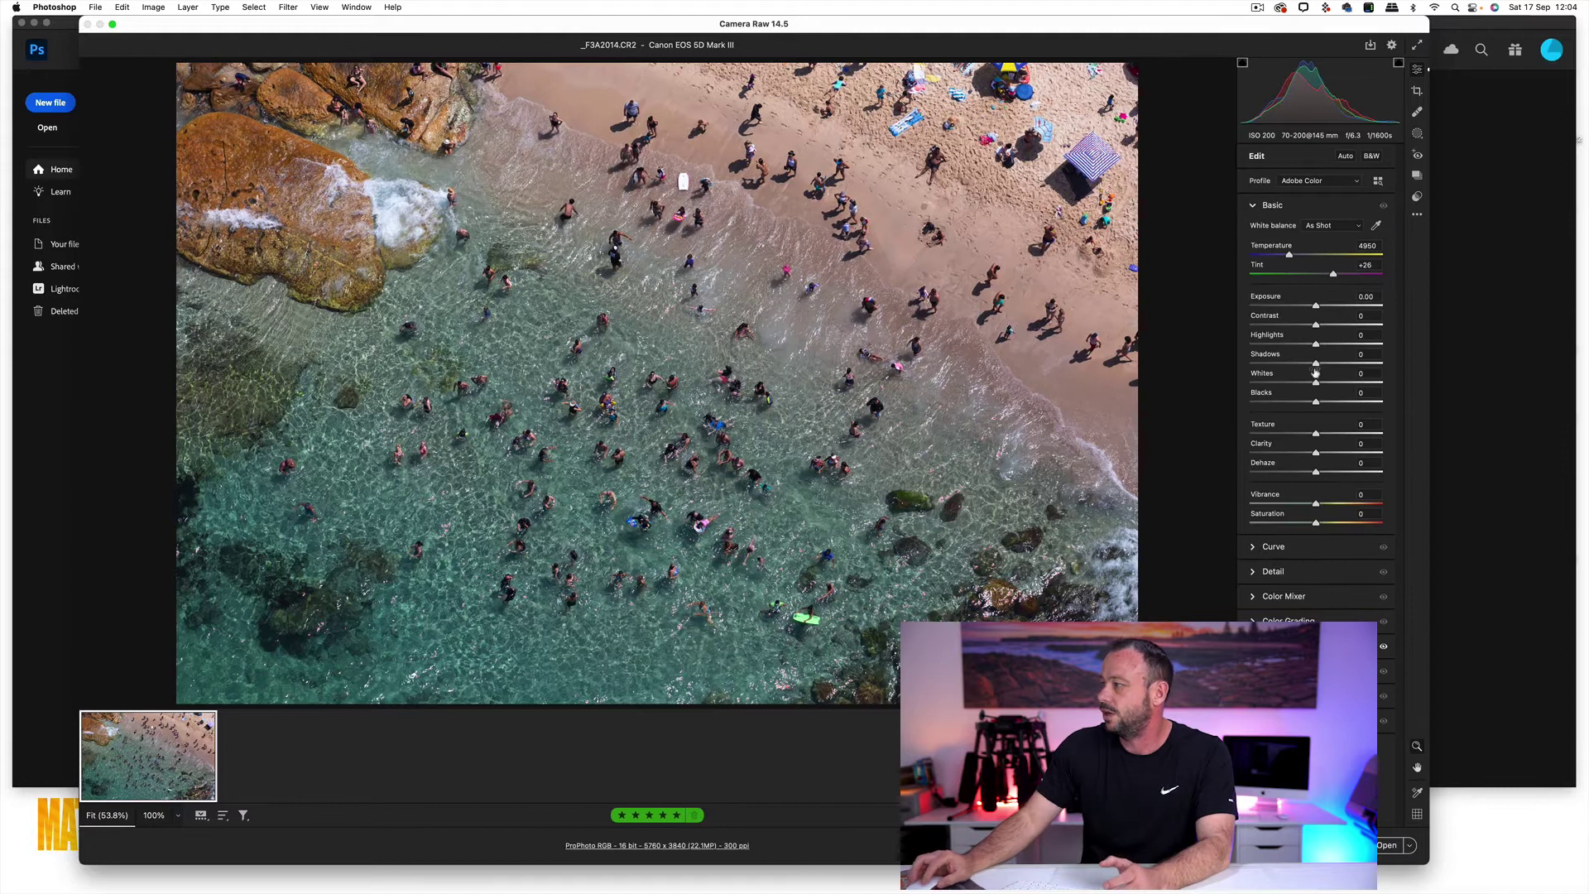
pyautogui.moveTo(1316, 365); pyautogui.dragTo(1411, 366)
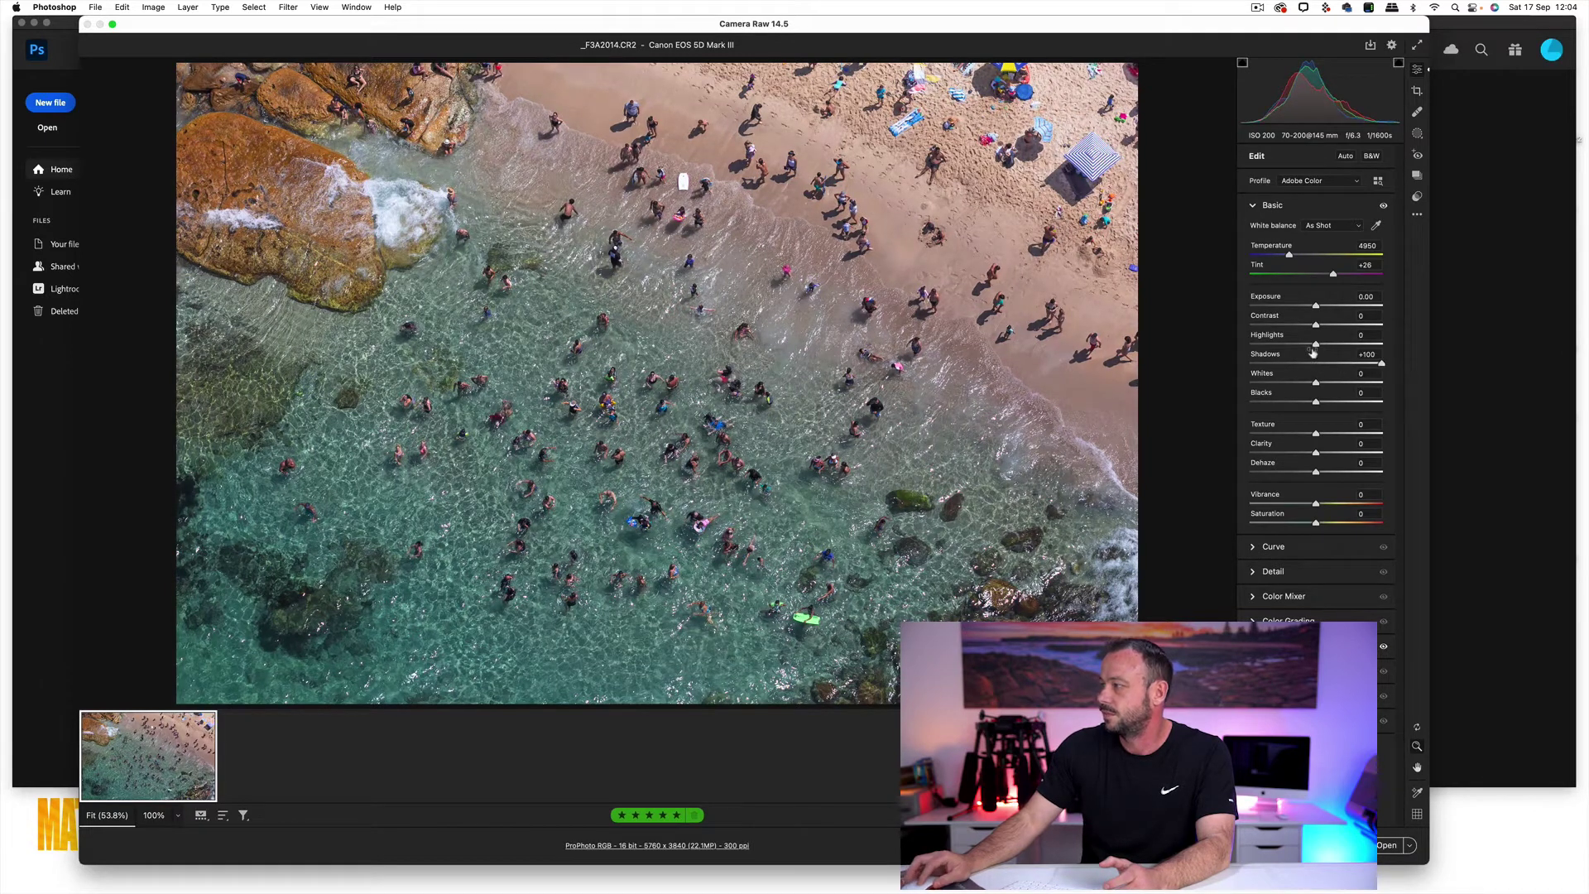
pyautogui.moveTo(1317, 349); pyautogui.dragTo(1243, 350)
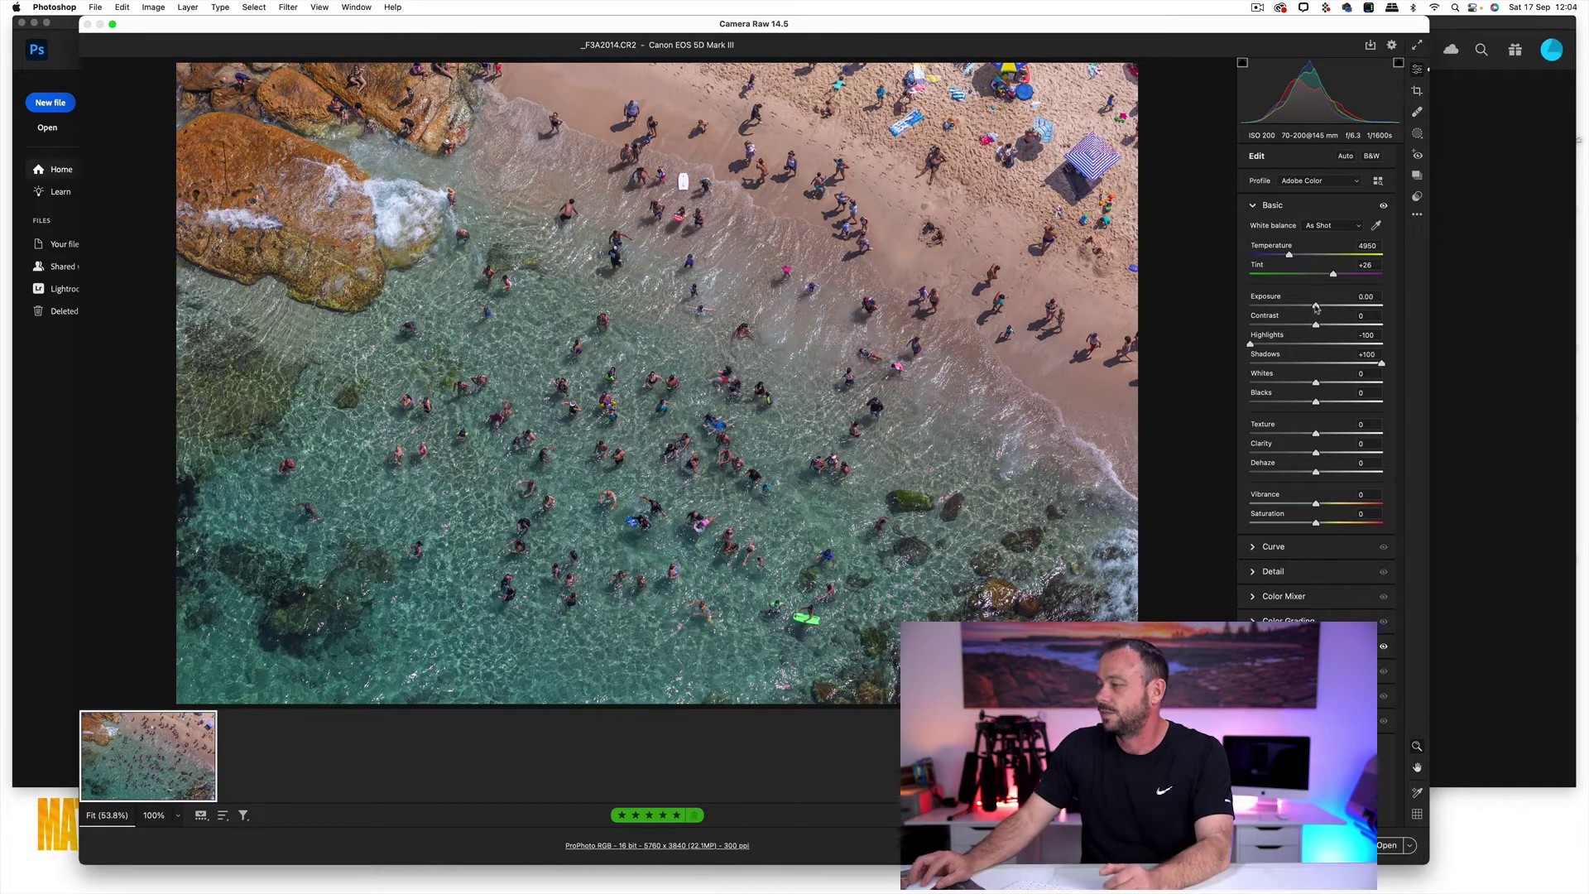
pyautogui.moveTo(1316, 308); pyautogui.dragTo(1323, 308)
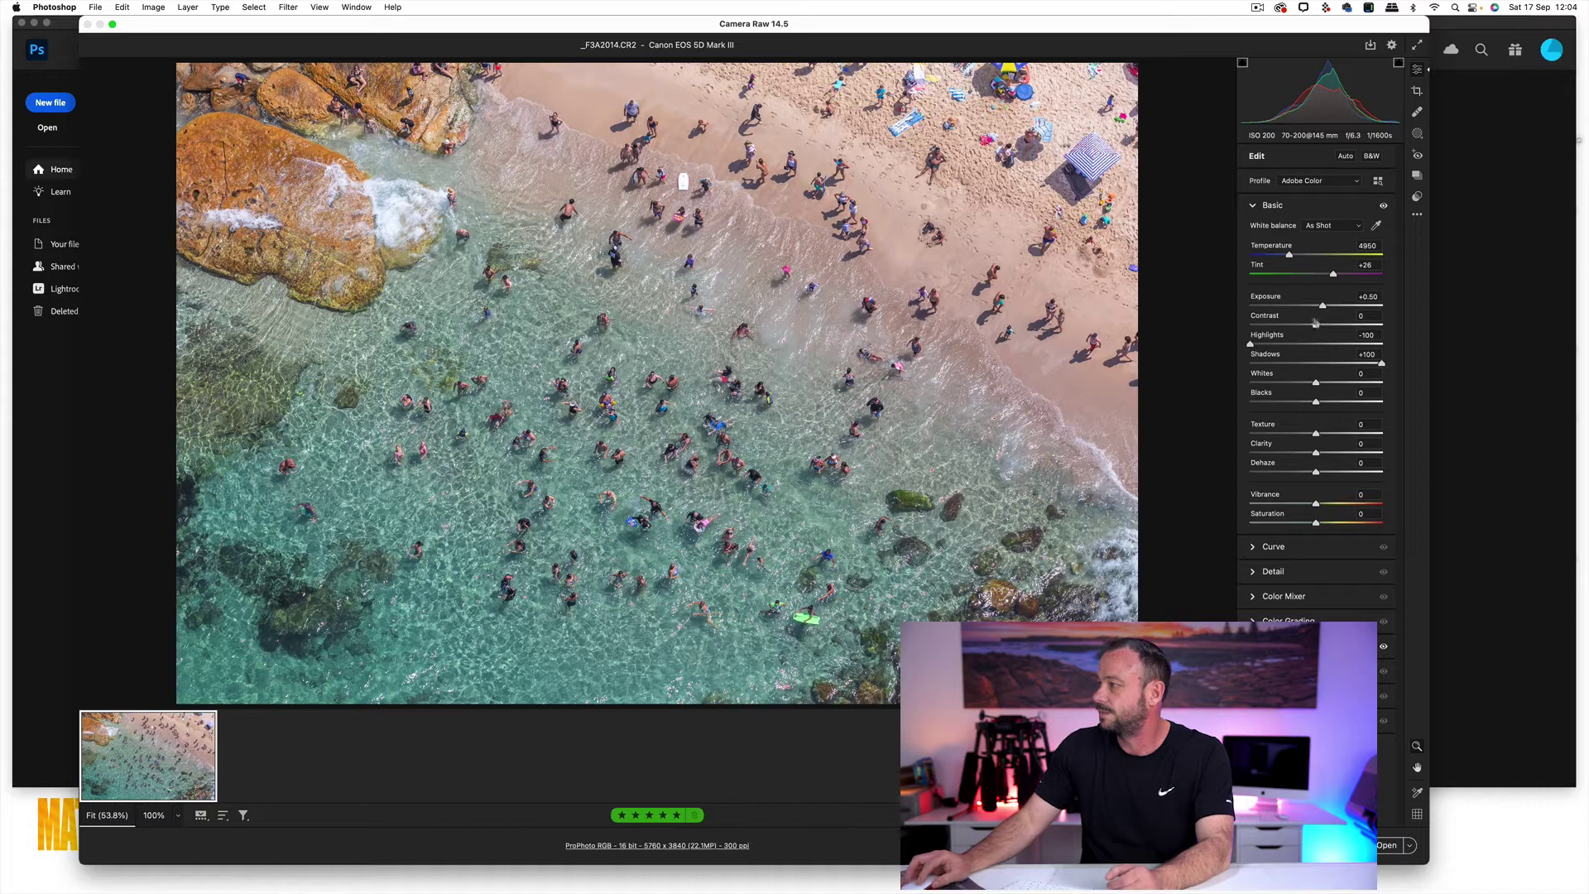
pyautogui.moveTo(1323, 306); pyautogui.dragTo(1325, 306)
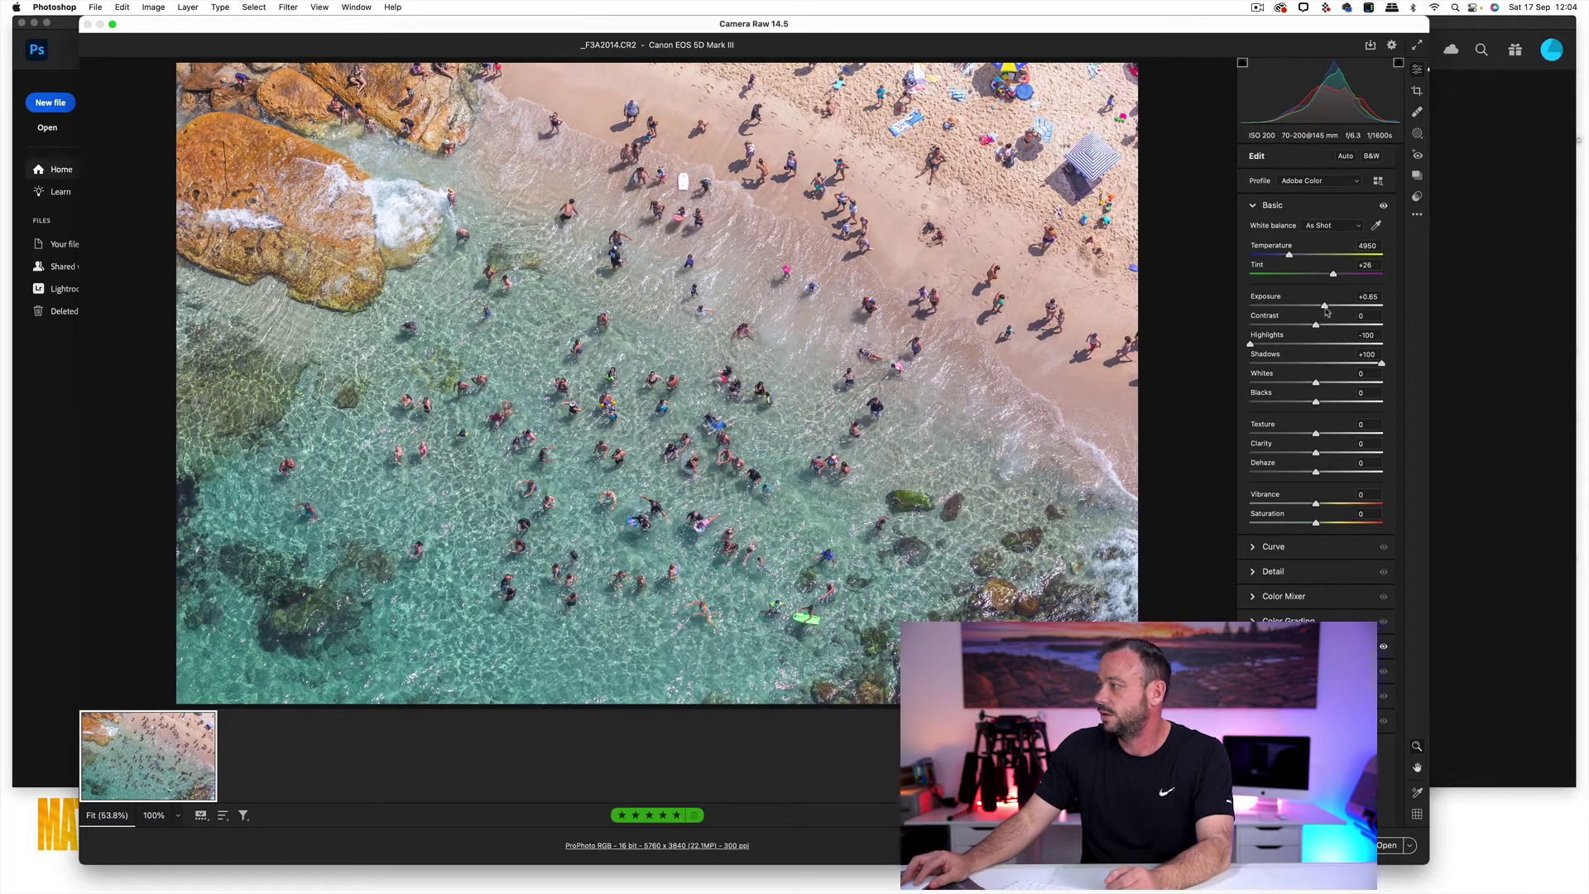
pyautogui.moveTo(1326, 308); pyautogui.dragTo(1320, 326)
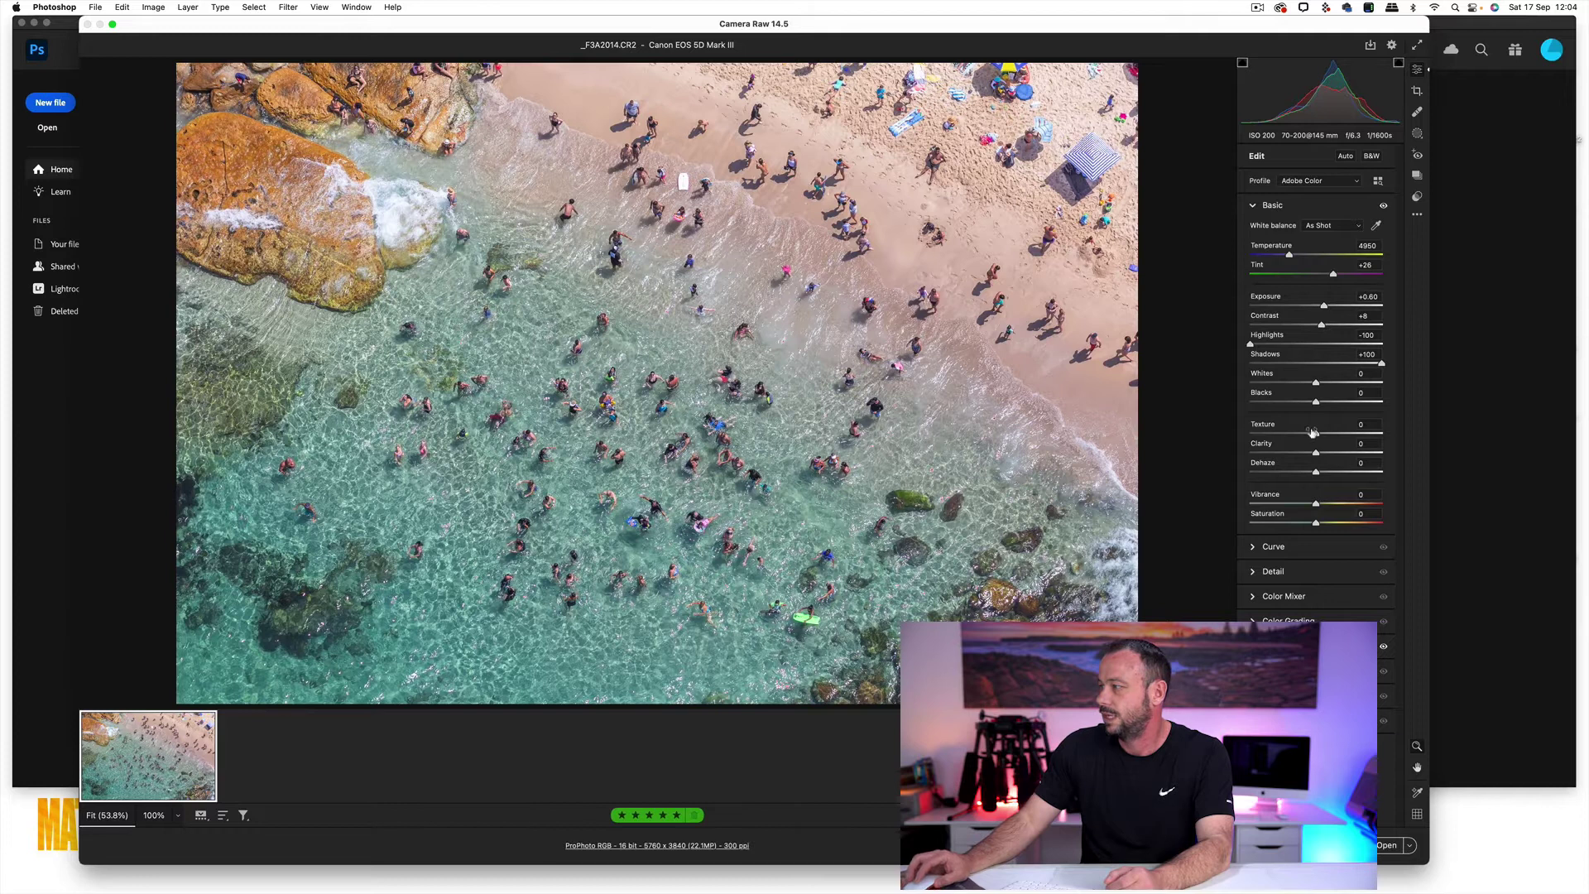
pyautogui.moveTo(1316, 475); pyautogui.dragTo(1323, 474)
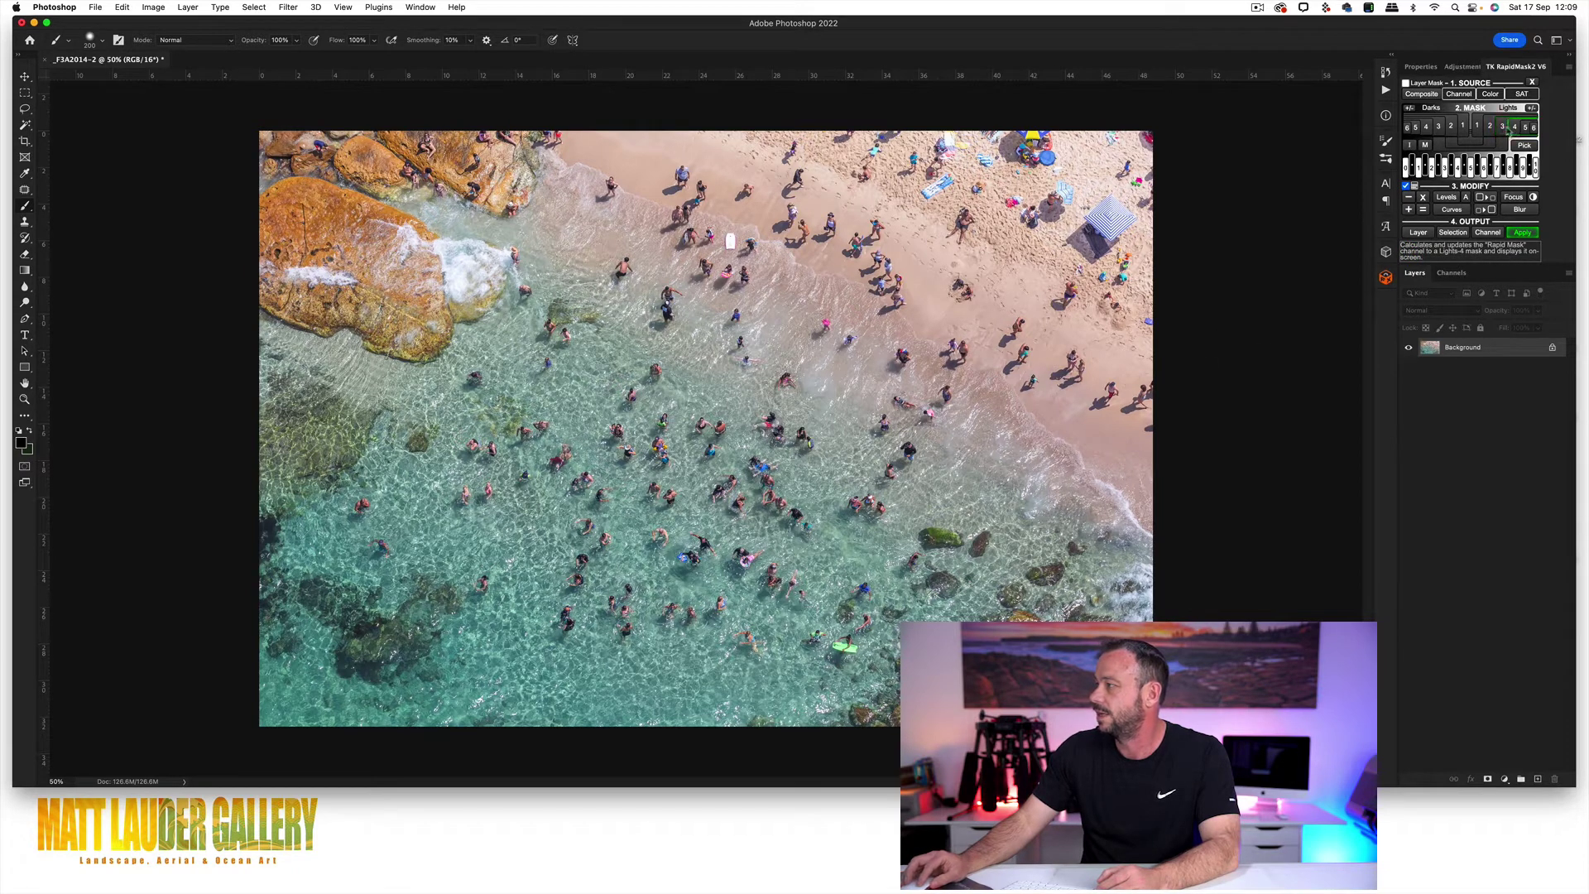
# Add a Curves layer through the RapidMask Lights 3 mask, pulling the bright tones down slightly.
pyautogui.click(1503, 126)
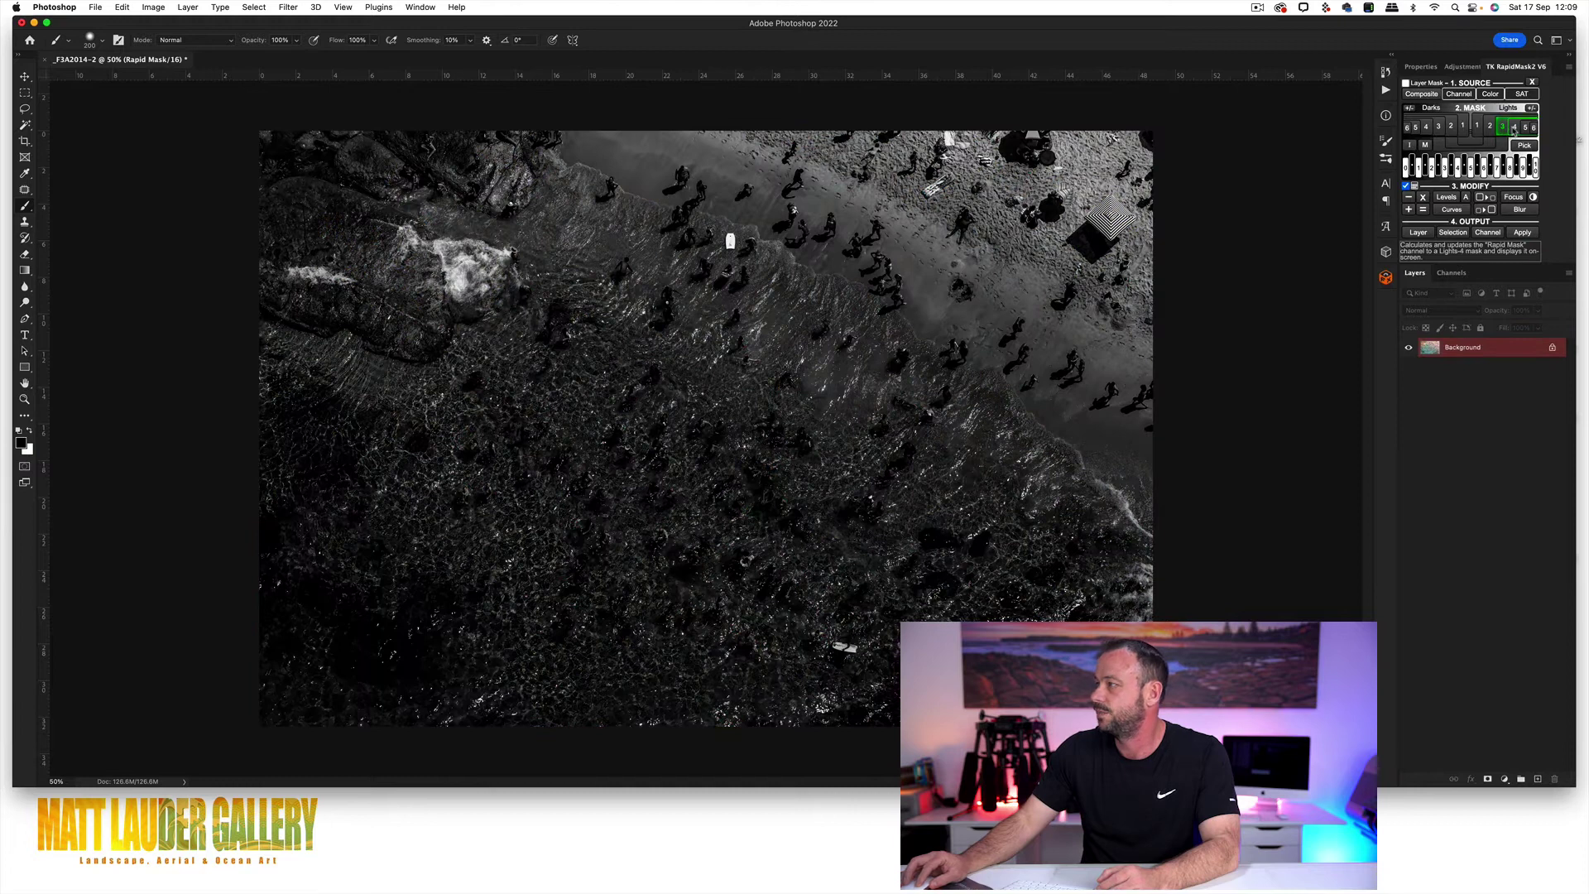
pyautogui.click(1513, 128)
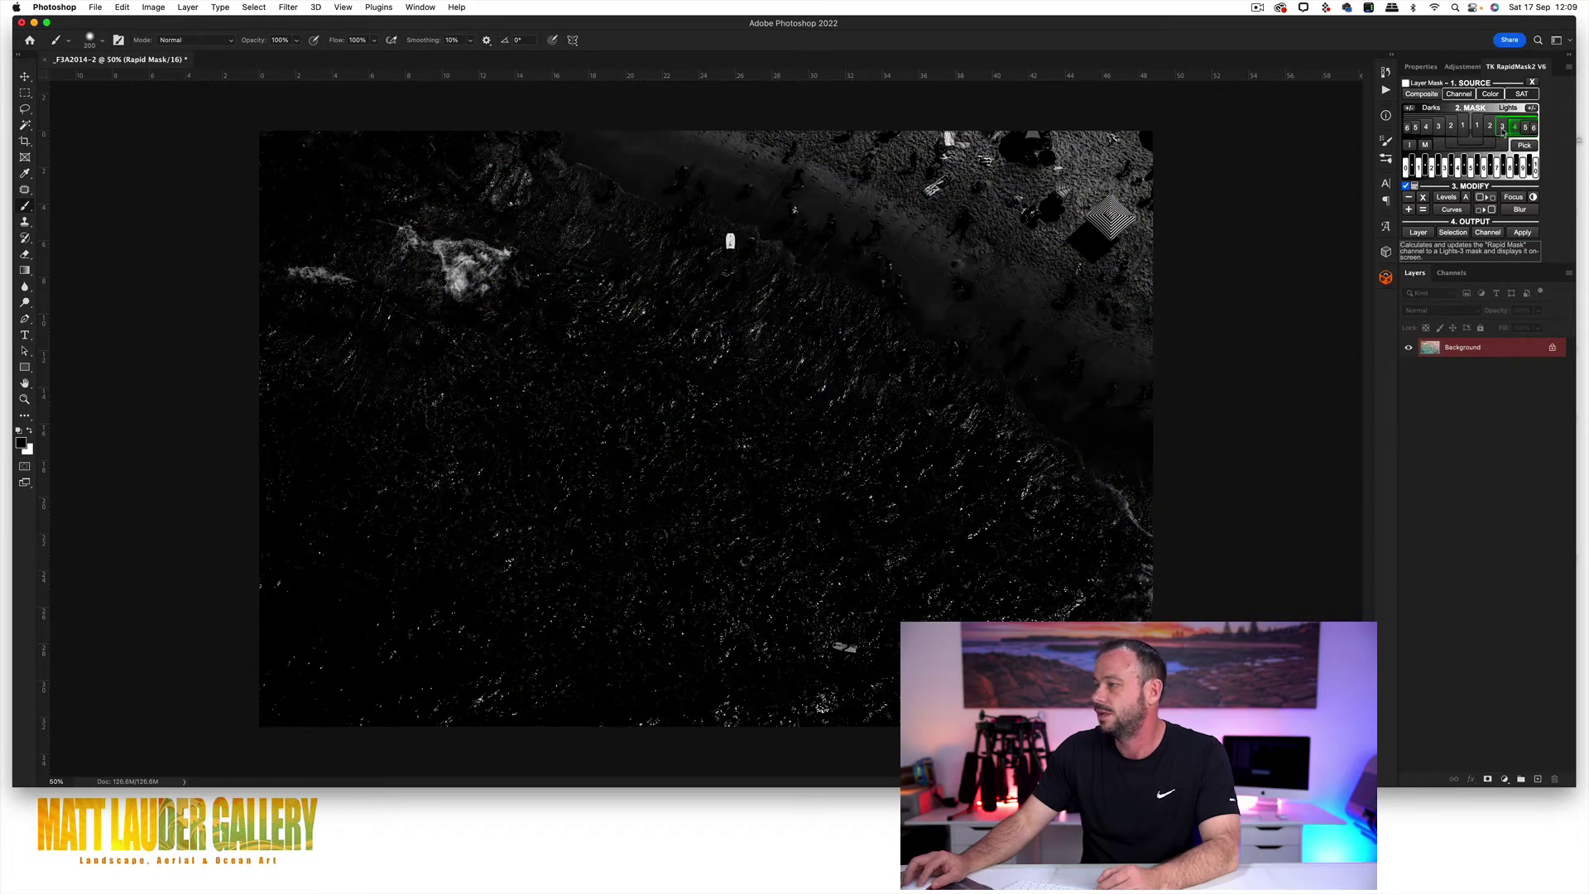
pyautogui.click(1502, 127)
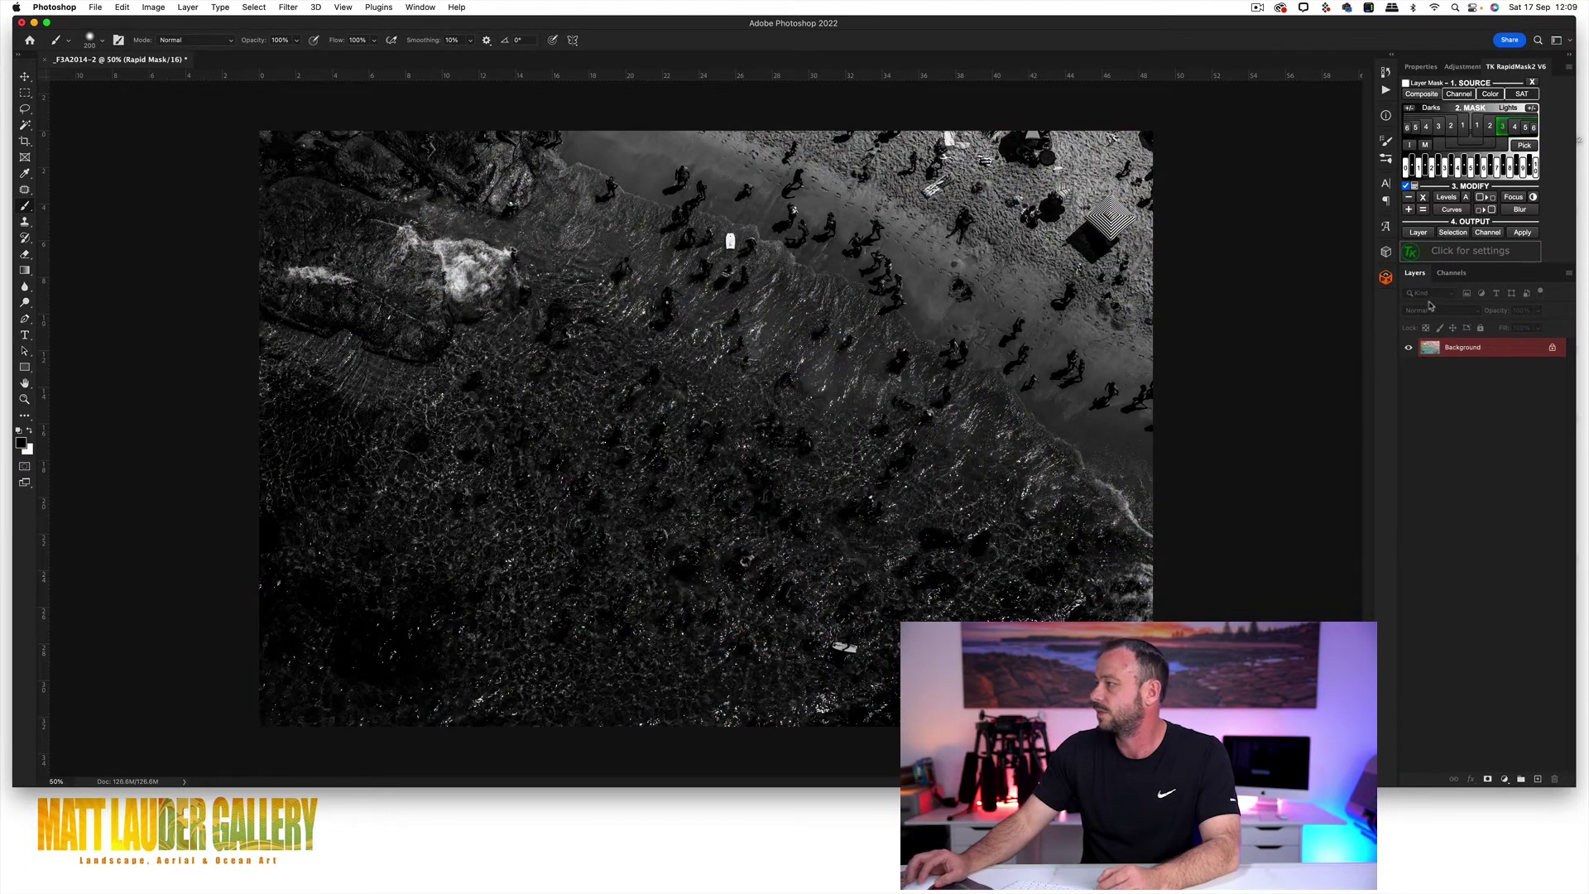
pyautogui.click(1418, 234)
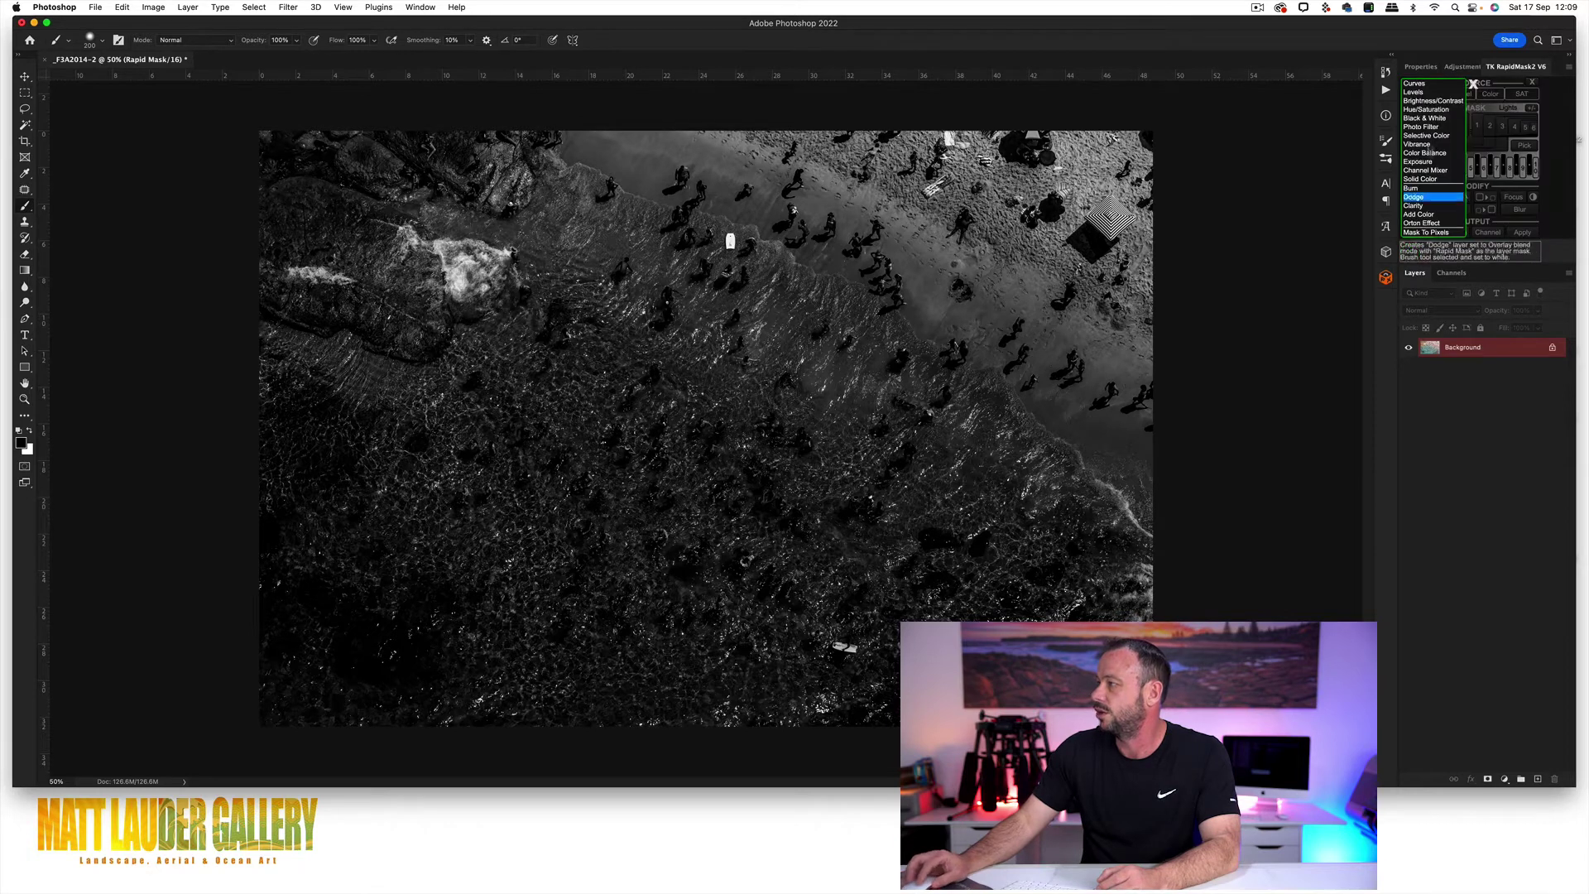
pyautogui.click(1426, 86)
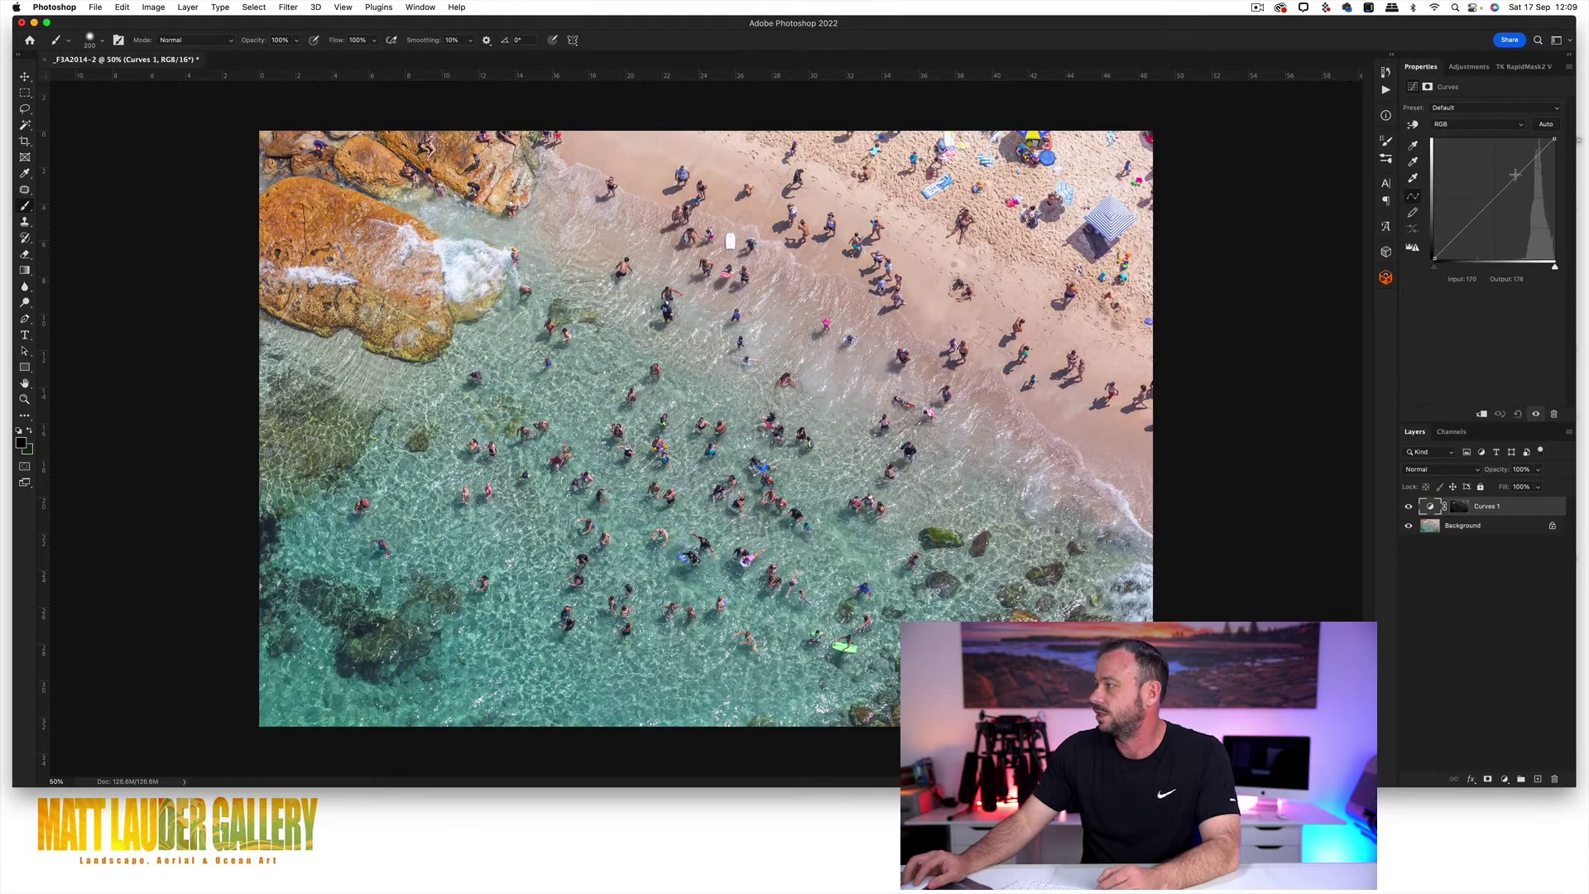
pyautogui.moveTo(1516, 175); pyautogui.dragTo(1522, 178)
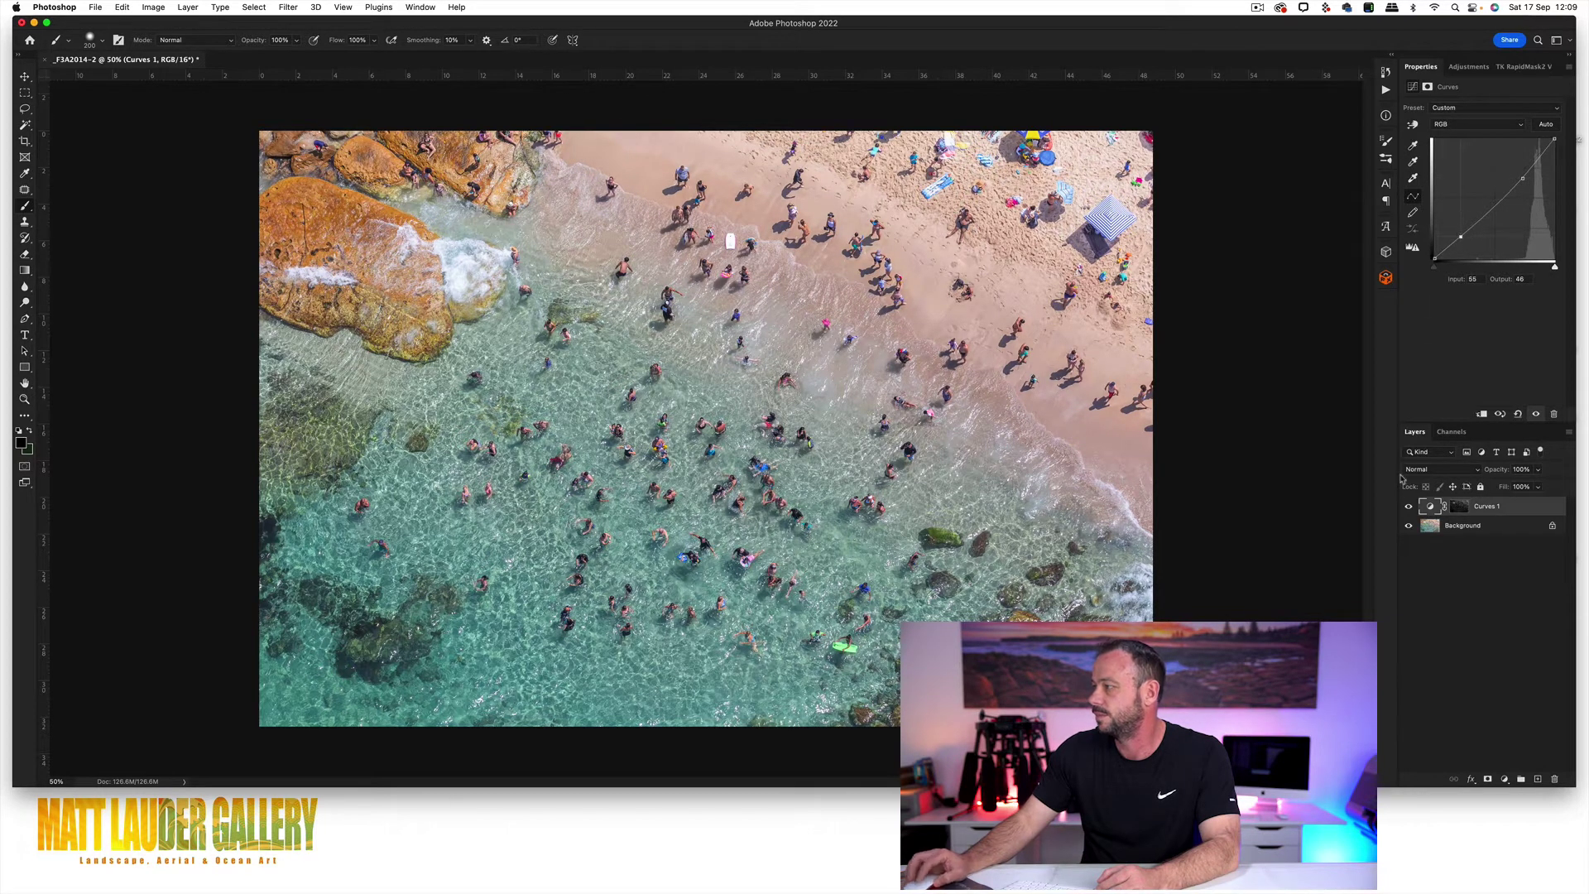
pyautogui.click(1408, 506)
pyautogui.click(1409, 506)
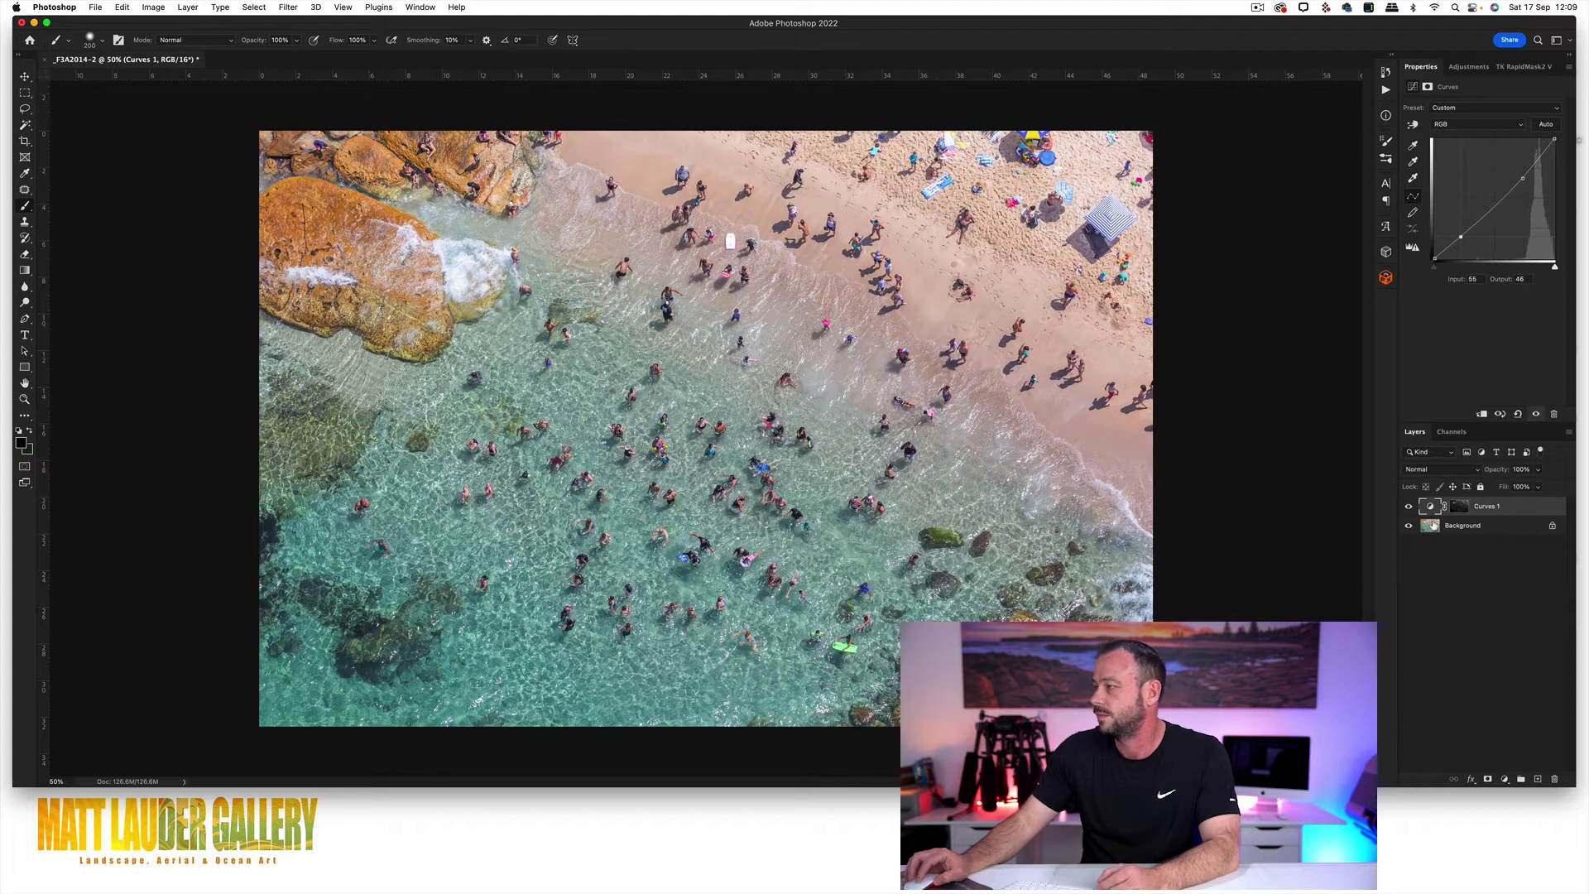
pyautogui.click(1430, 529)
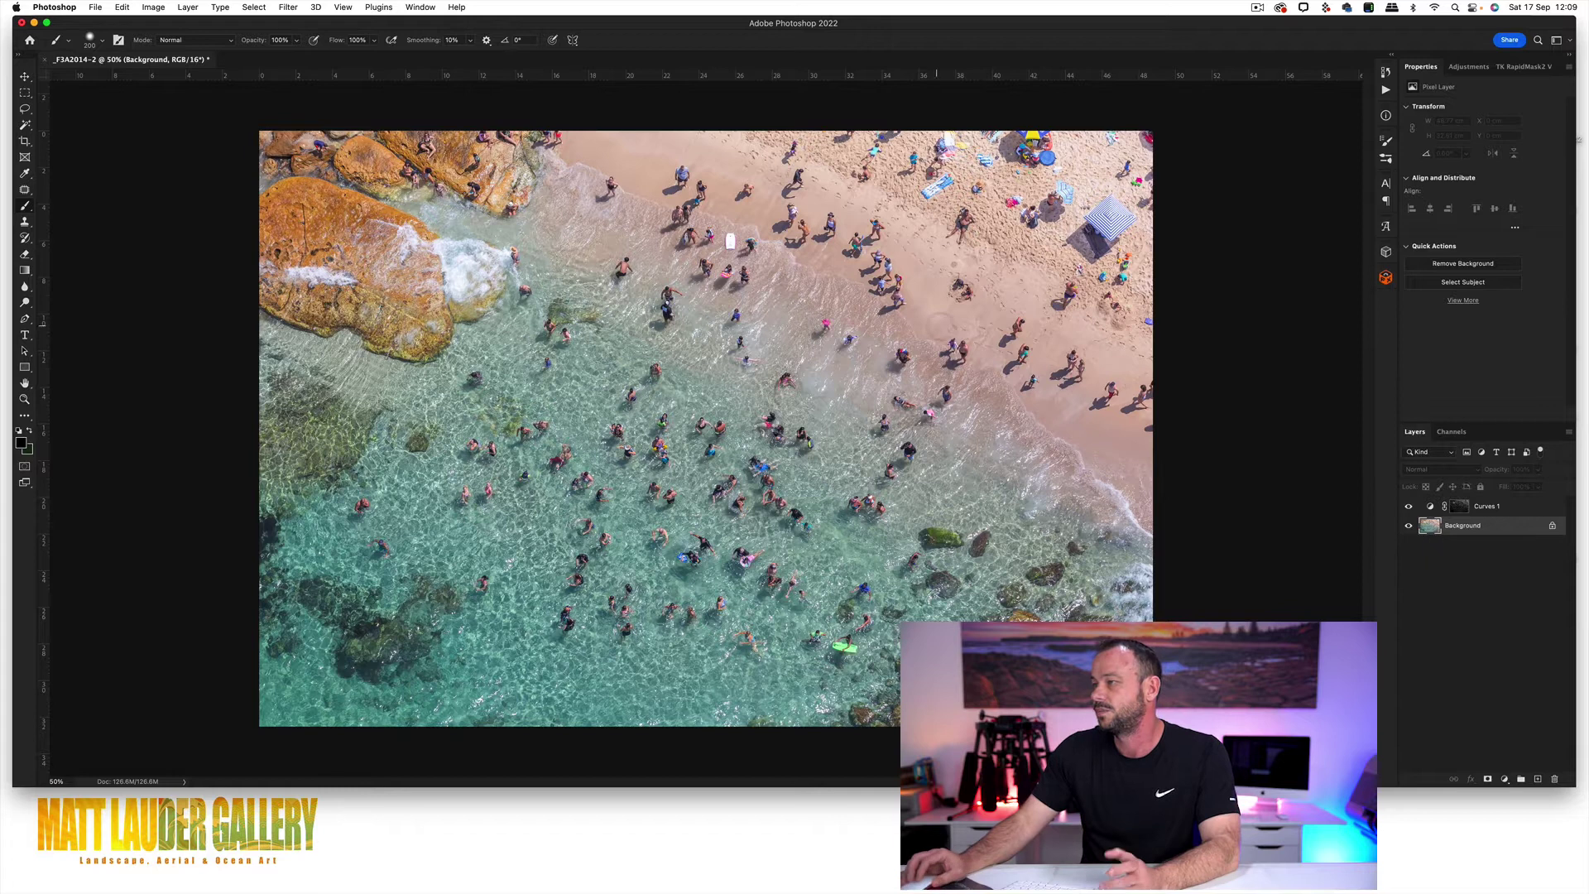
# Try Color Efex Pro 4 Pro Contrast with Correct Contrast raised, then reset it to 0%.
pyautogui.click(288, 6)
pyautogui.moveTo(306, 290)
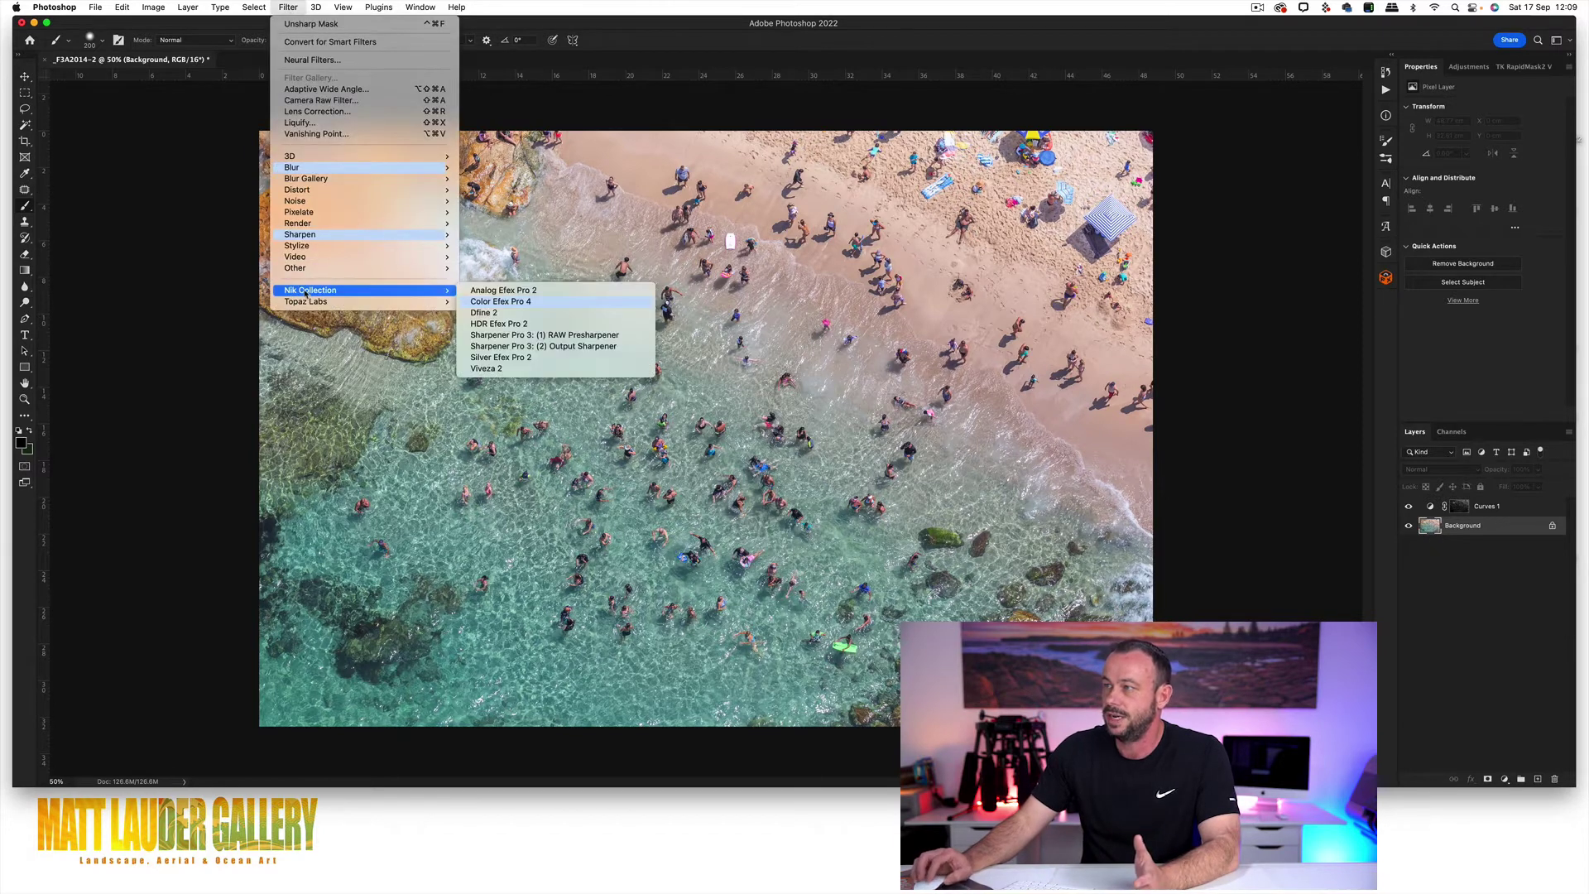
pyautogui.click(494, 303)
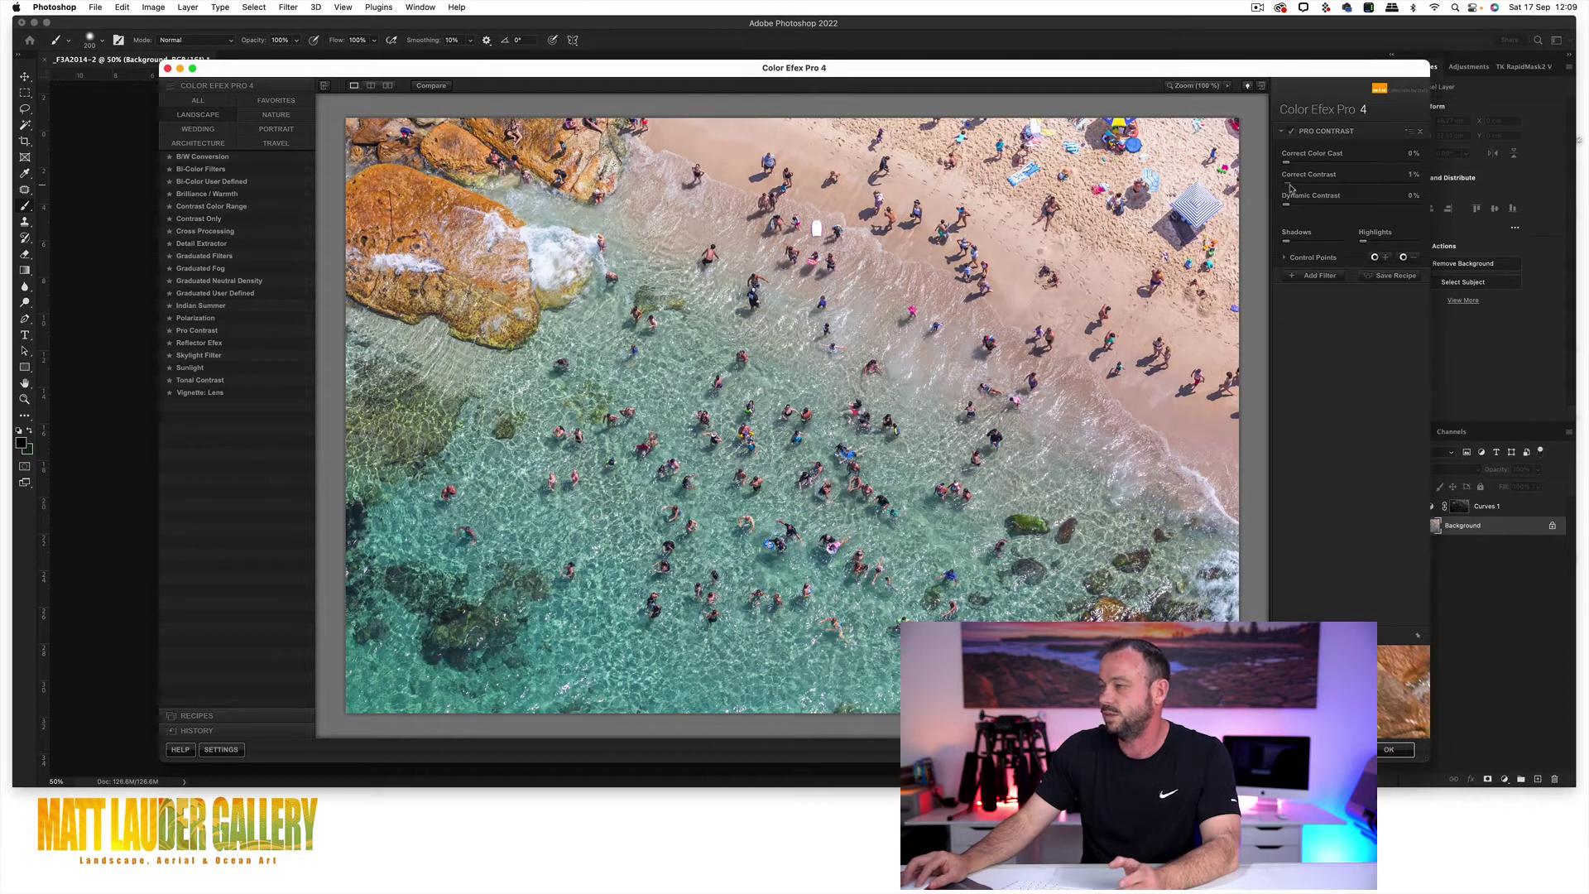
pyautogui.moveTo(1289, 189); pyautogui.dragTo(1316, 188)
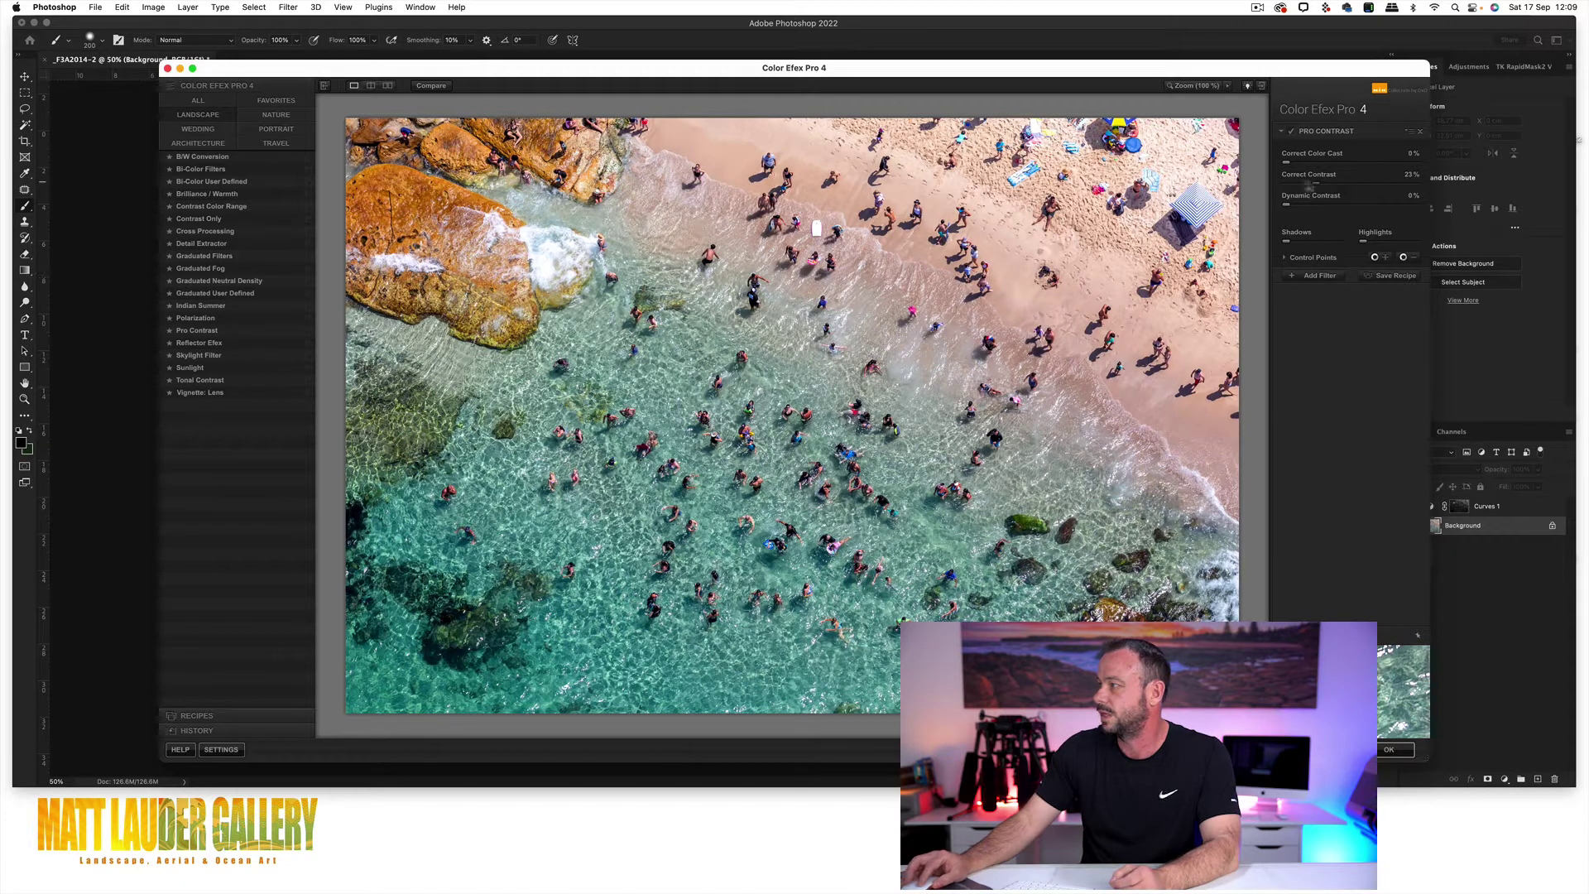
pyautogui.moveTo(1310, 187)
pyautogui.mouseDown()
pyautogui.moveTo(1282, 188)
pyautogui.moveTo(1360, 210)
pyautogui.moveTo(1308, 209)
pyautogui.mouseUp()
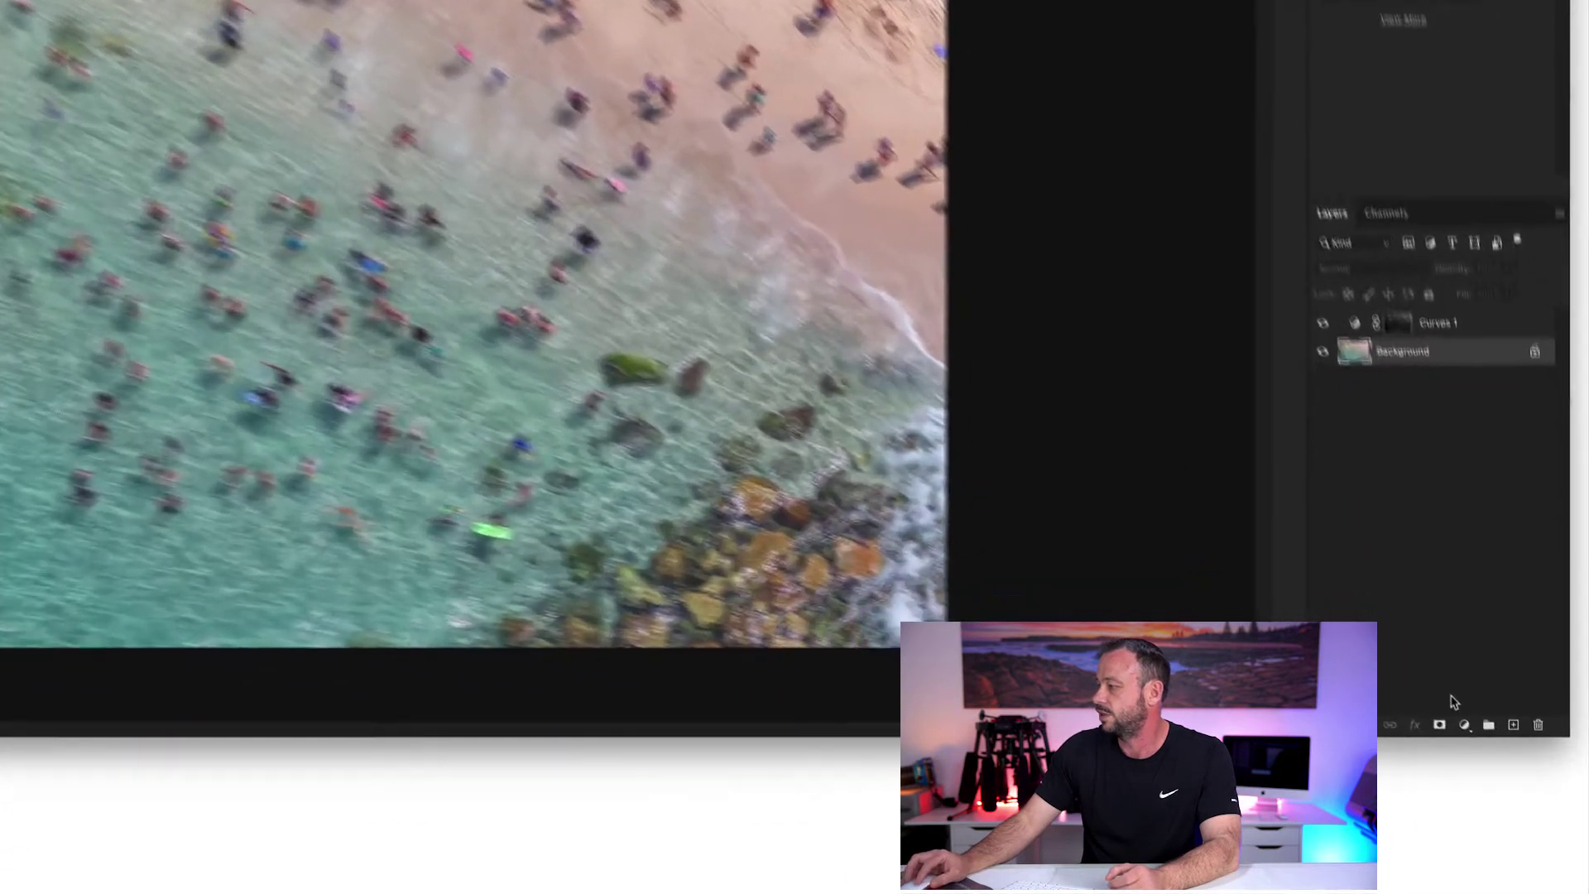
# Add two Hue/Saturation adjustment layers from the Layers panel.
pyautogui.click(1505, 778)
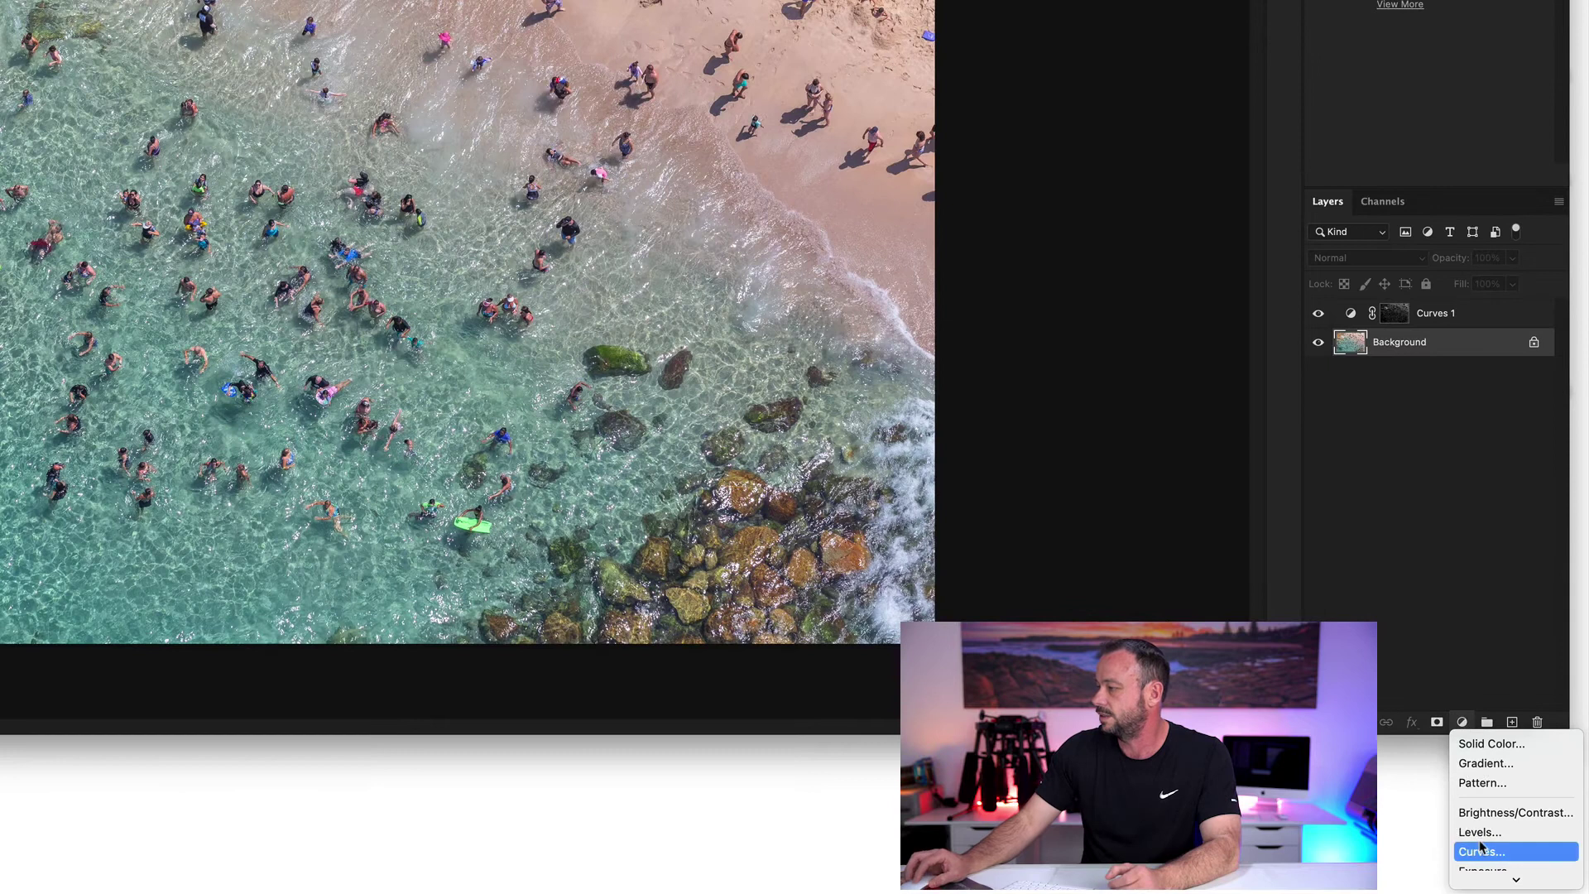
pyautogui.scroll(-3, 1481, 851)
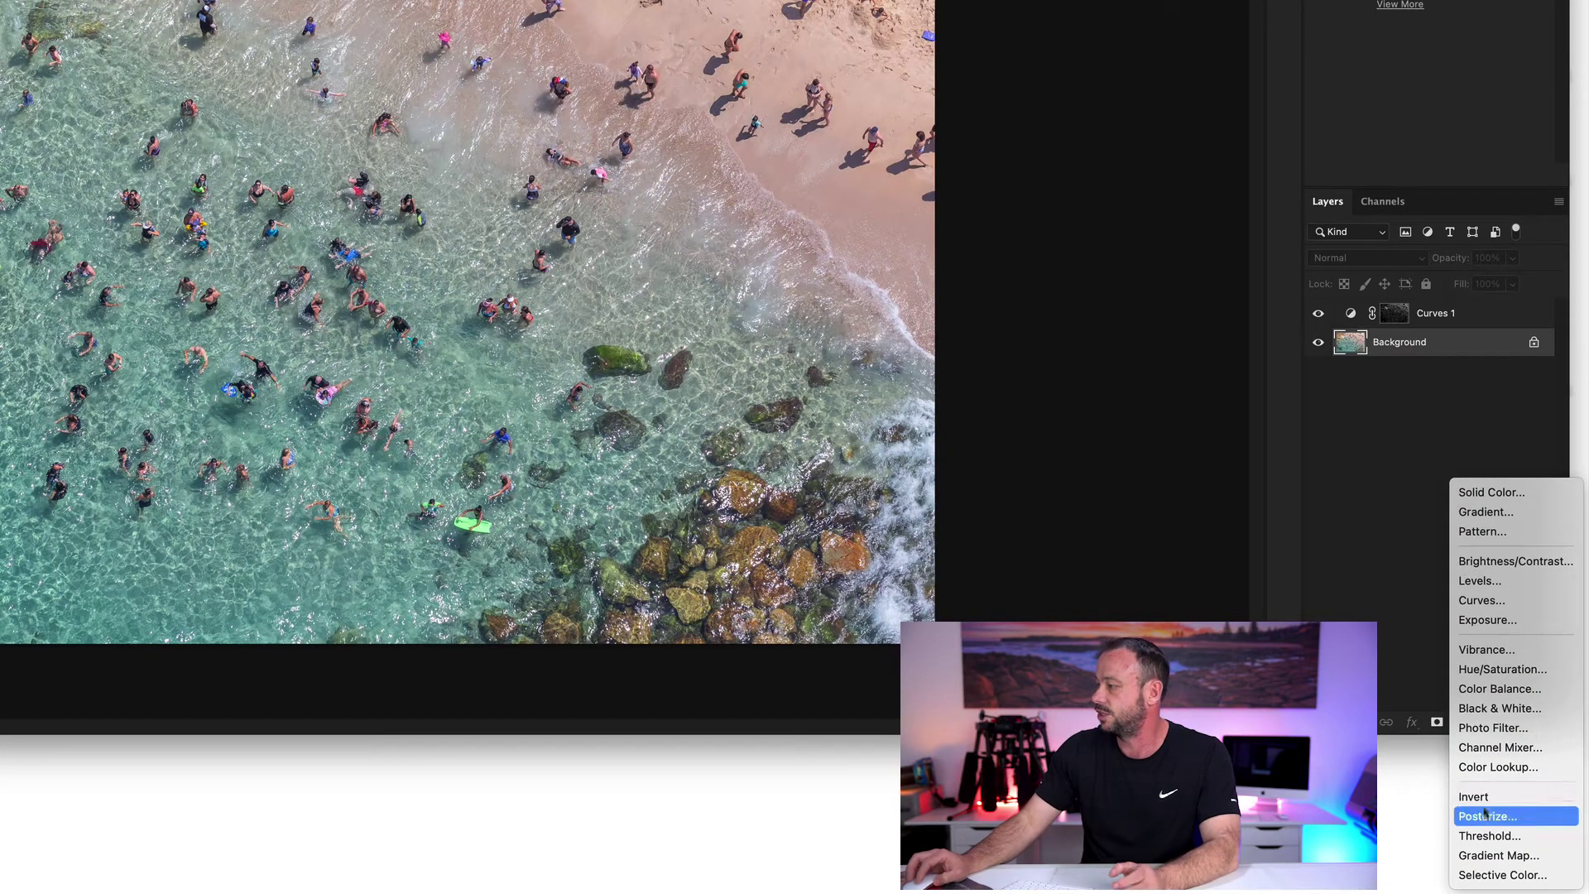
pyautogui.click(1498, 669)
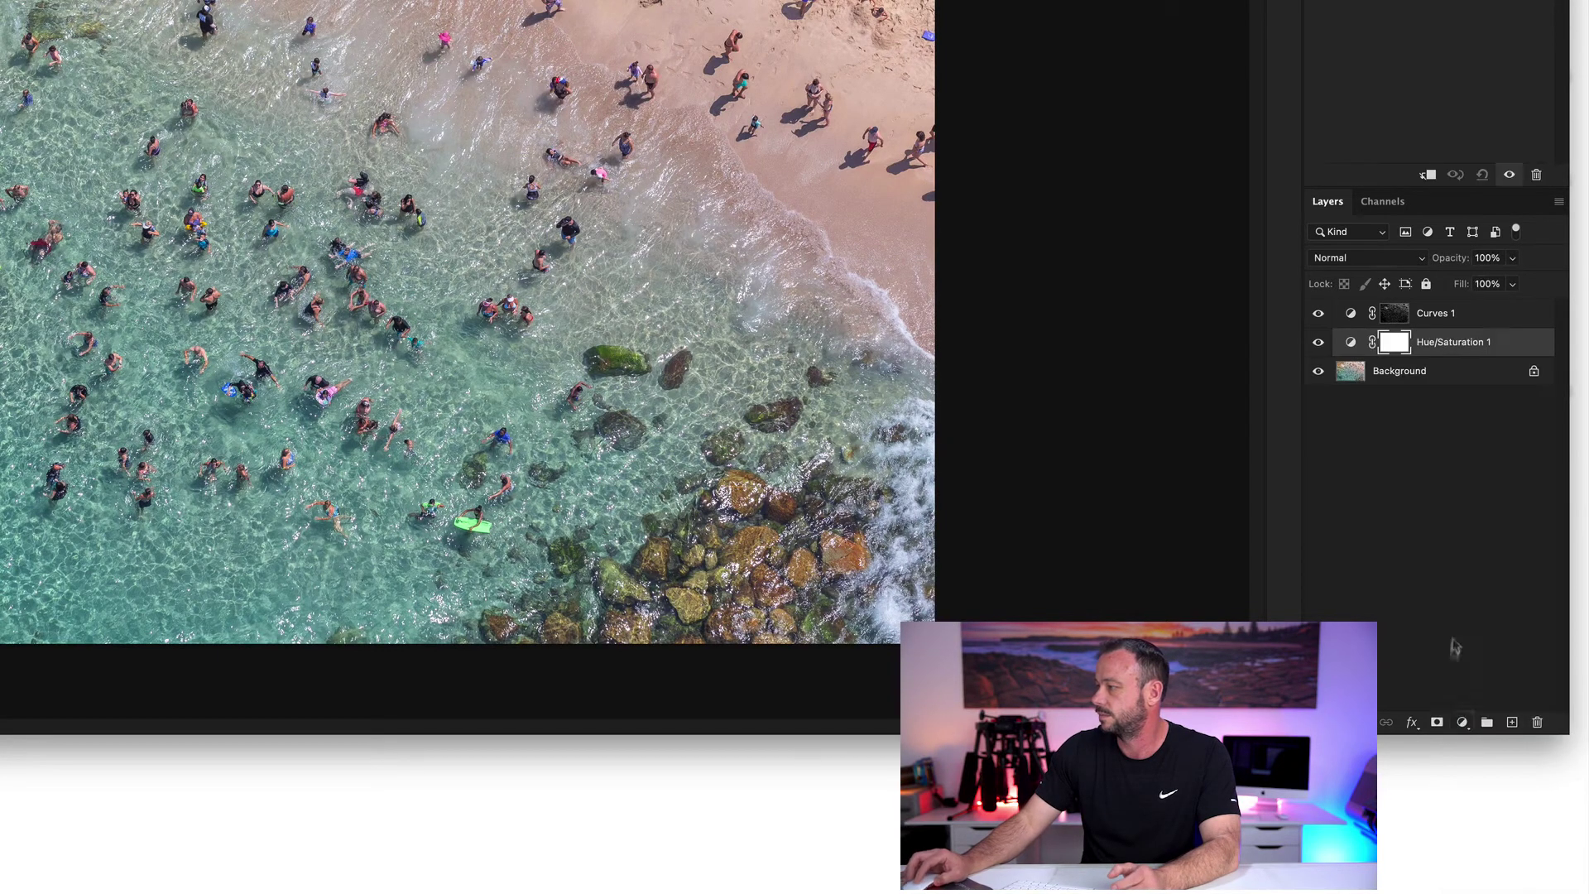
pyautogui.click(1462, 722)
pyautogui.scroll(-3, 1489, 828)
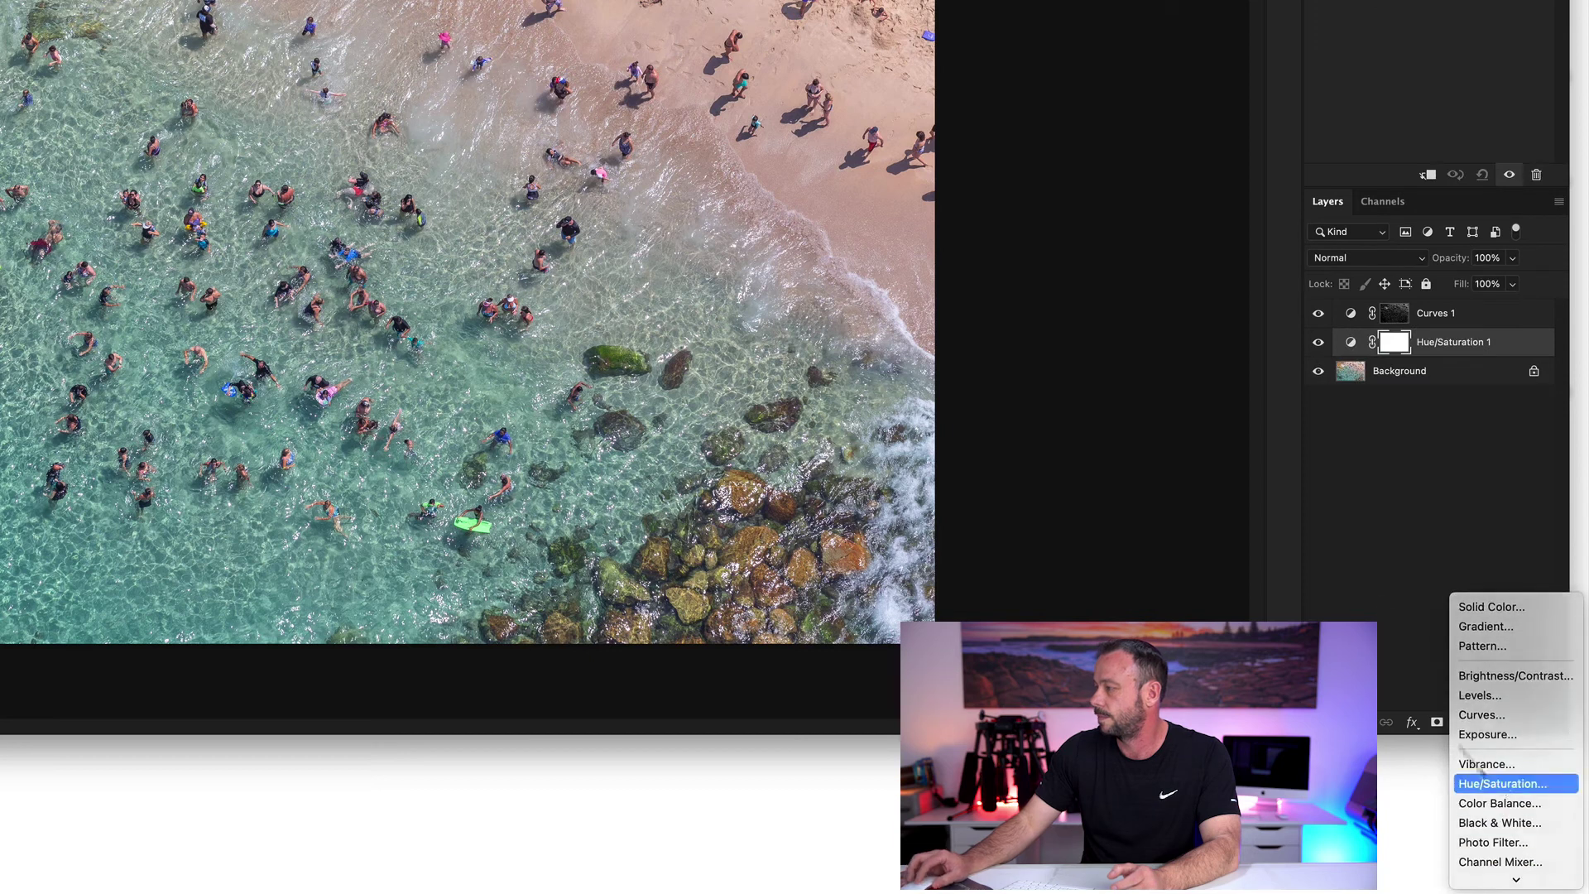
pyautogui.click(1502, 784)
# Blend Hue/Saturation 2 as Color Dodge and Hue/Saturation 1 as Color Burn.
pyautogui.click(1352, 344)
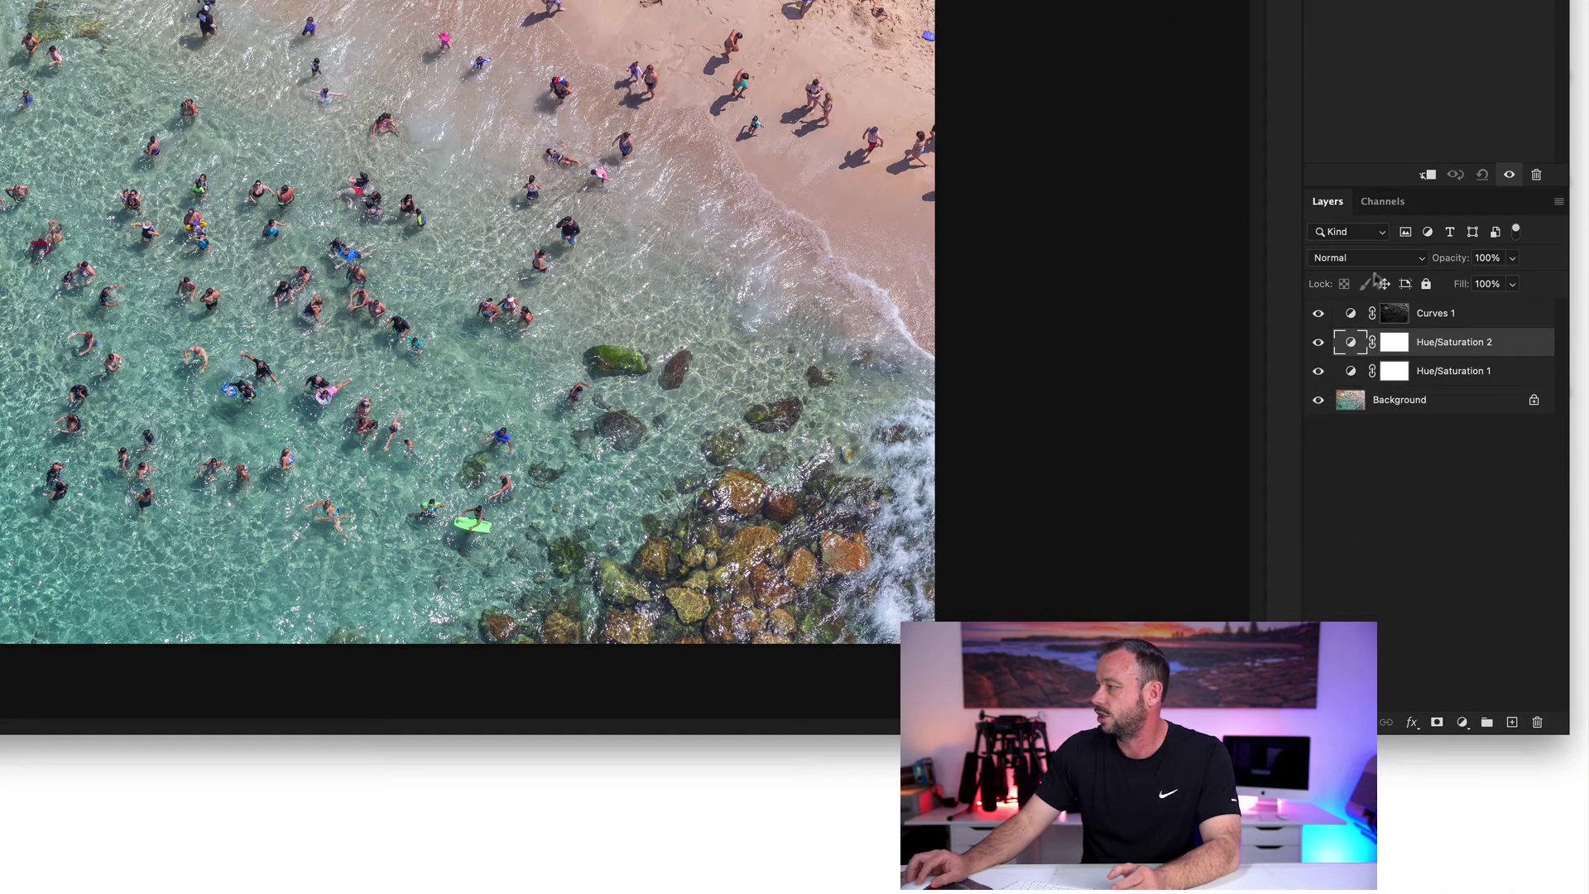
pyautogui.click(1391, 265)
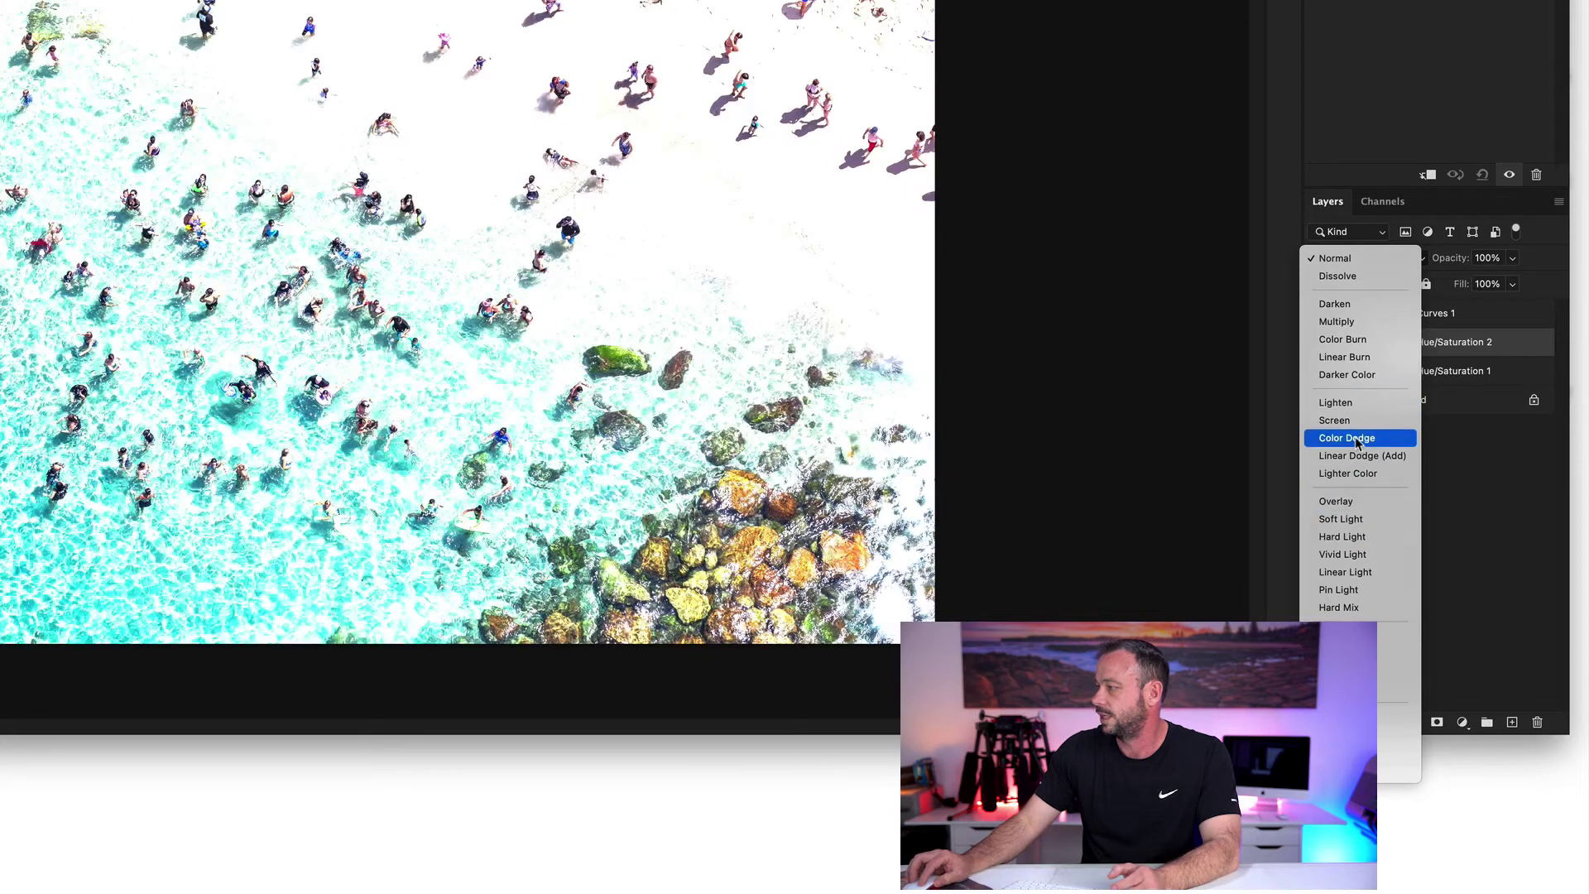
pyautogui.click(1356, 438)
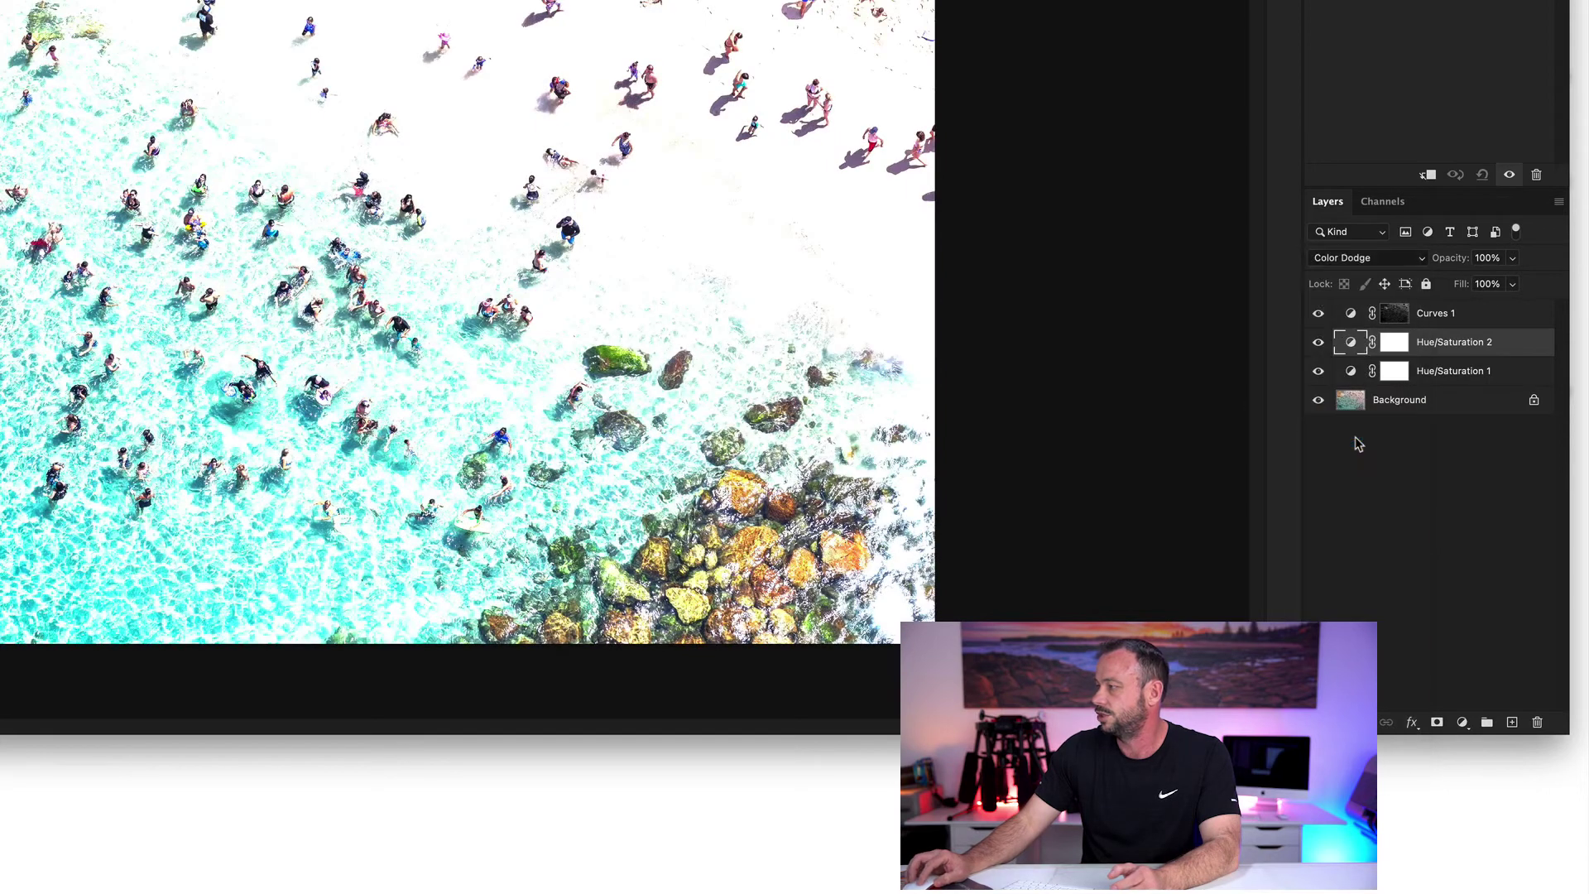
pyautogui.click(1351, 373)
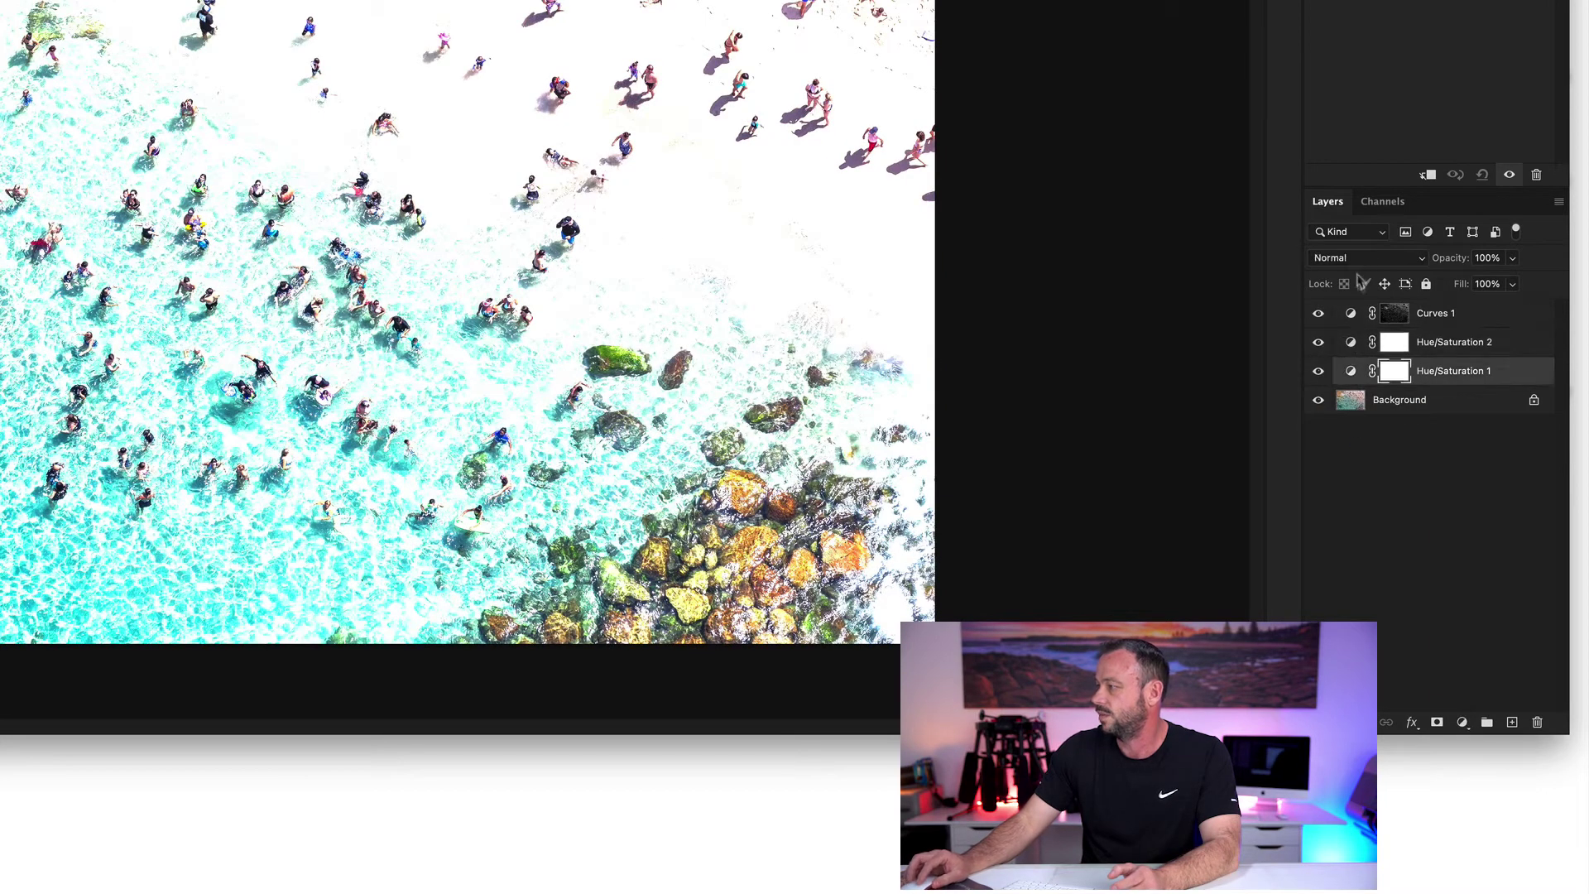
pyautogui.click(1359, 263)
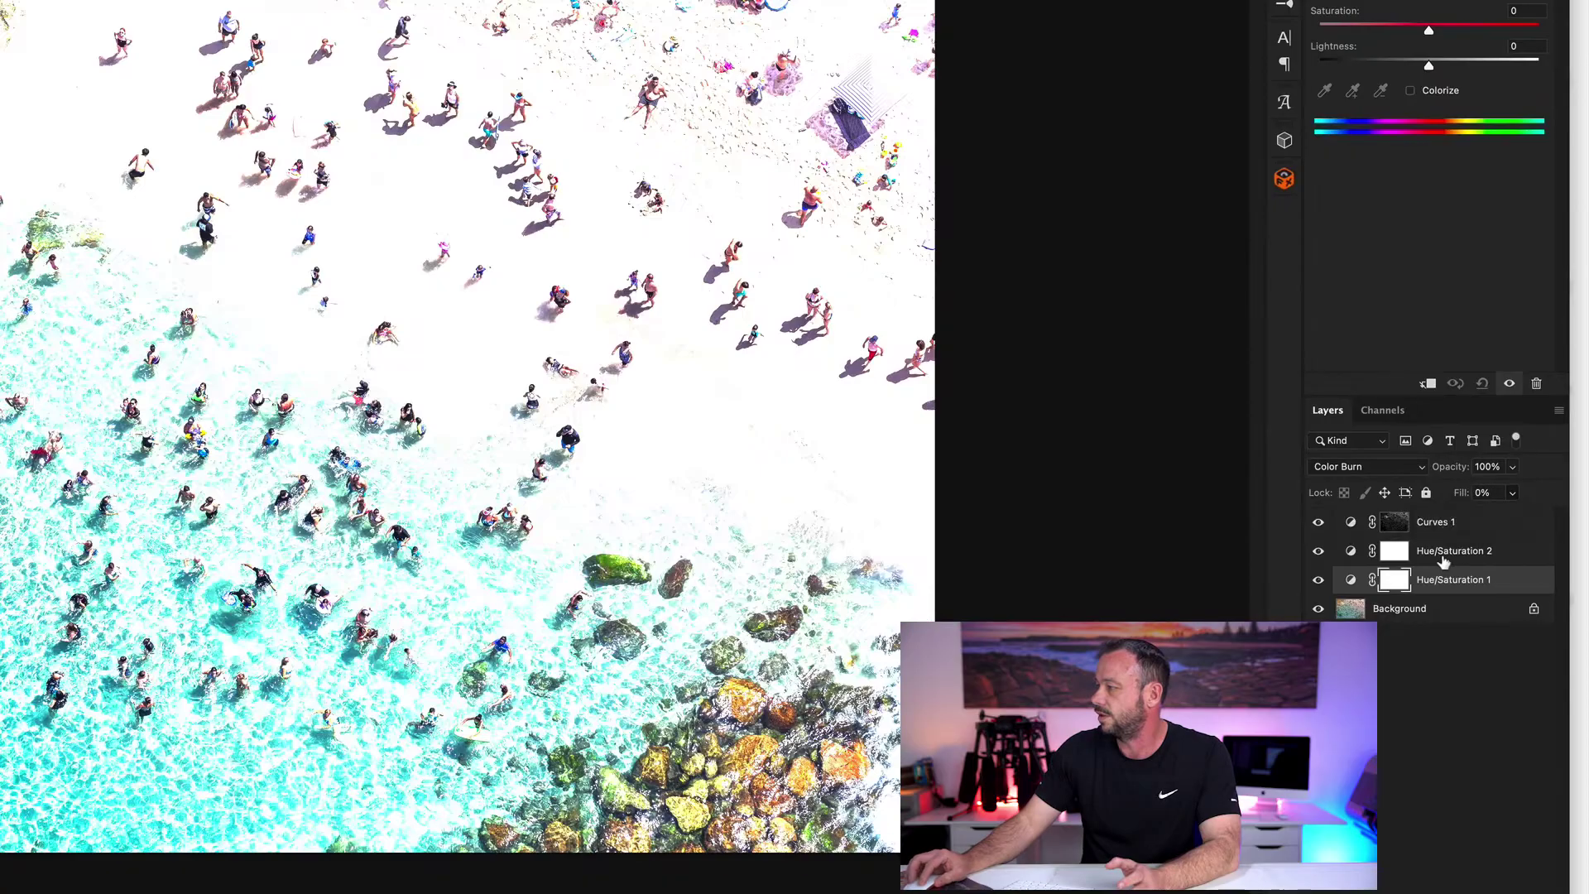
# Set the Color Burn layer Hue/Saturation 1's fill to about 7%, comparing before and after.
pyautogui.click(1512, 493)
pyautogui.moveTo(1516, 515); pyautogui.dragTo(1417, 520)
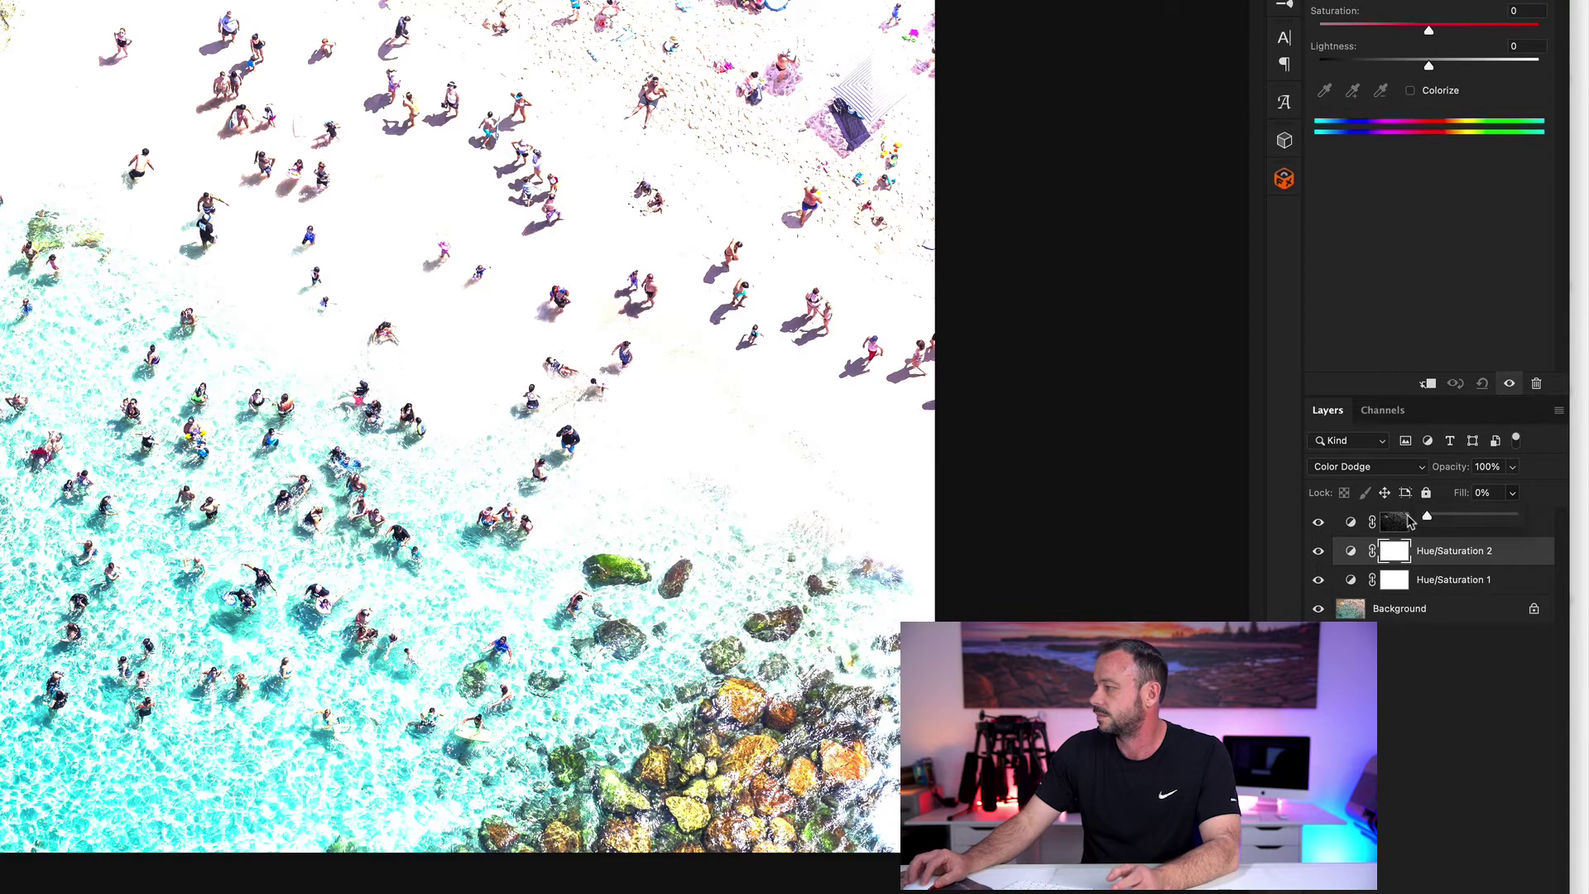
pyautogui.click(1366, 587)
pyautogui.click(1363, 580)
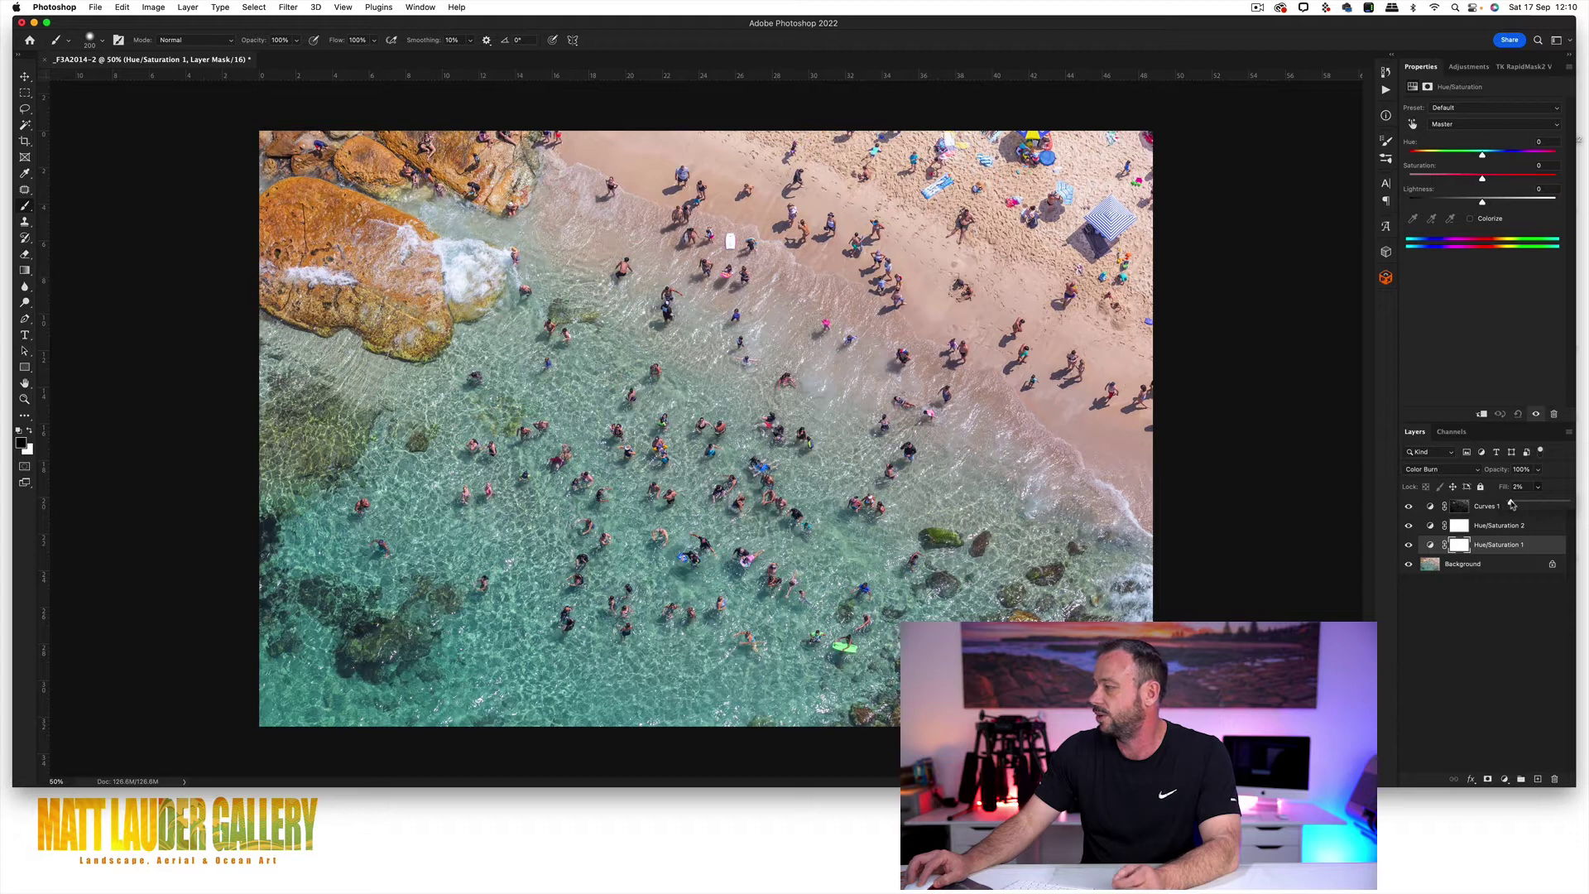
pyautogui.moveTo(1512, 504); pyautogui.dragTo(1514, 504)
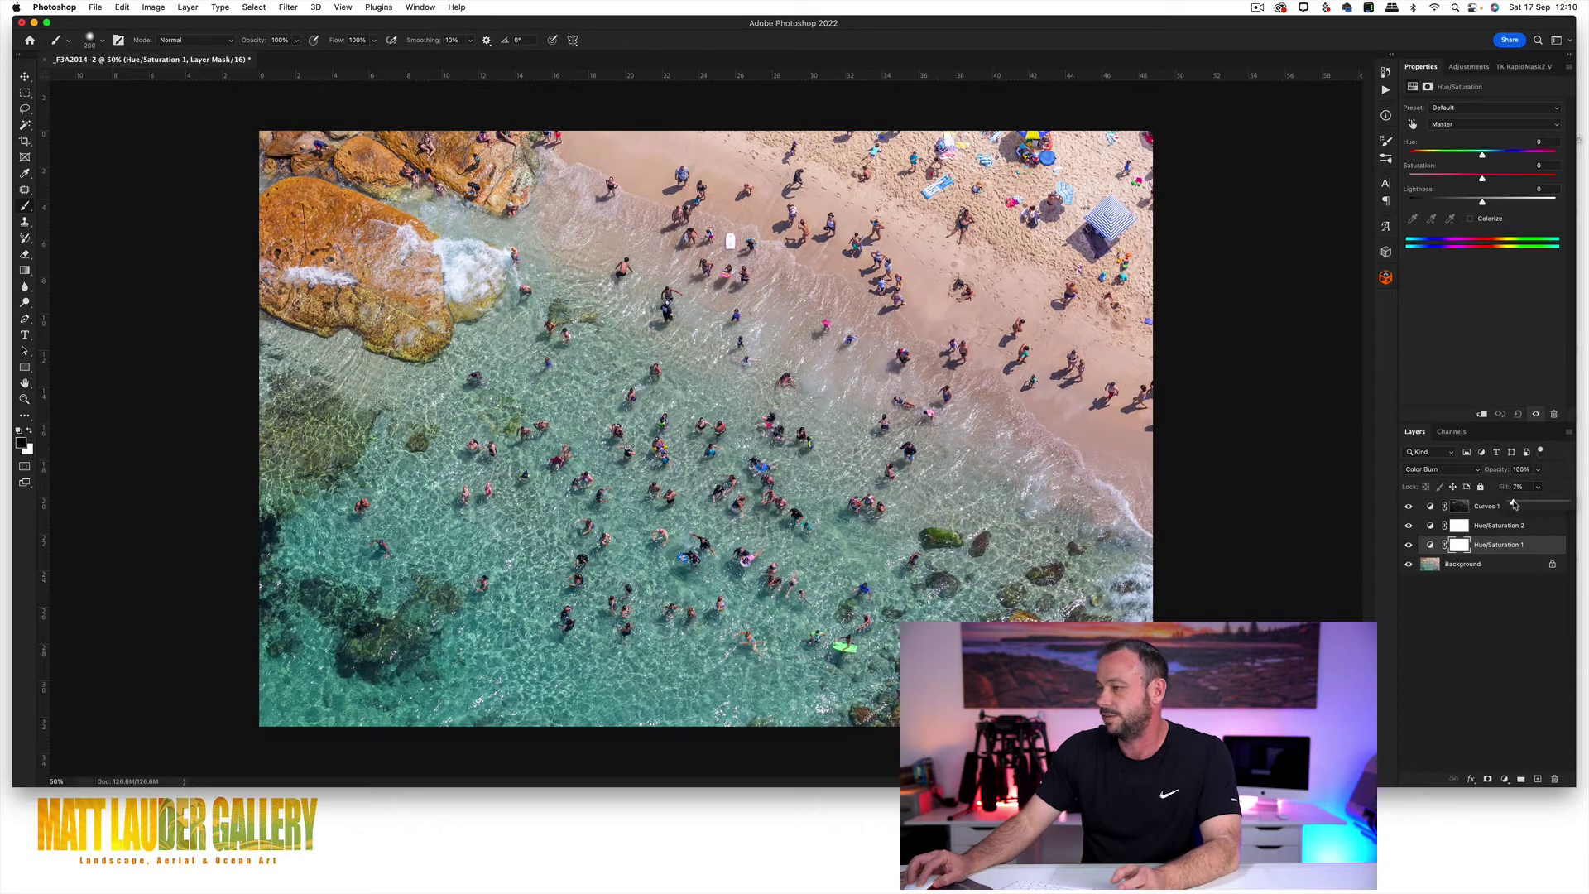
pyautogui.click(1407, 545)
pyautogui.click(1407, 544)
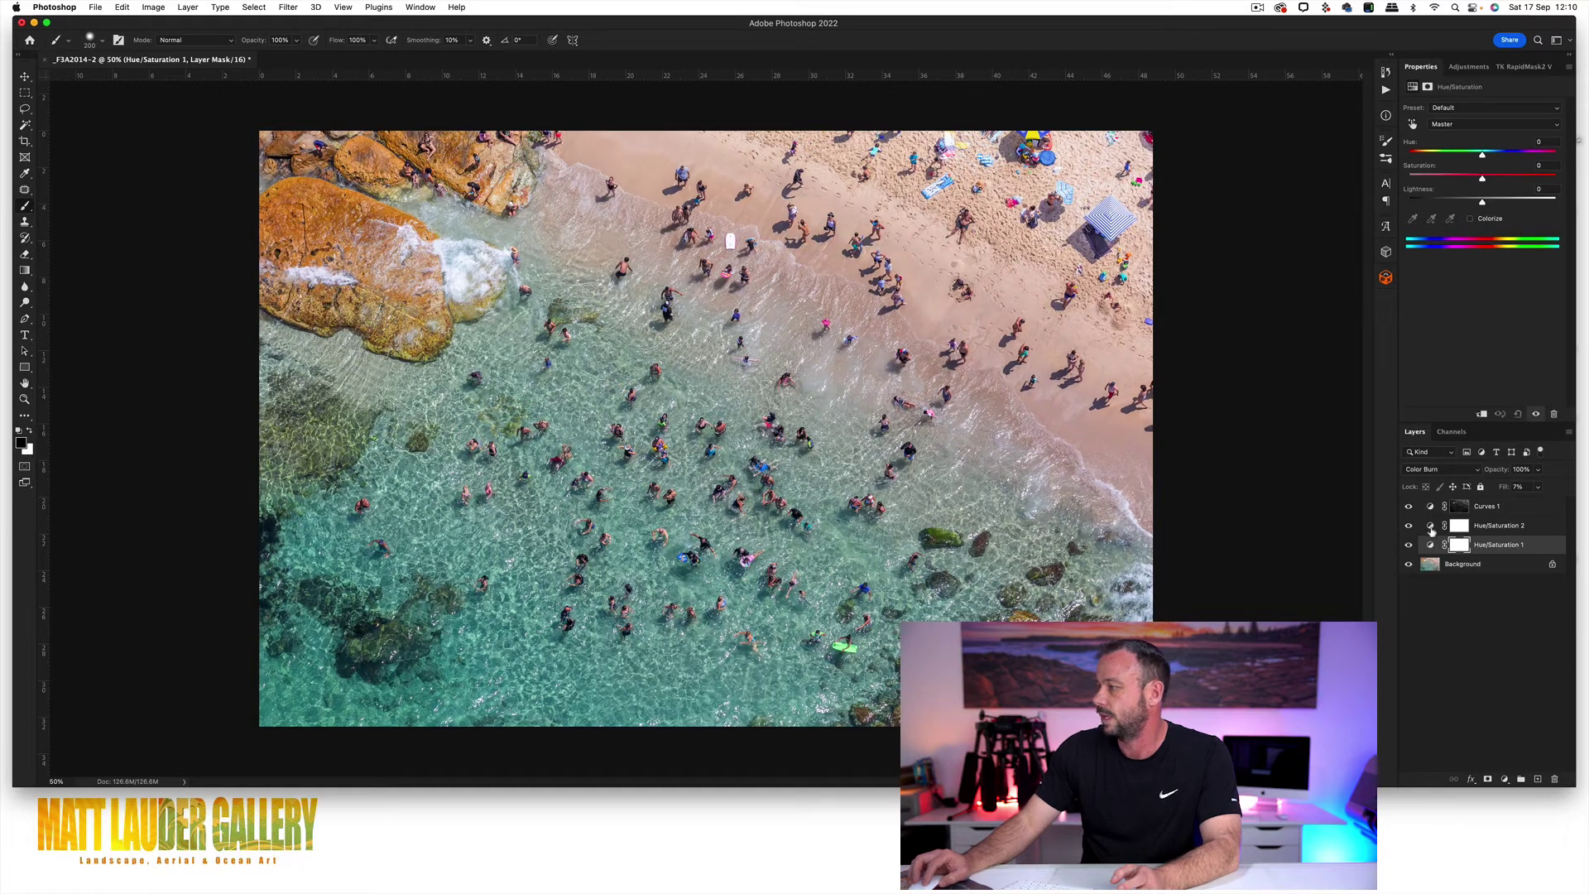
# Raise the Color Dodge layer Hue/Saturation 2's fill to 25% and compare with the original.
pyautogui.click(1431, 526)
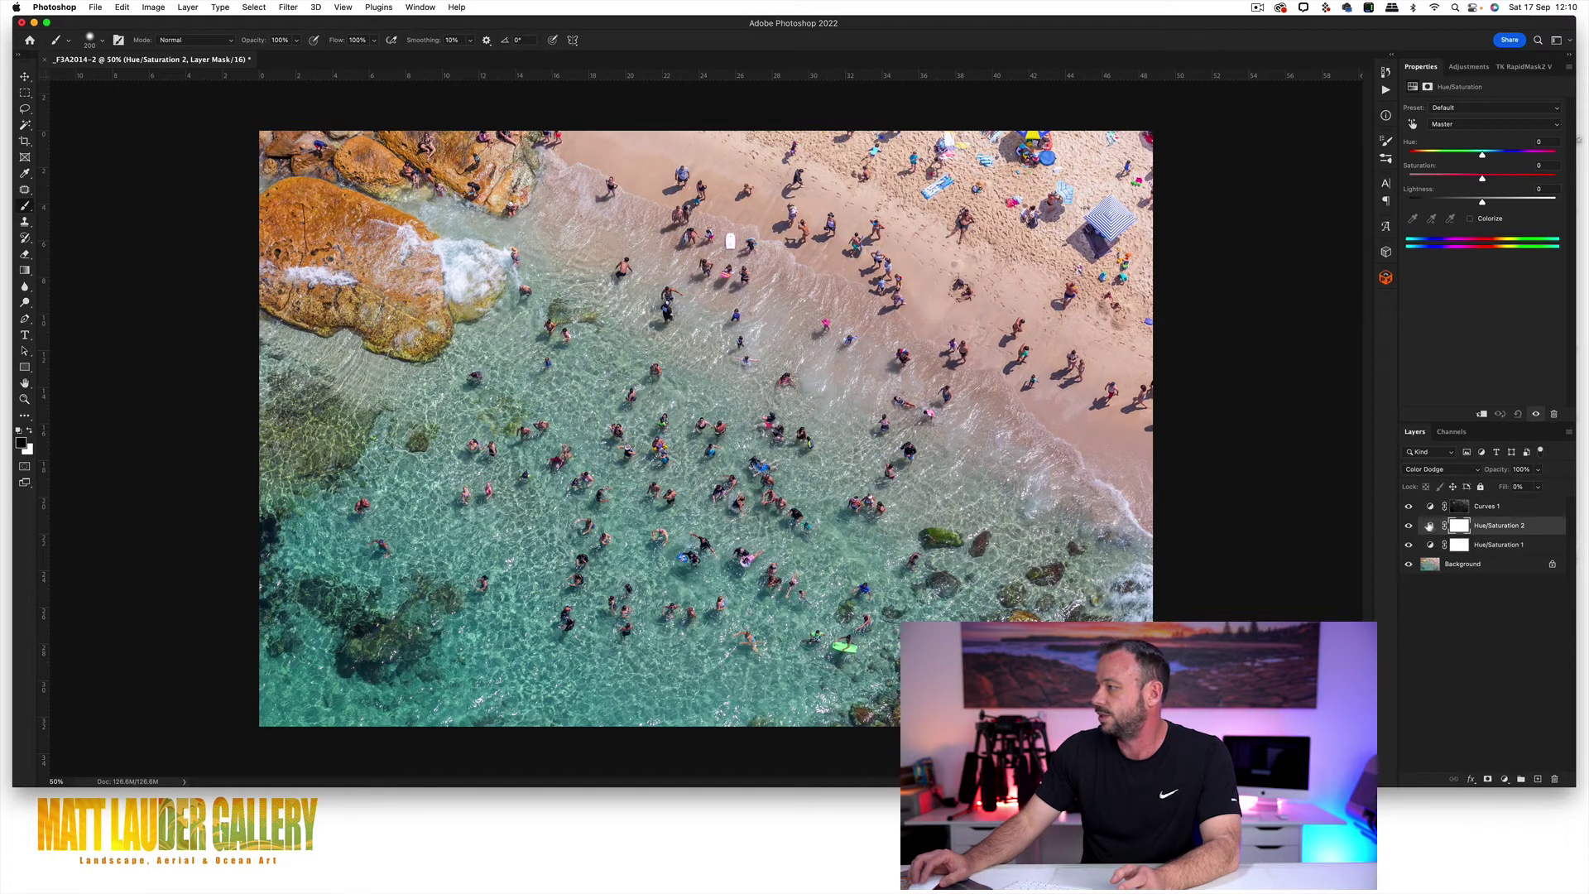
pyautogui.click(1538, 487)
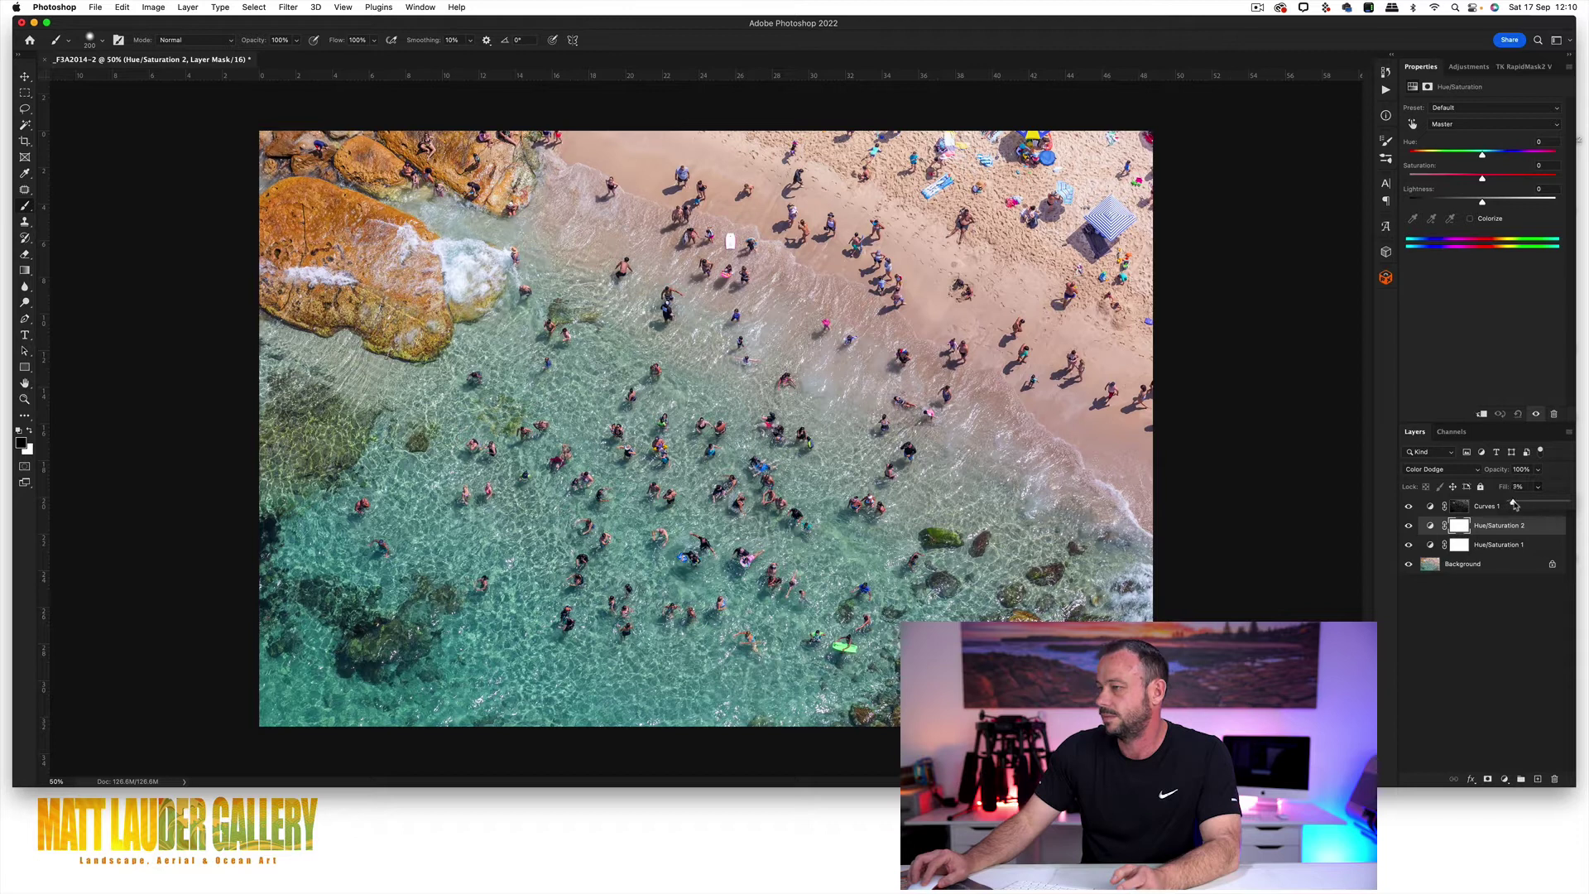
pyautogui.moveTo(1519, 506); pyautogui.dragTo(1523, 506)
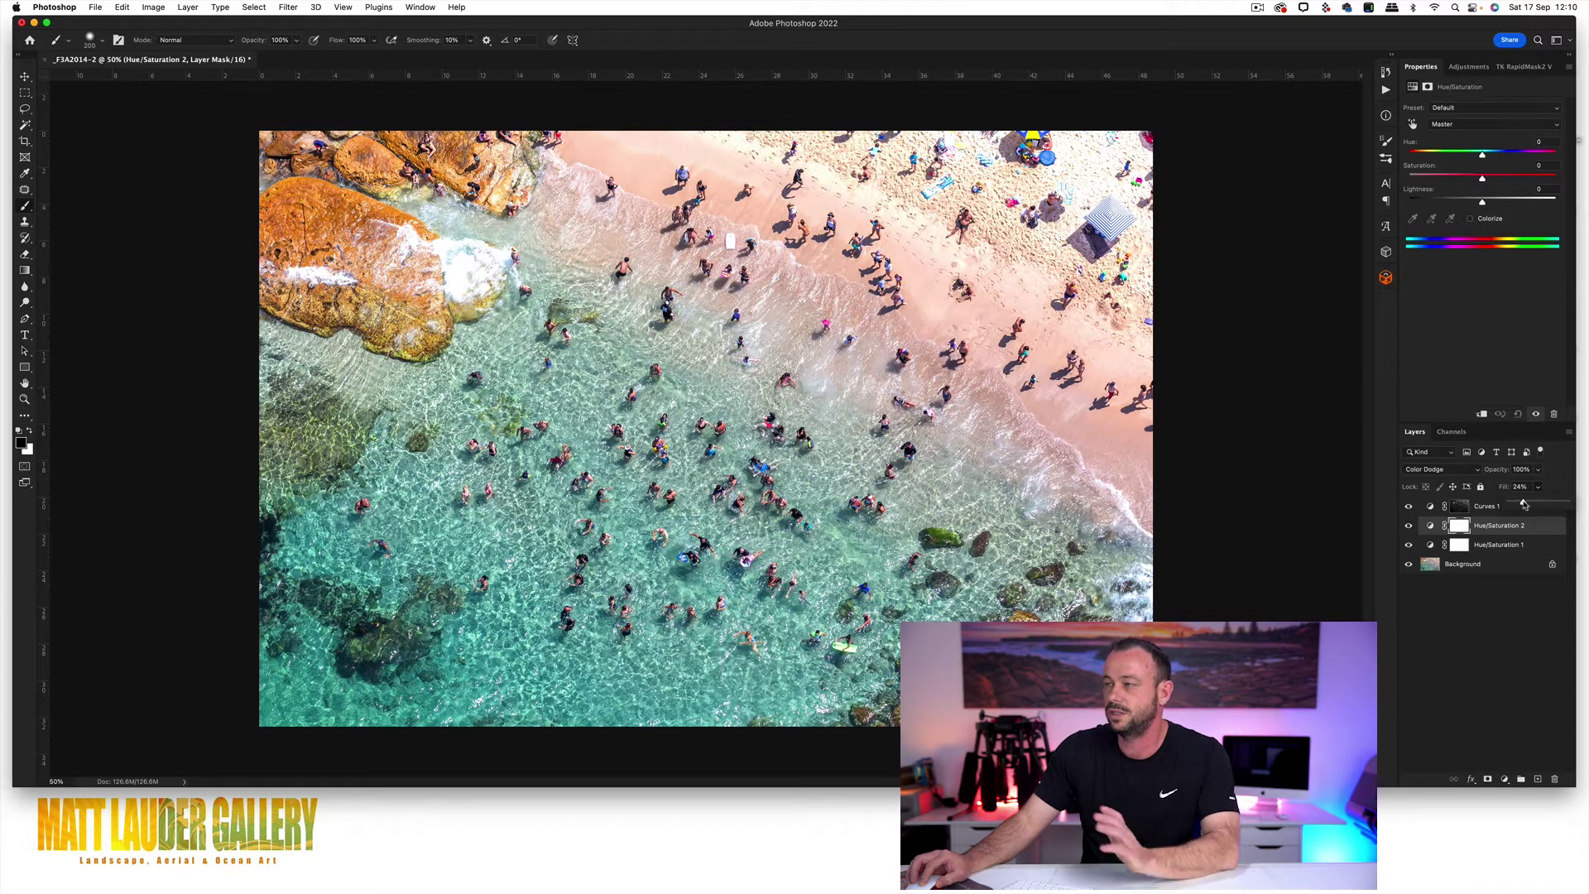
pyautogui.moveTo(1523, 505); pyautogui.dragTo(1524, 504)
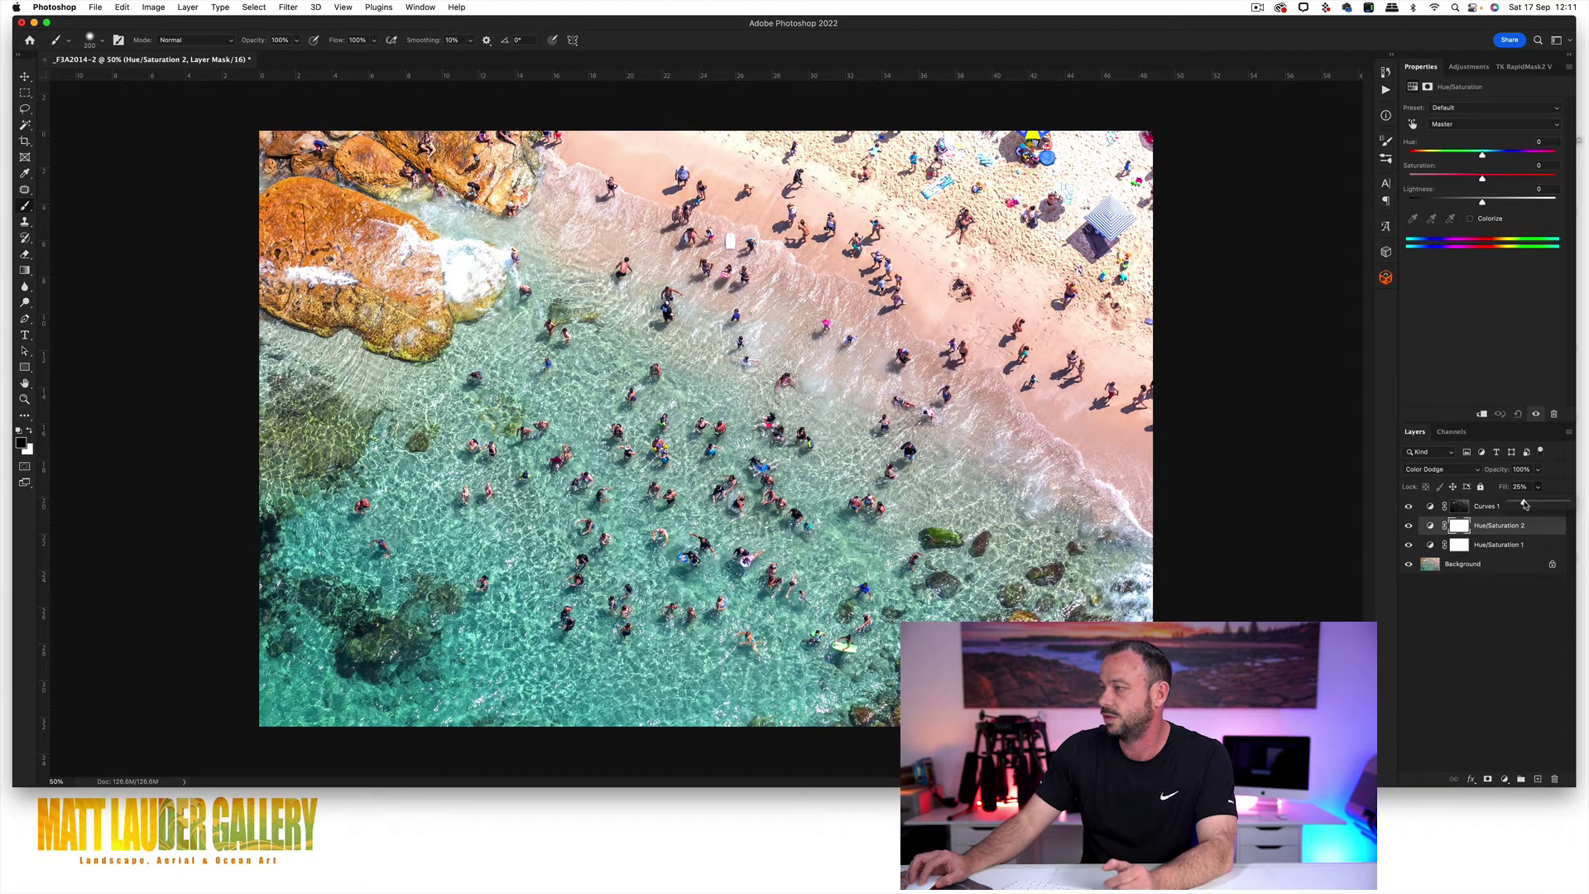
pyautogui.keyDown('alt'); pyautogui.click(1409, 565); pyautogui.keyUp('alt')
pyautogui.keyDown('alt'); pyautogui.click(1409, 565); pyautogui.keyUp('alt')
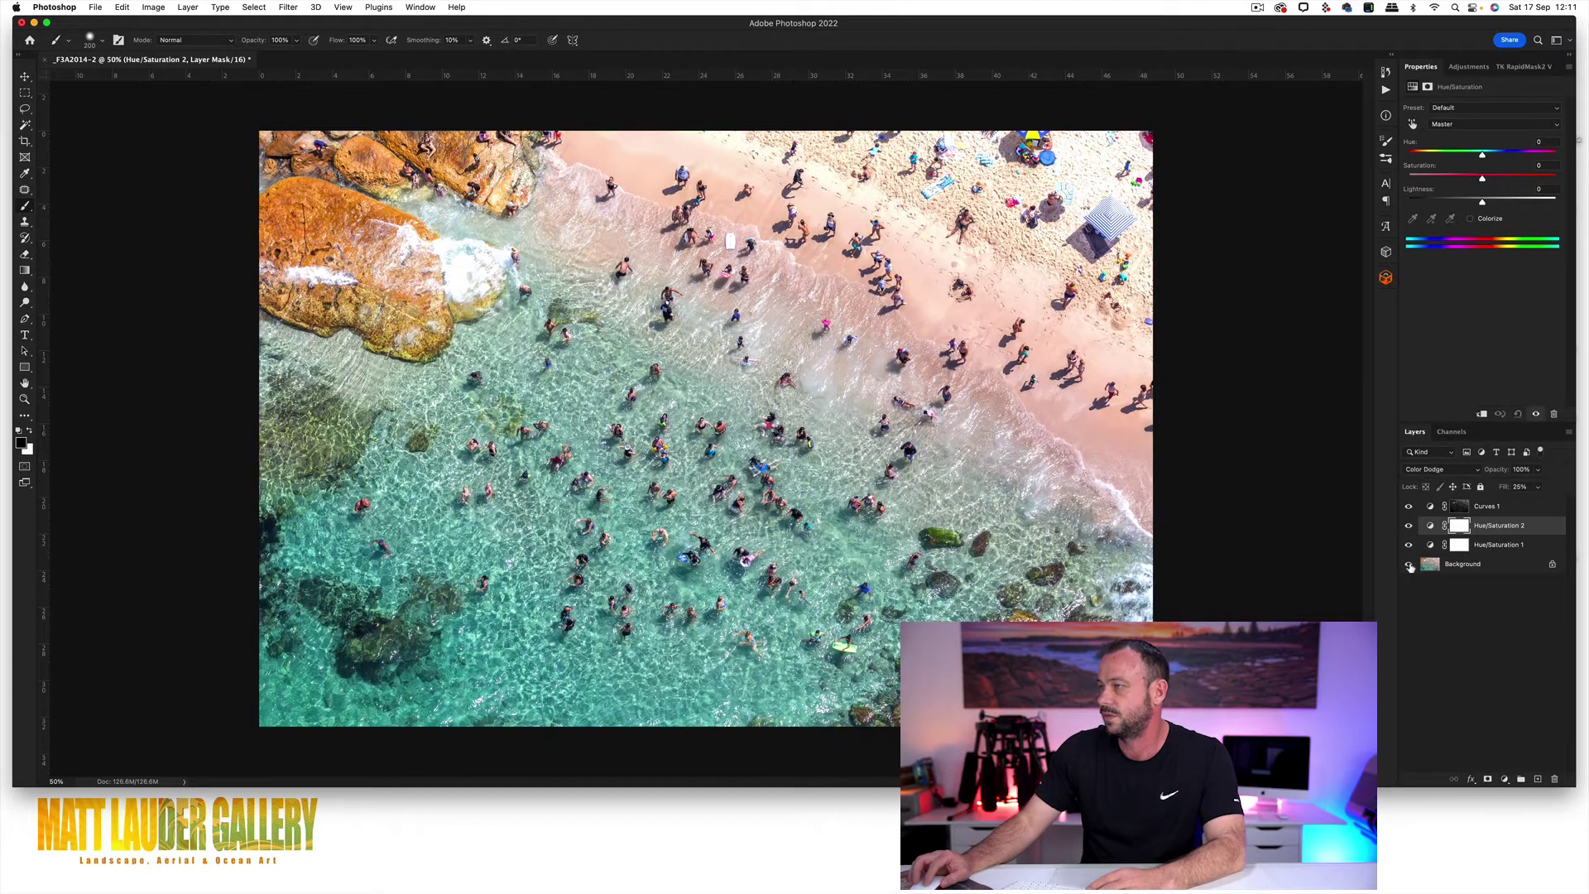
pyautogui.click(1459, 526)
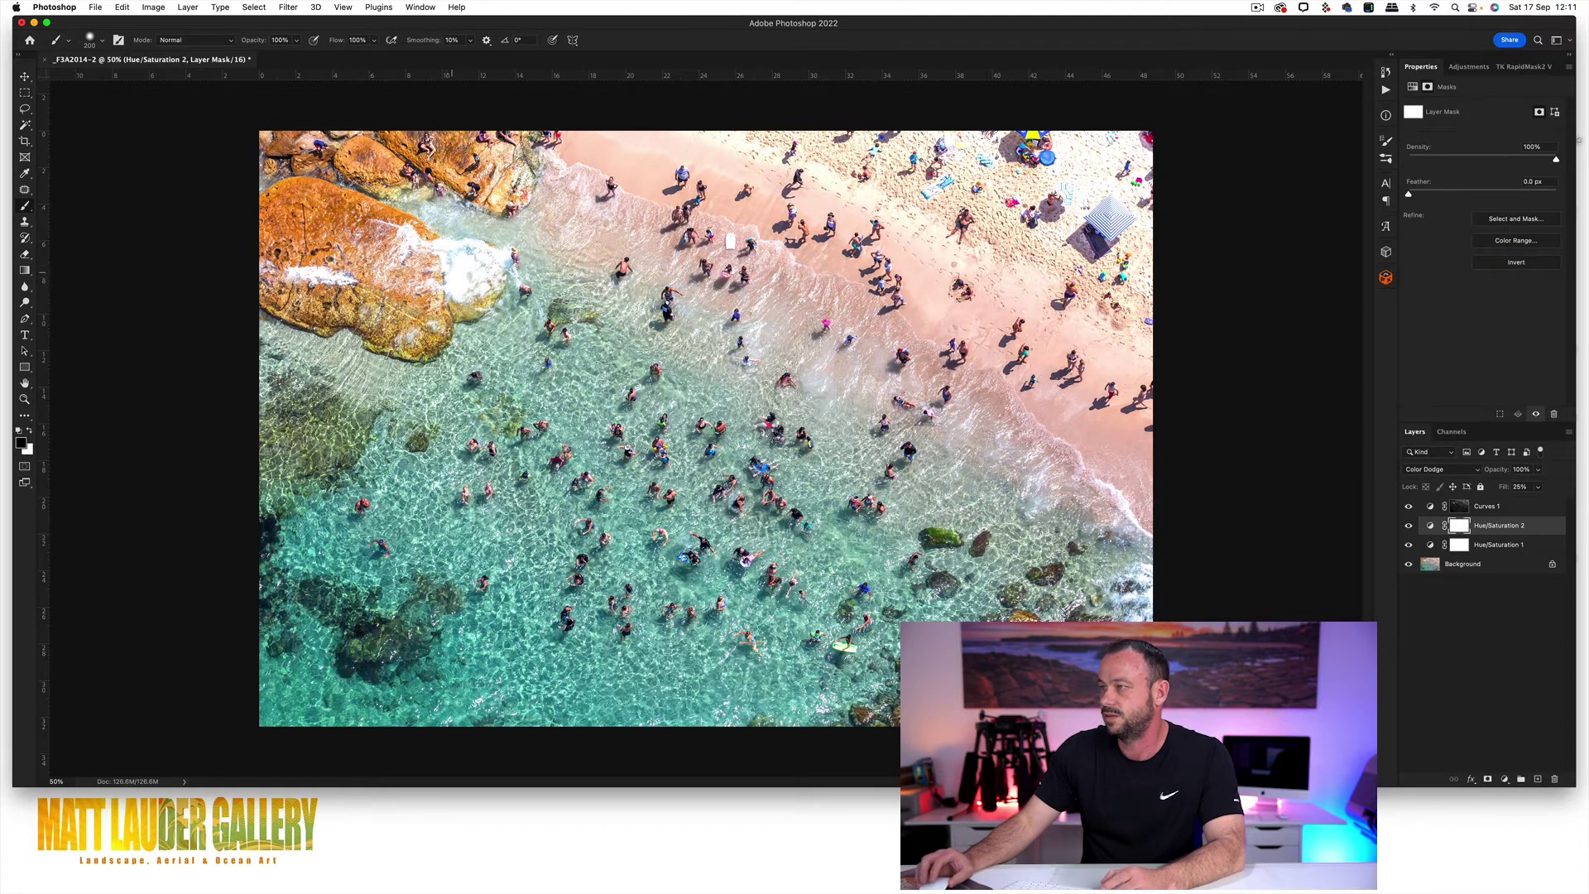
# Apply a RapidMask Lights 3 luminosity mask as Hue/Saturation 2's layer mask.
pyautogui.click(1520, 67)
pyautogui.click(1503, 126)
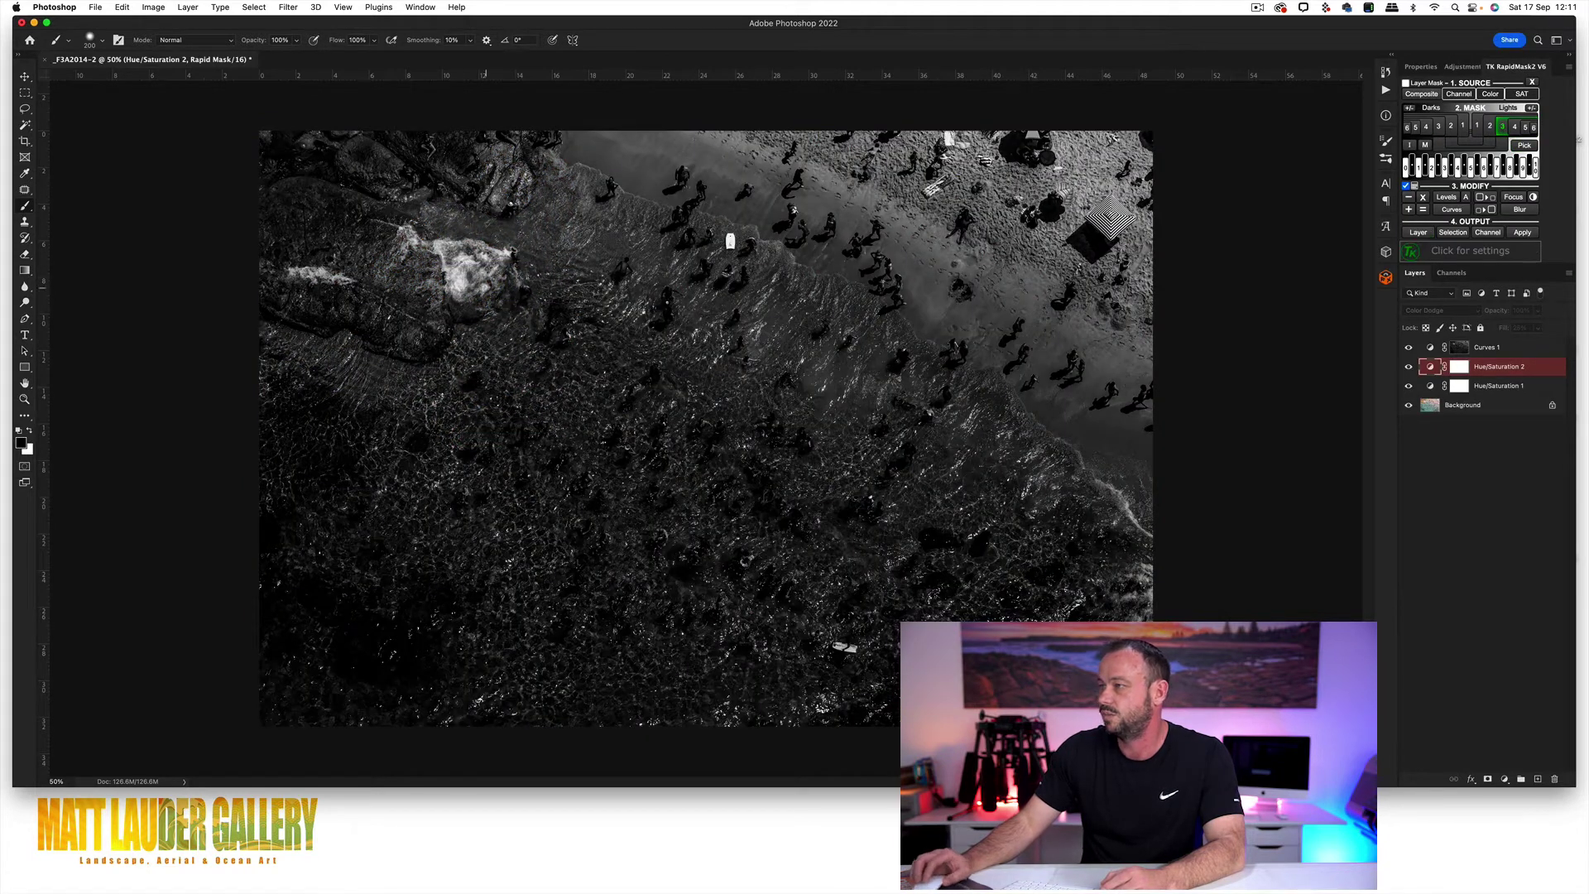
pyautogui.click(1491, 128)
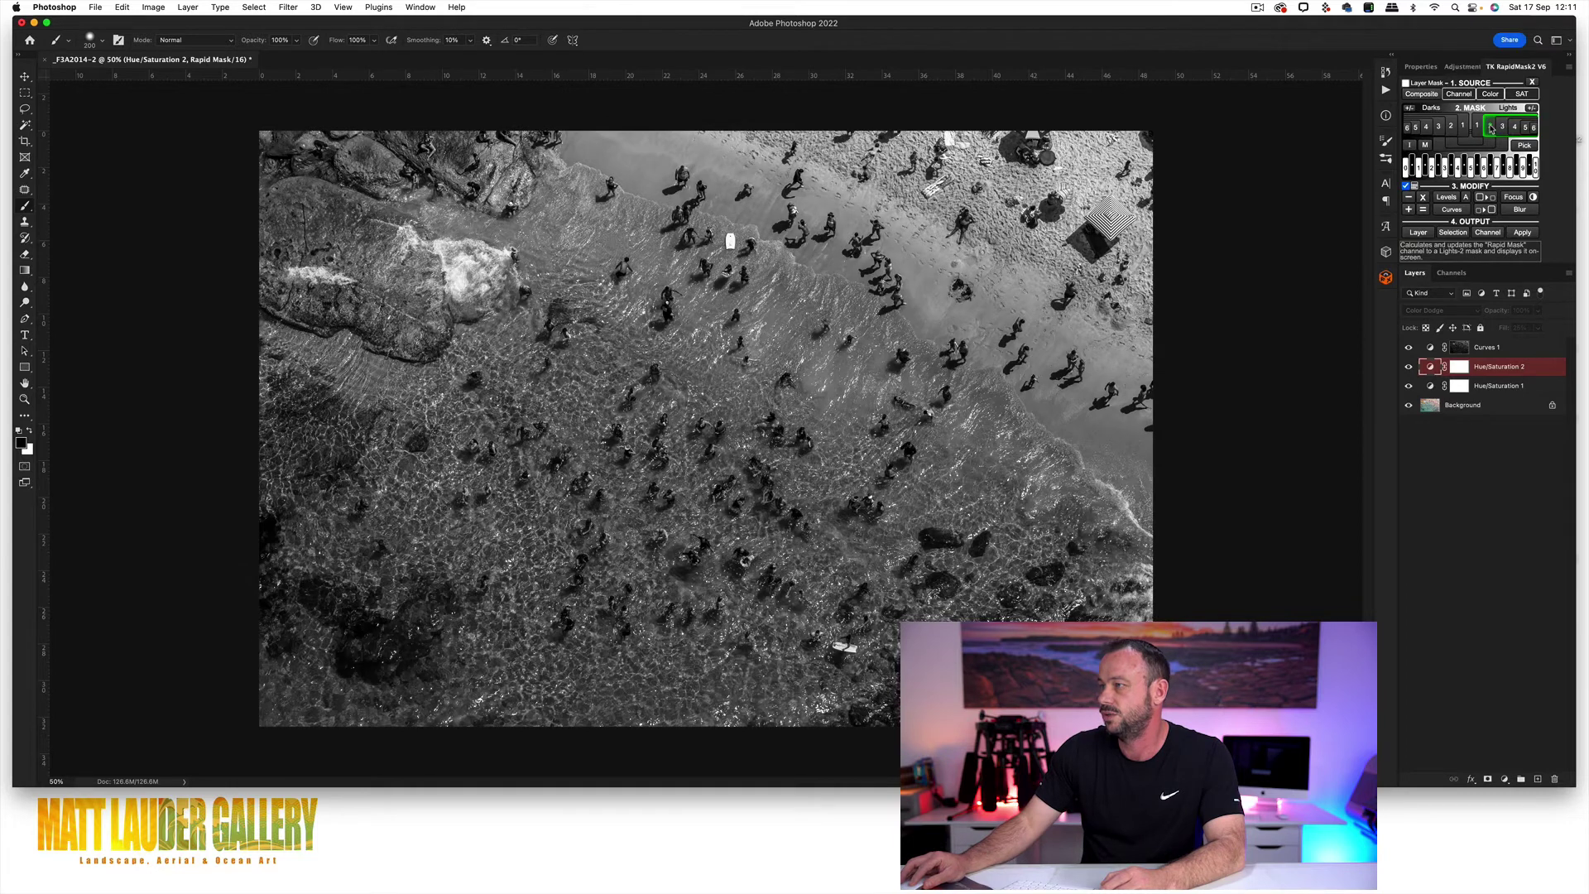
pyautogui.click(1502, 127)
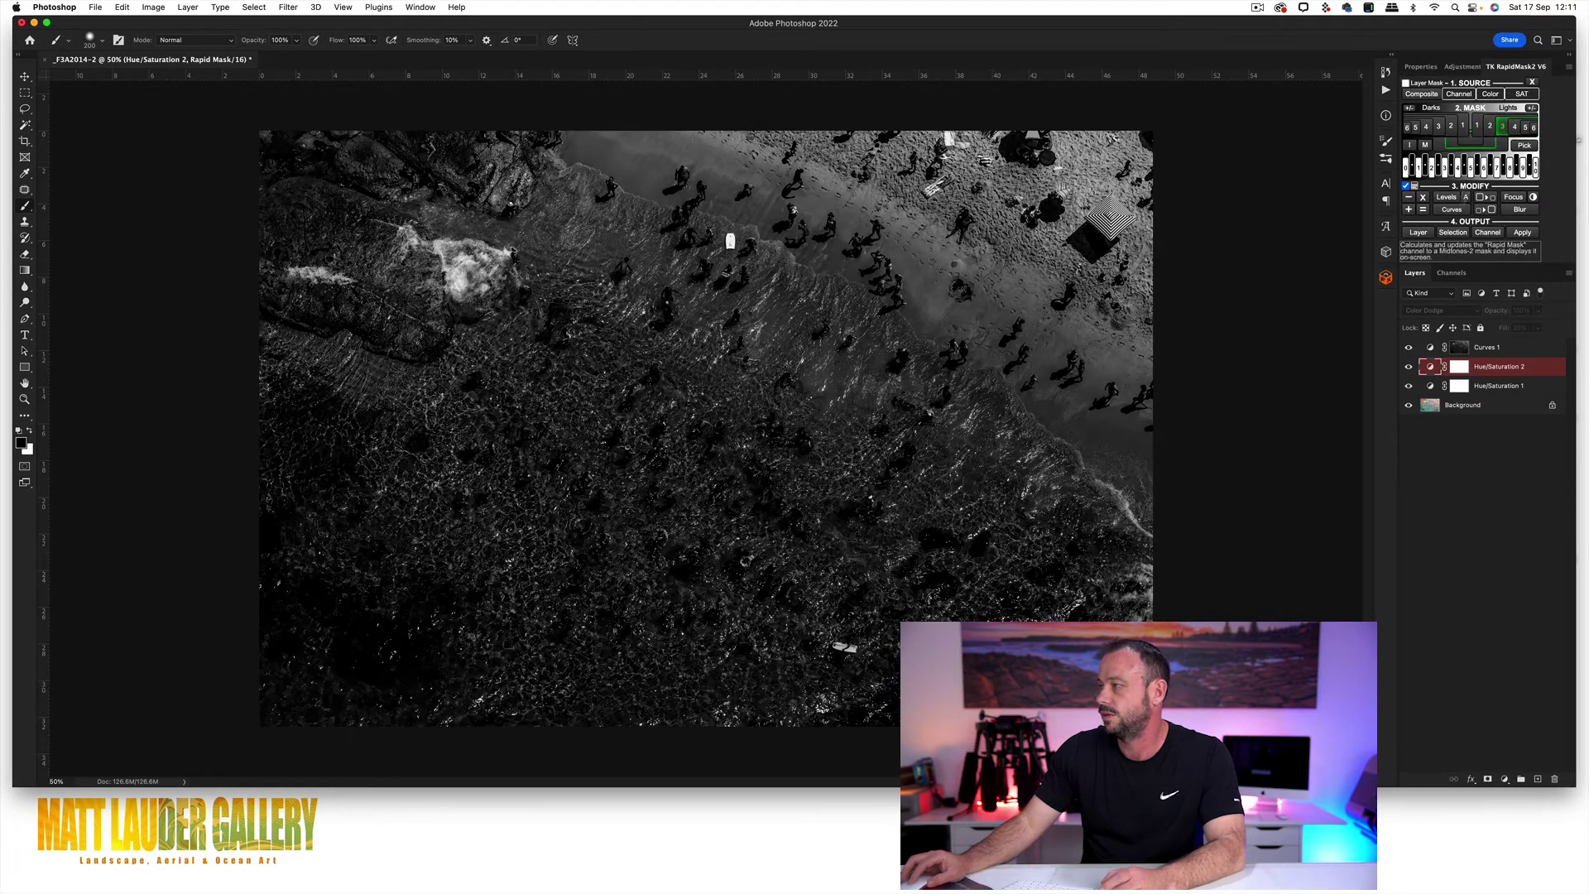
pyautogui.click(1523, 233)
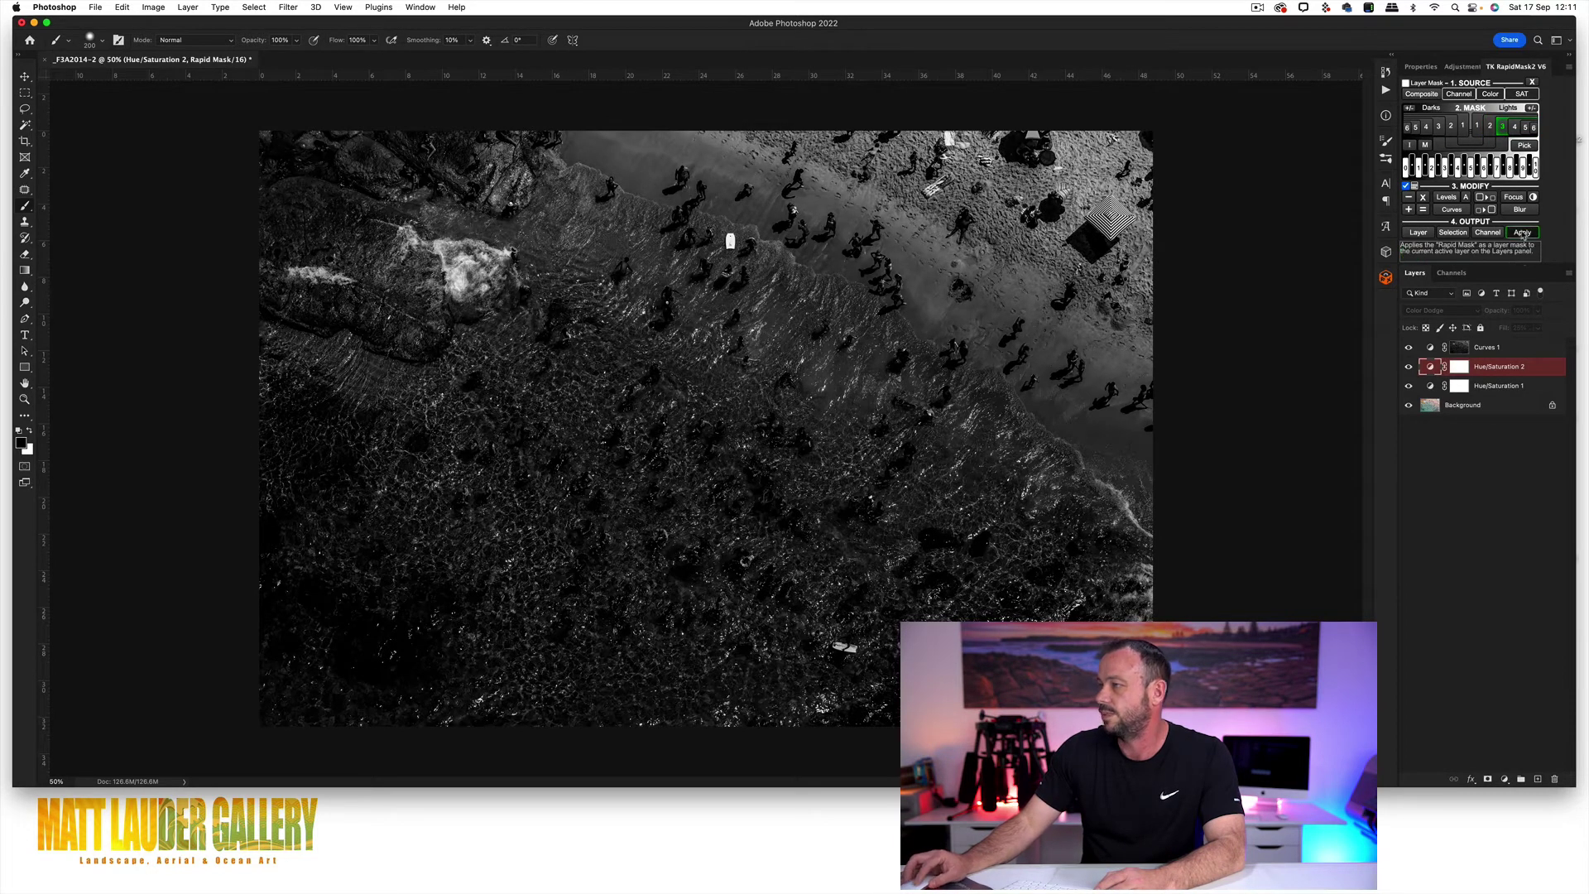
pyautogui.click(1460, 370)
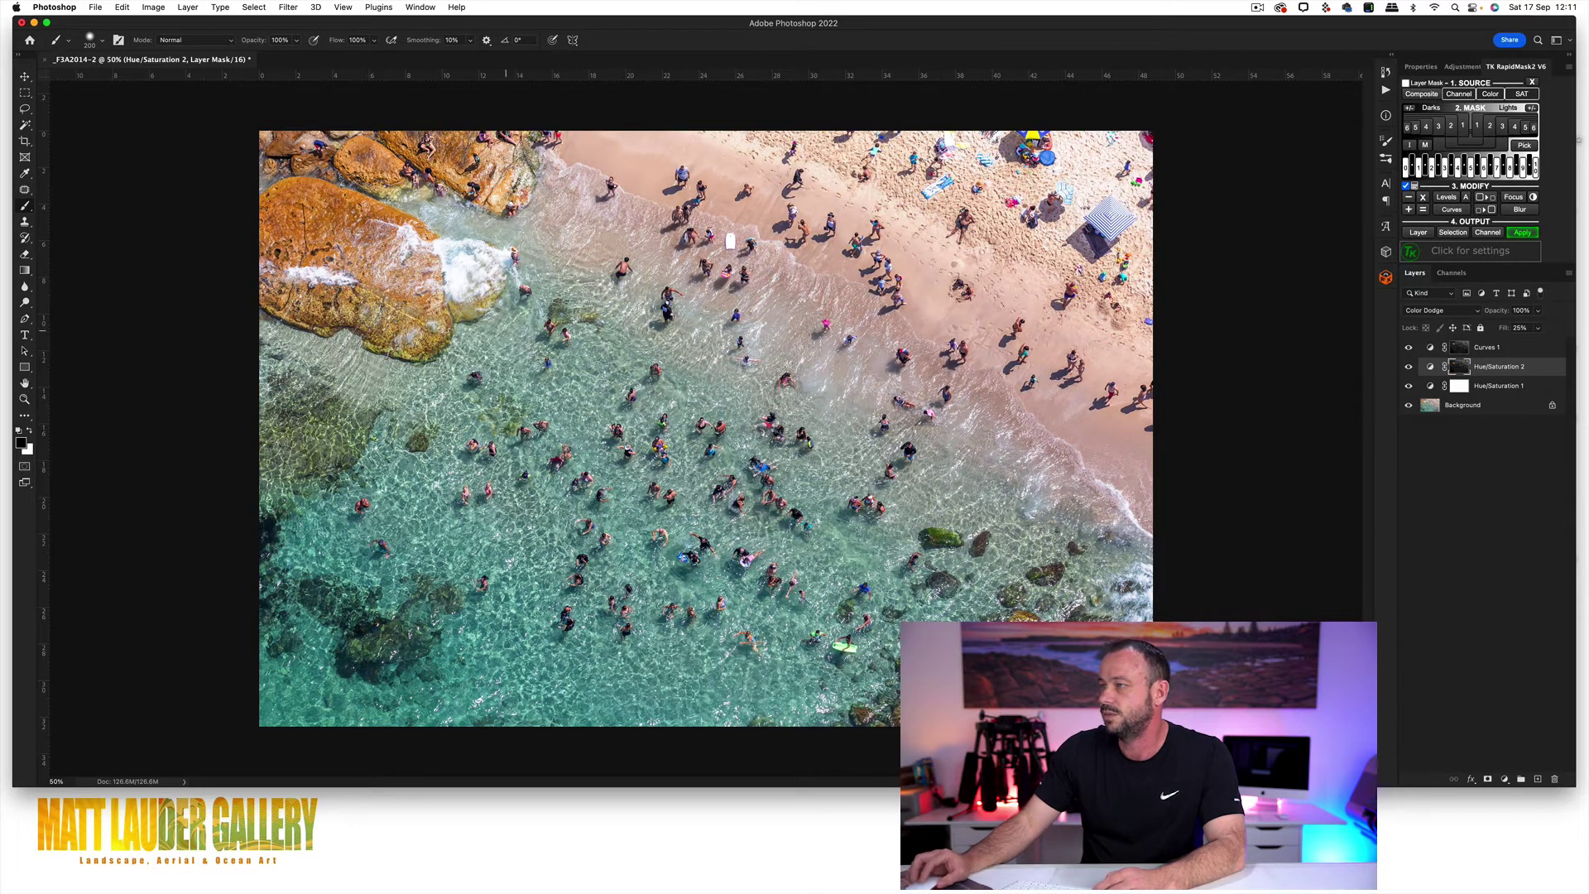
# Set the brush to 20% opacity and compare the Hue/Saturation 2 mask turned off and on.
pyautogui.press('2')
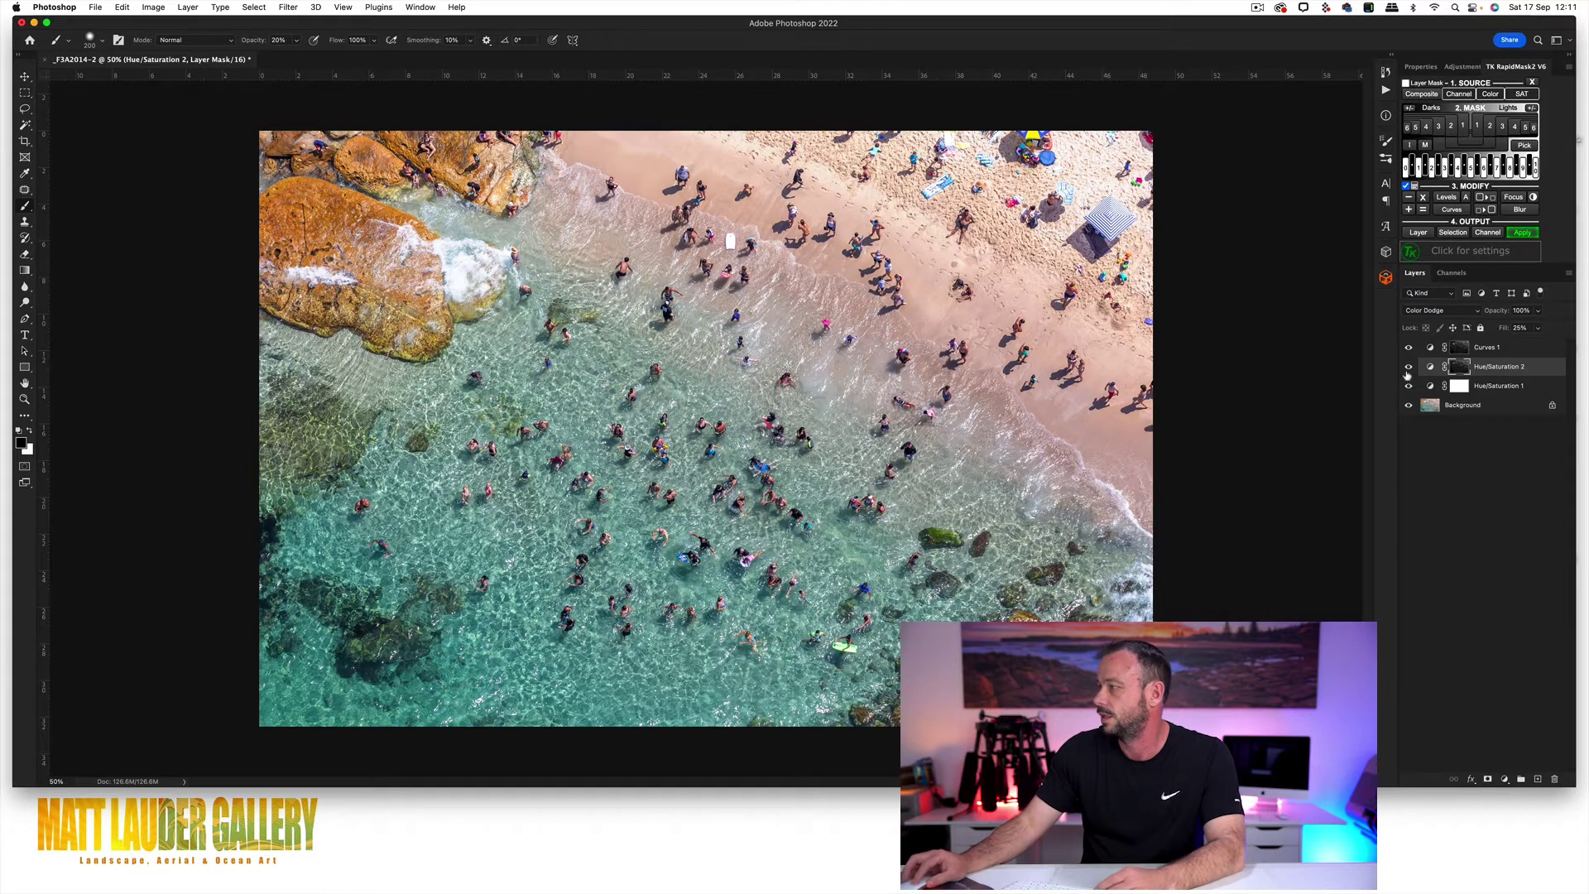
pyautogui.keyDown('shift'); pyautogui.click(1456, 368); pyautogui.keyUp('shift')
pyautogui.keyDown('shift'); pyautogui.click(1456, 367); pyautogui.keyUp('shift')
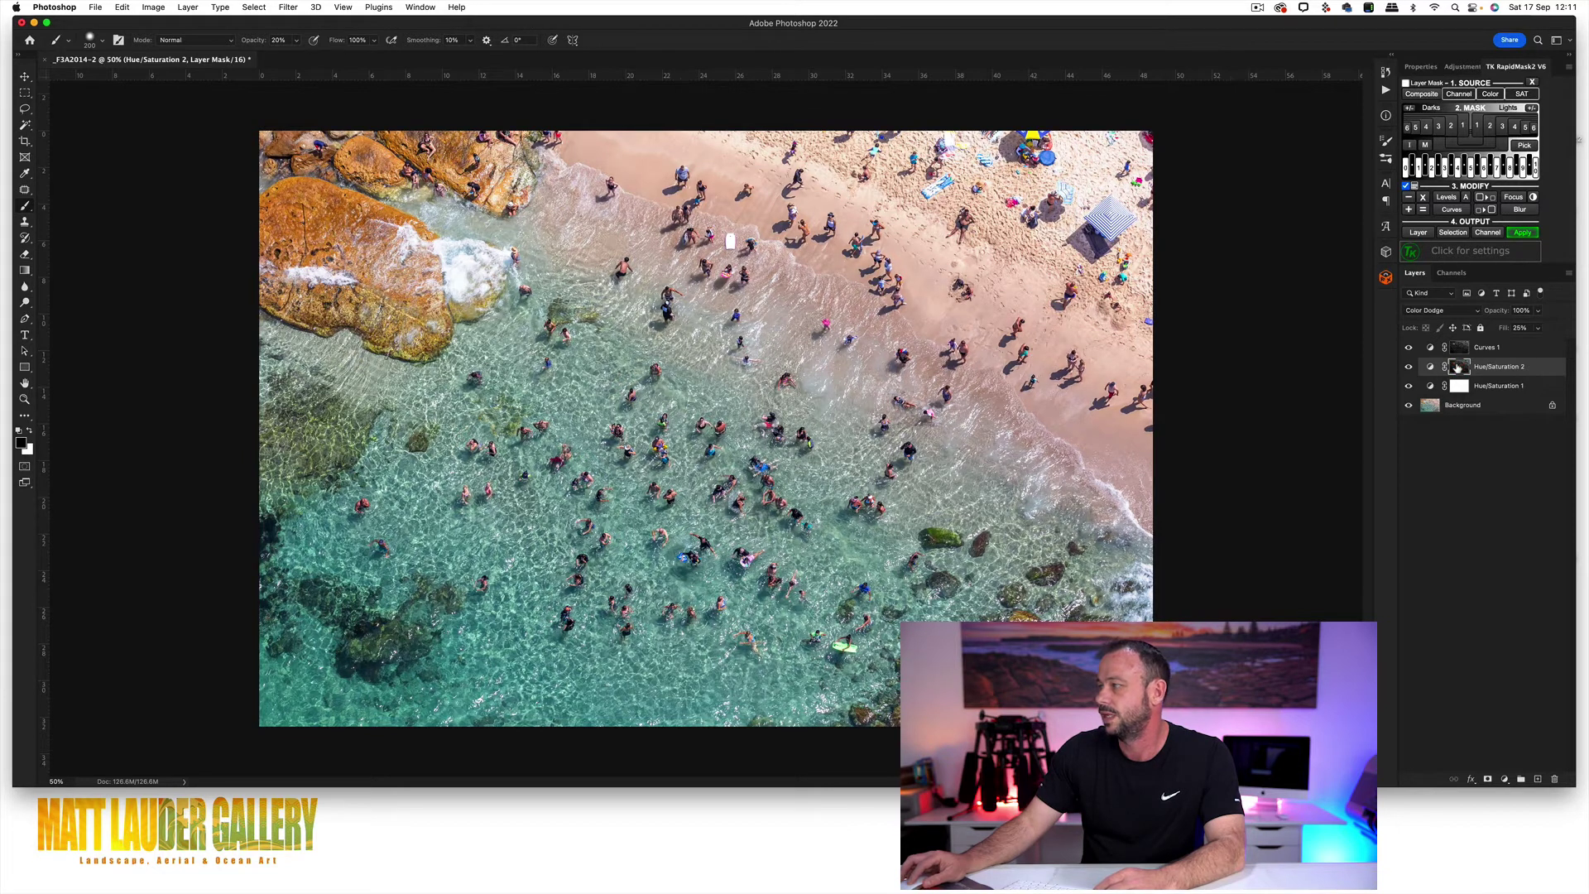
# Compare the beach with Hue/Saturation 2 hidden and shown several times, leaving it visible.
pyautogui.click(1408, 369)
pyautogui.click(1407, 369)
pyautogui.click(1408, 369)
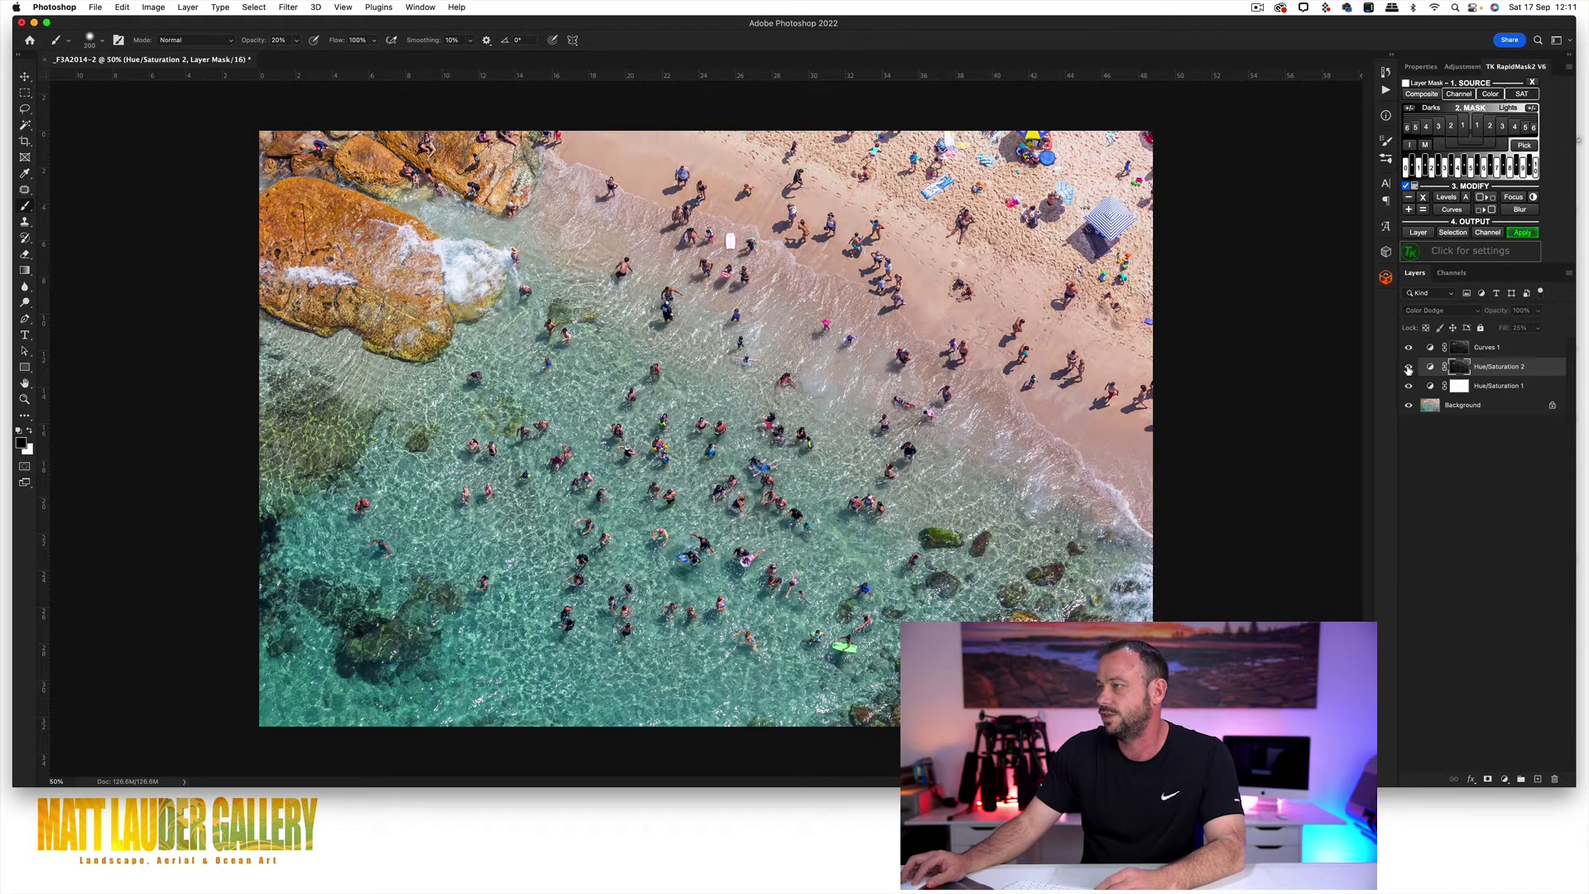
pyautogui.click(1407, 369)
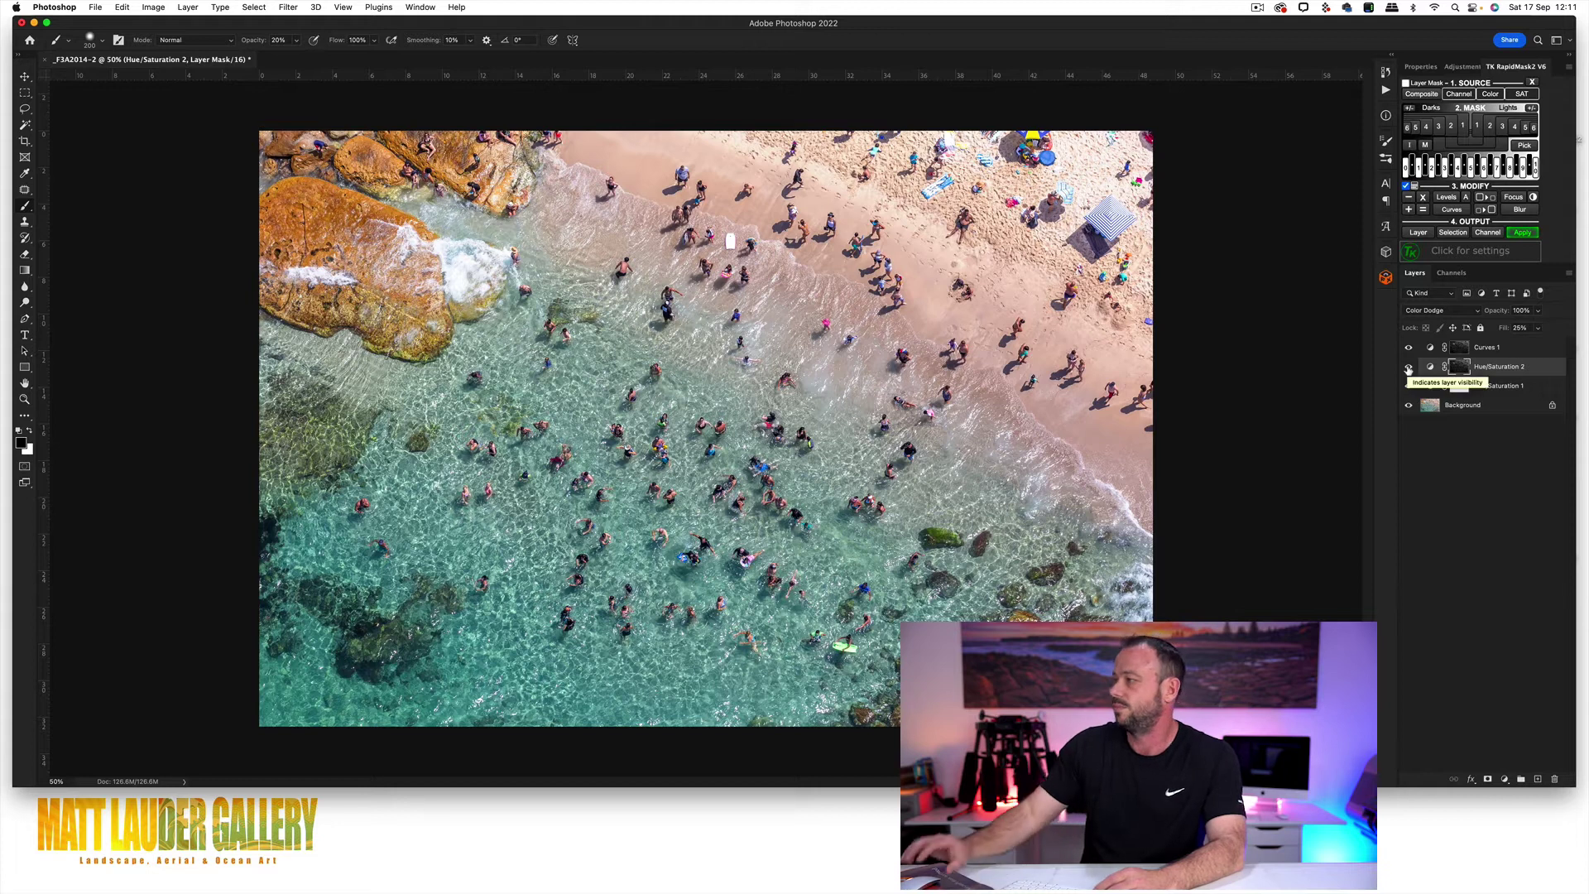
pyautogui.click(1407, 369)
pyautogui.click(1408, 369)
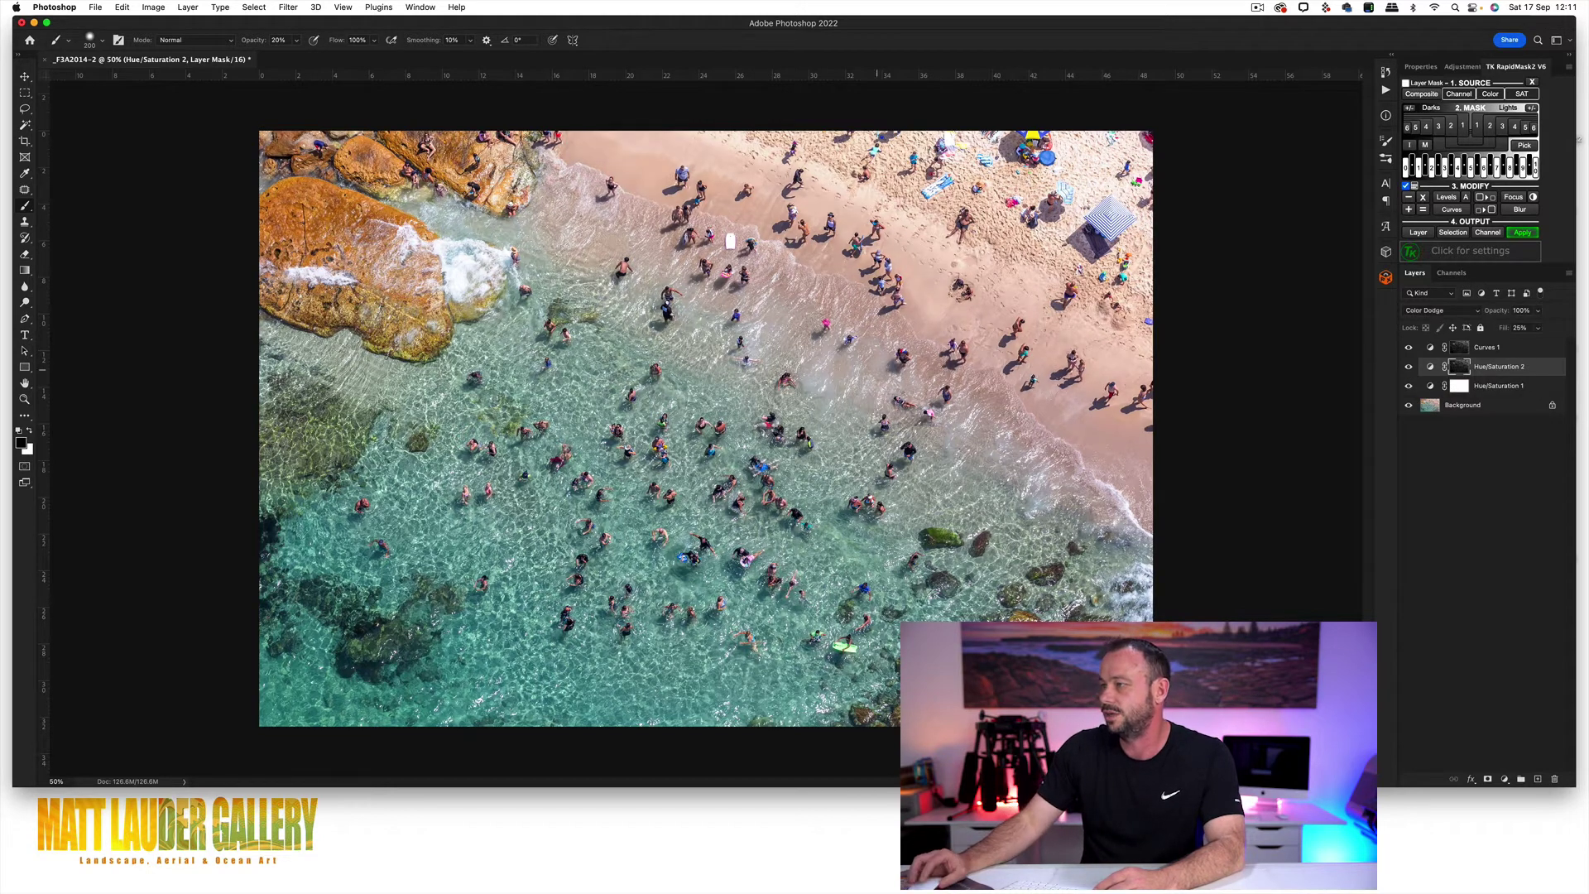
pyautogui.click(1408, 369)
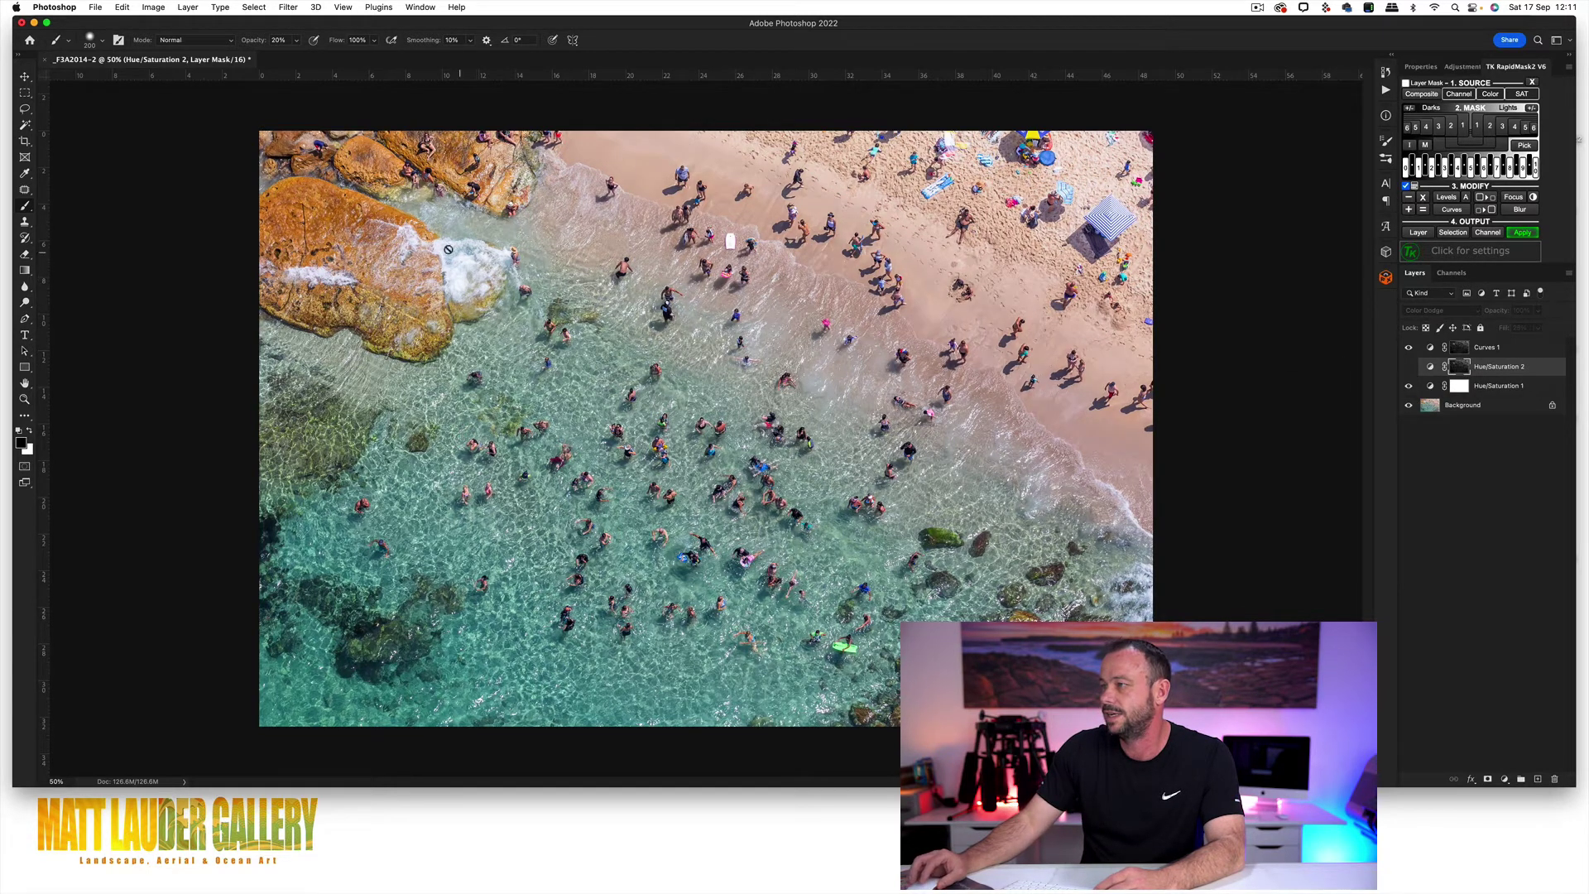
pyautogui.click(1408, 366)
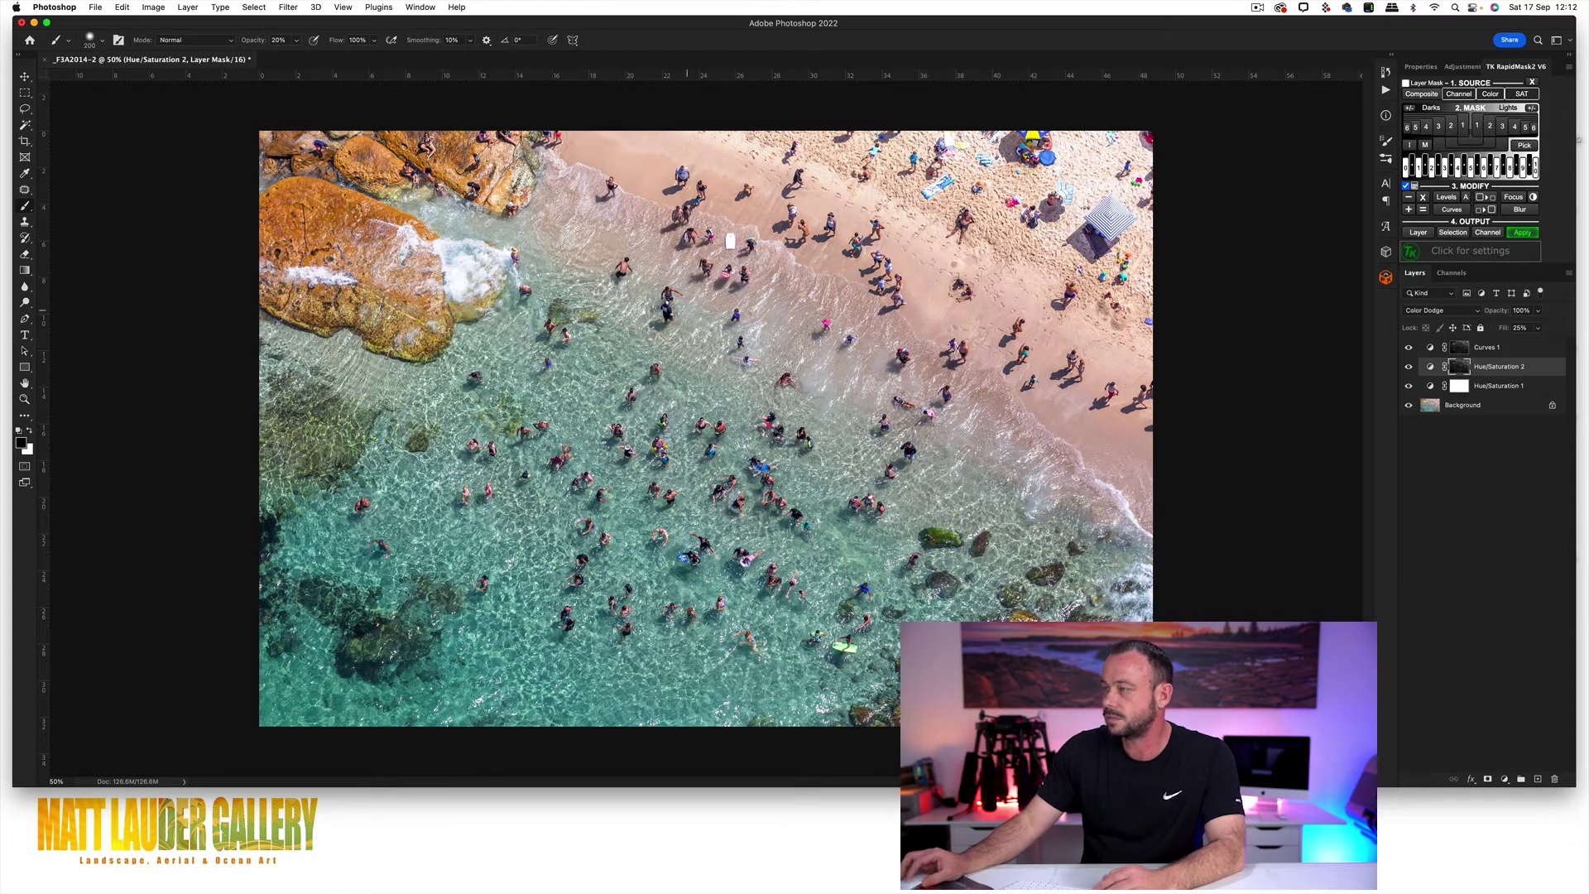
# Above Curves 1, build a TK RapidMask SAT > VIB vibrance mask and add Hue/Saturation 3 through it.
pyautogui.click(1444, 349)
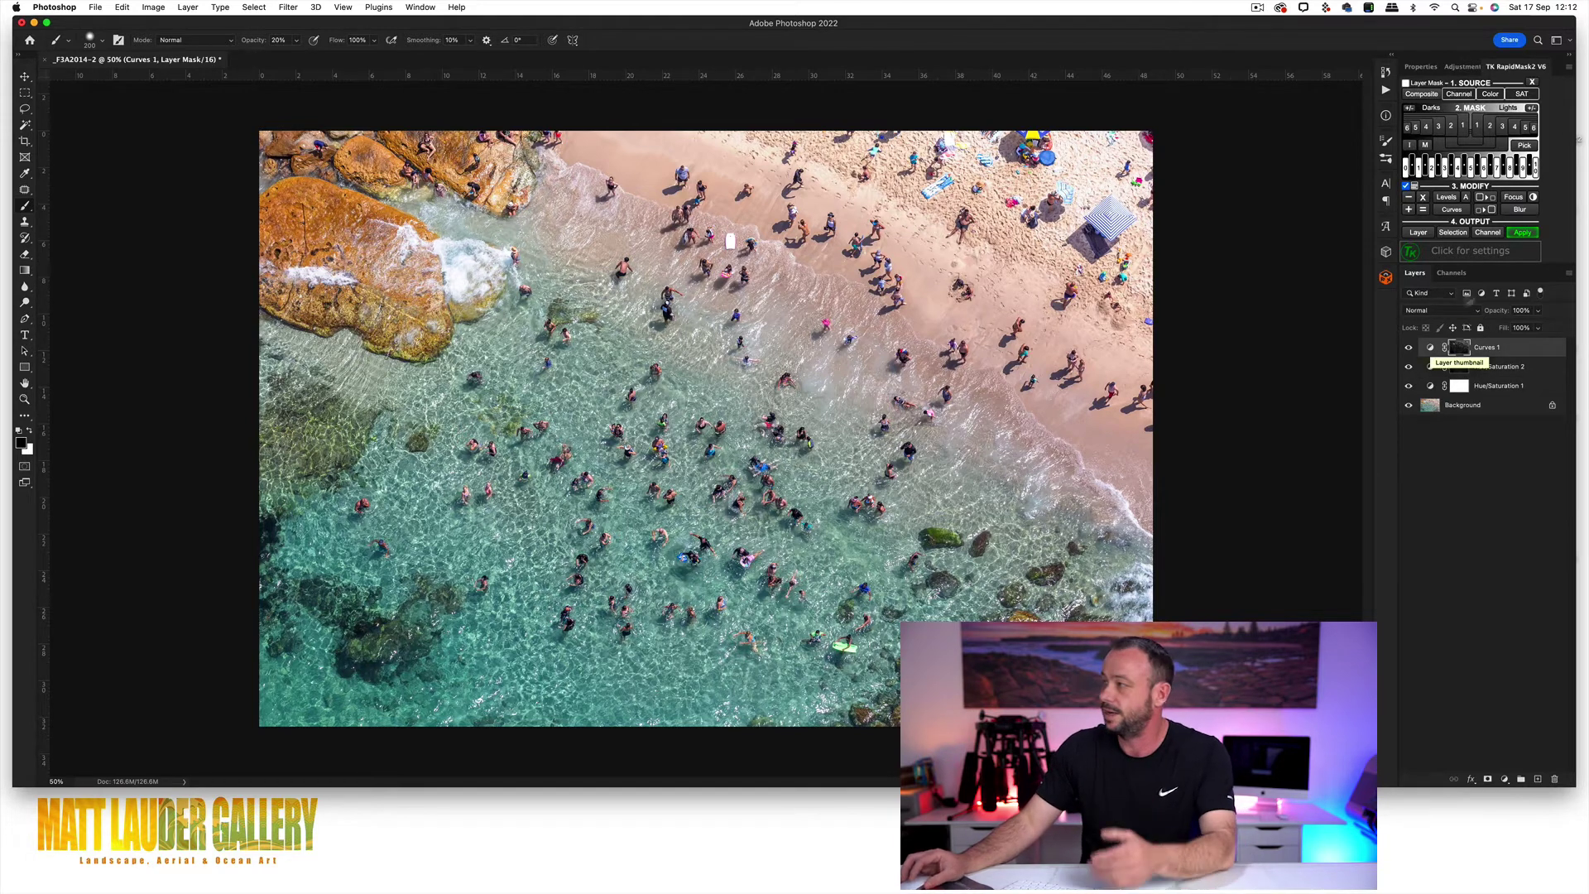
pyautogui.click(1521, 94)
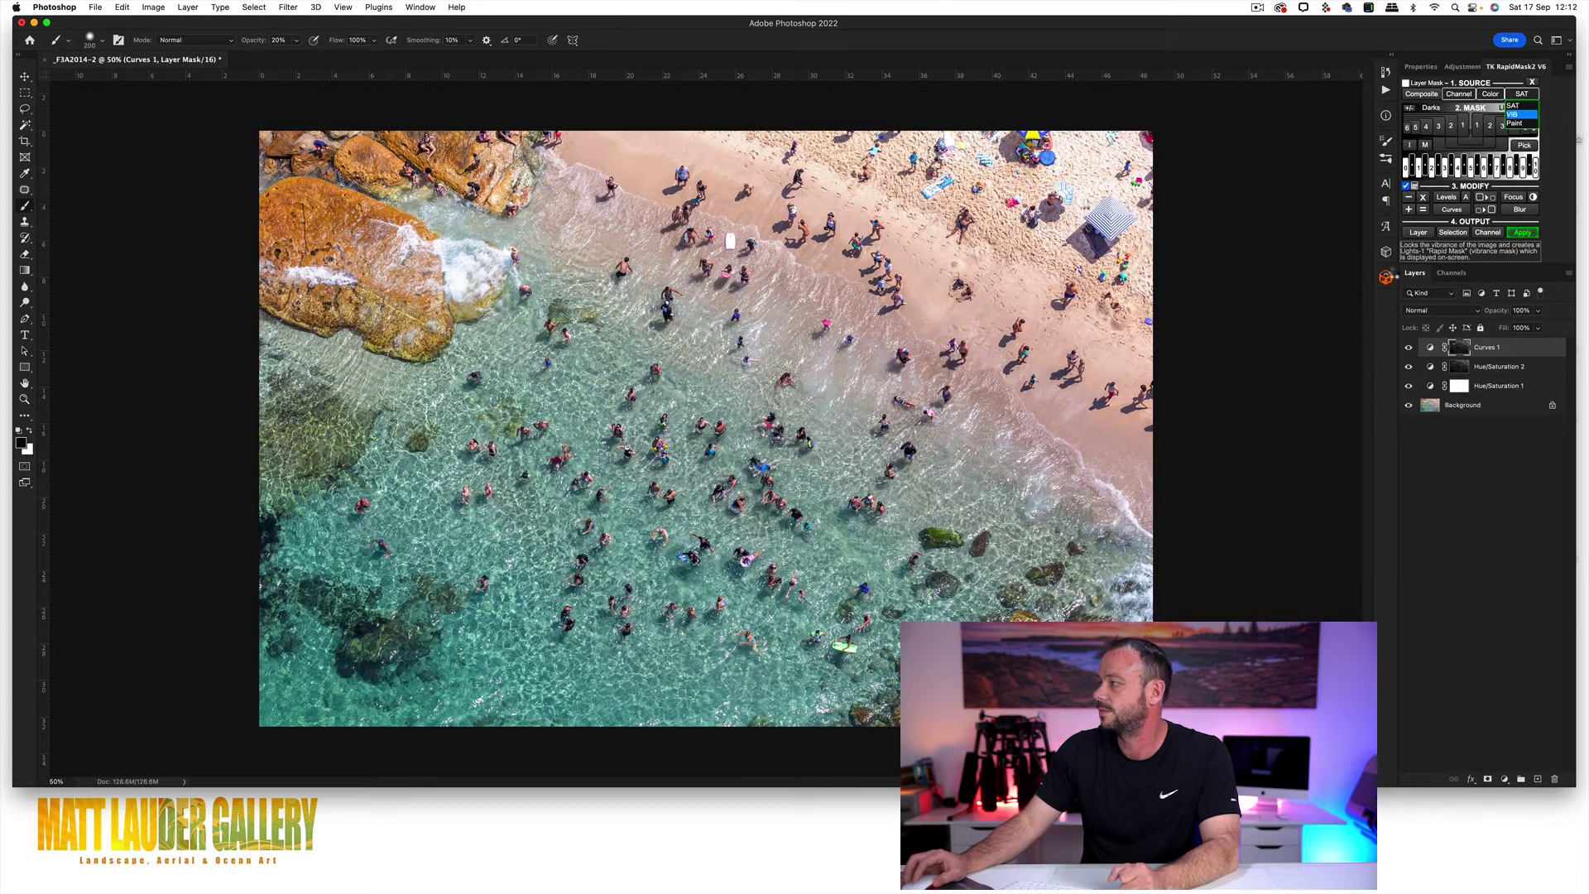
pyautogui.click(1418, 232)
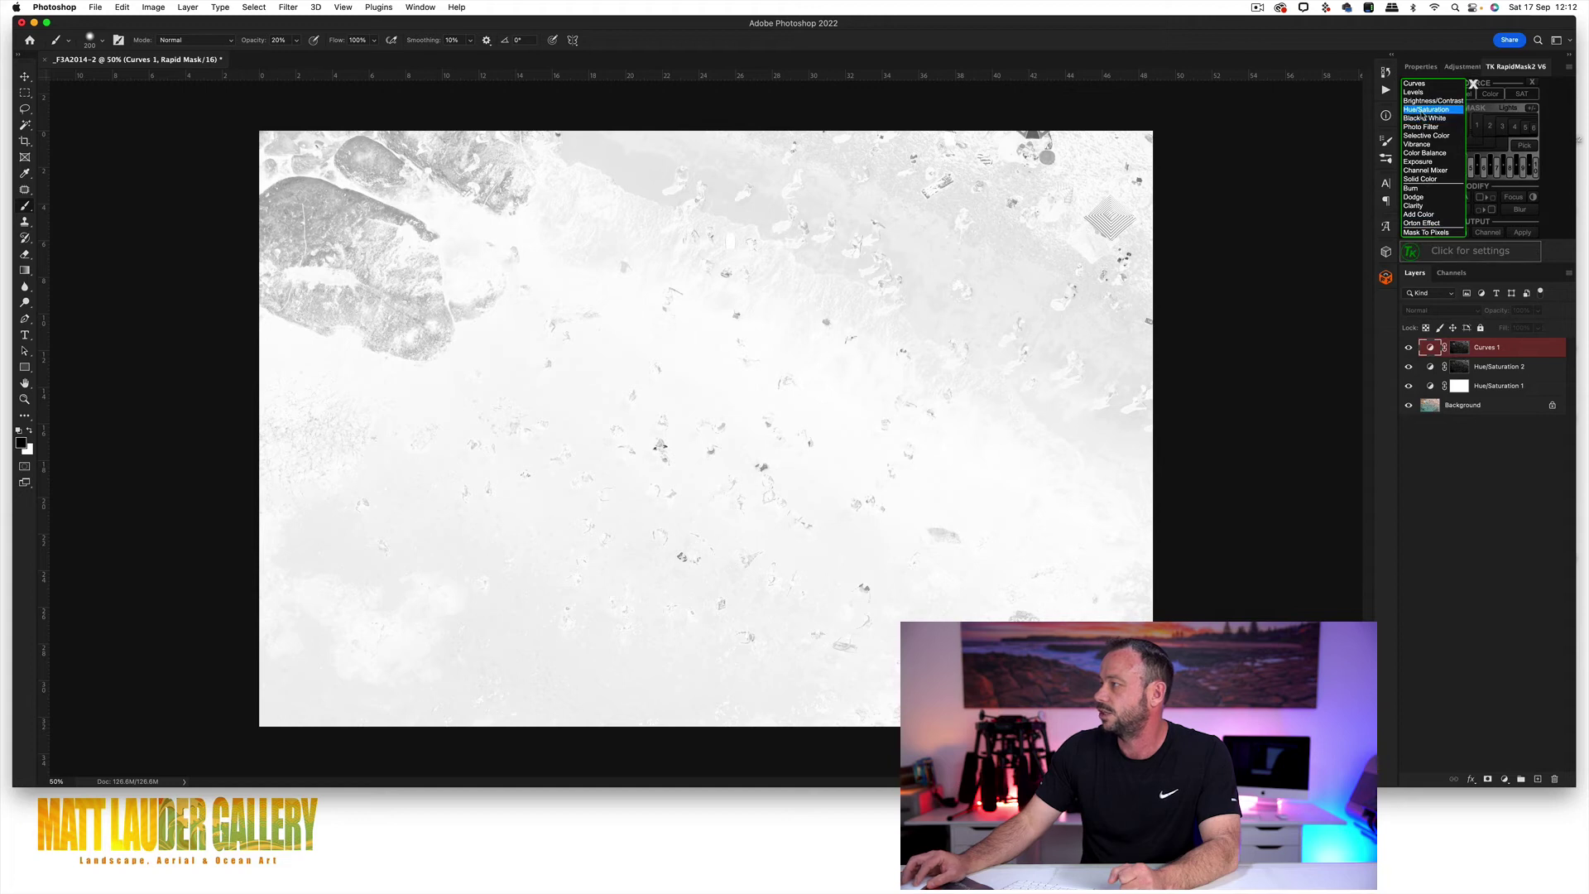
pyautogui.click(1425, 109)
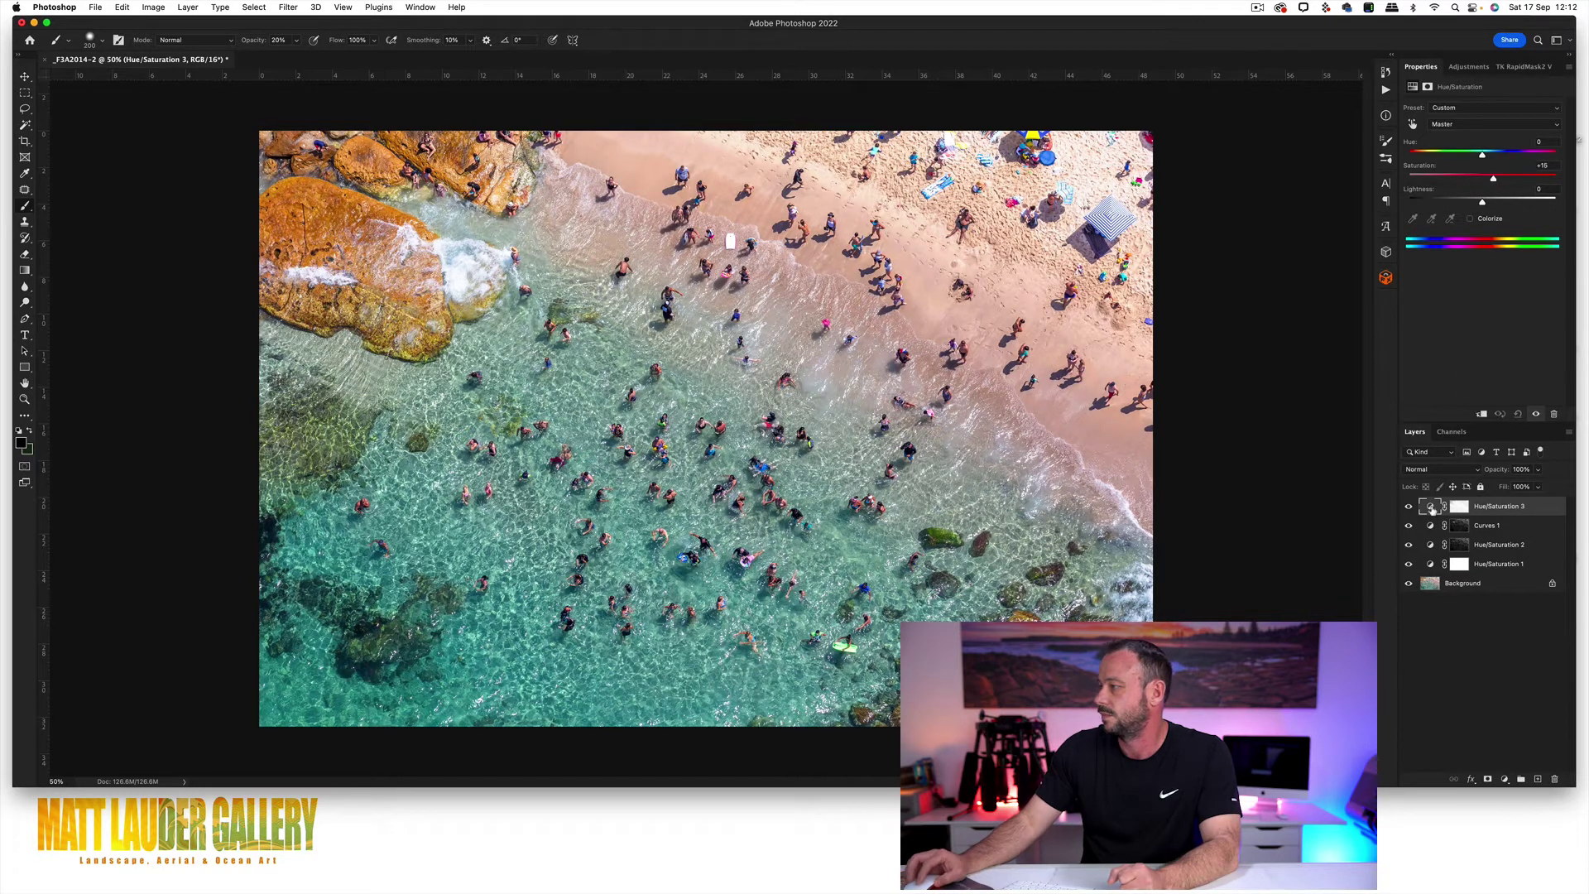
# Add Curves 2, lift its upper point and nudge the shadow point, then compare before and after.
pyautogui.click(1505, 781)
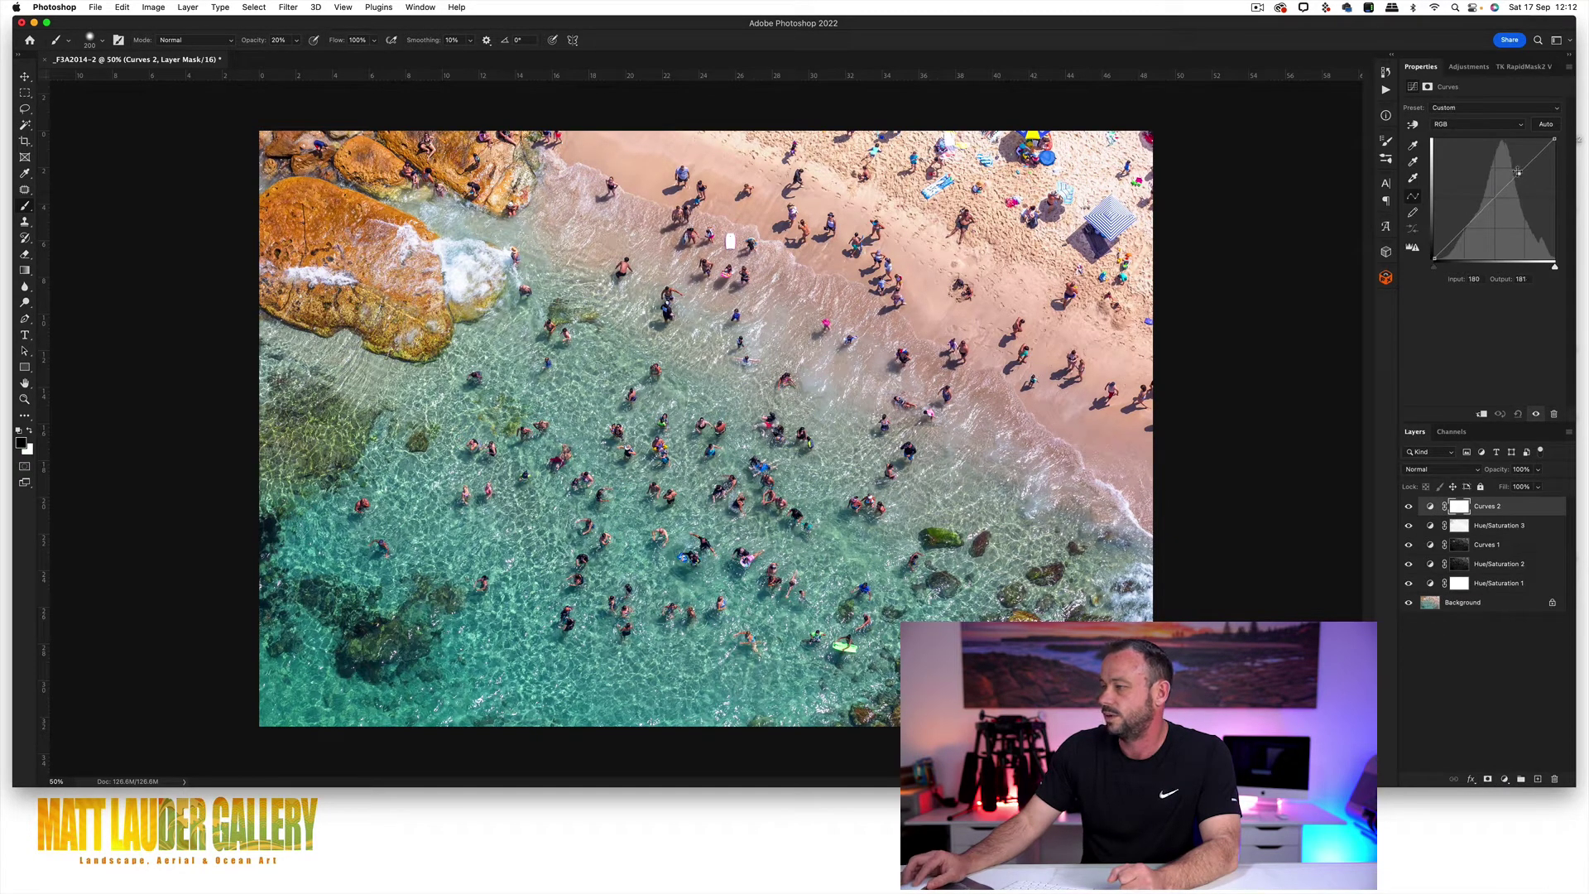
pyautogui.moveTo(1517, 171); pyautogui.dragTo(1510, 167)
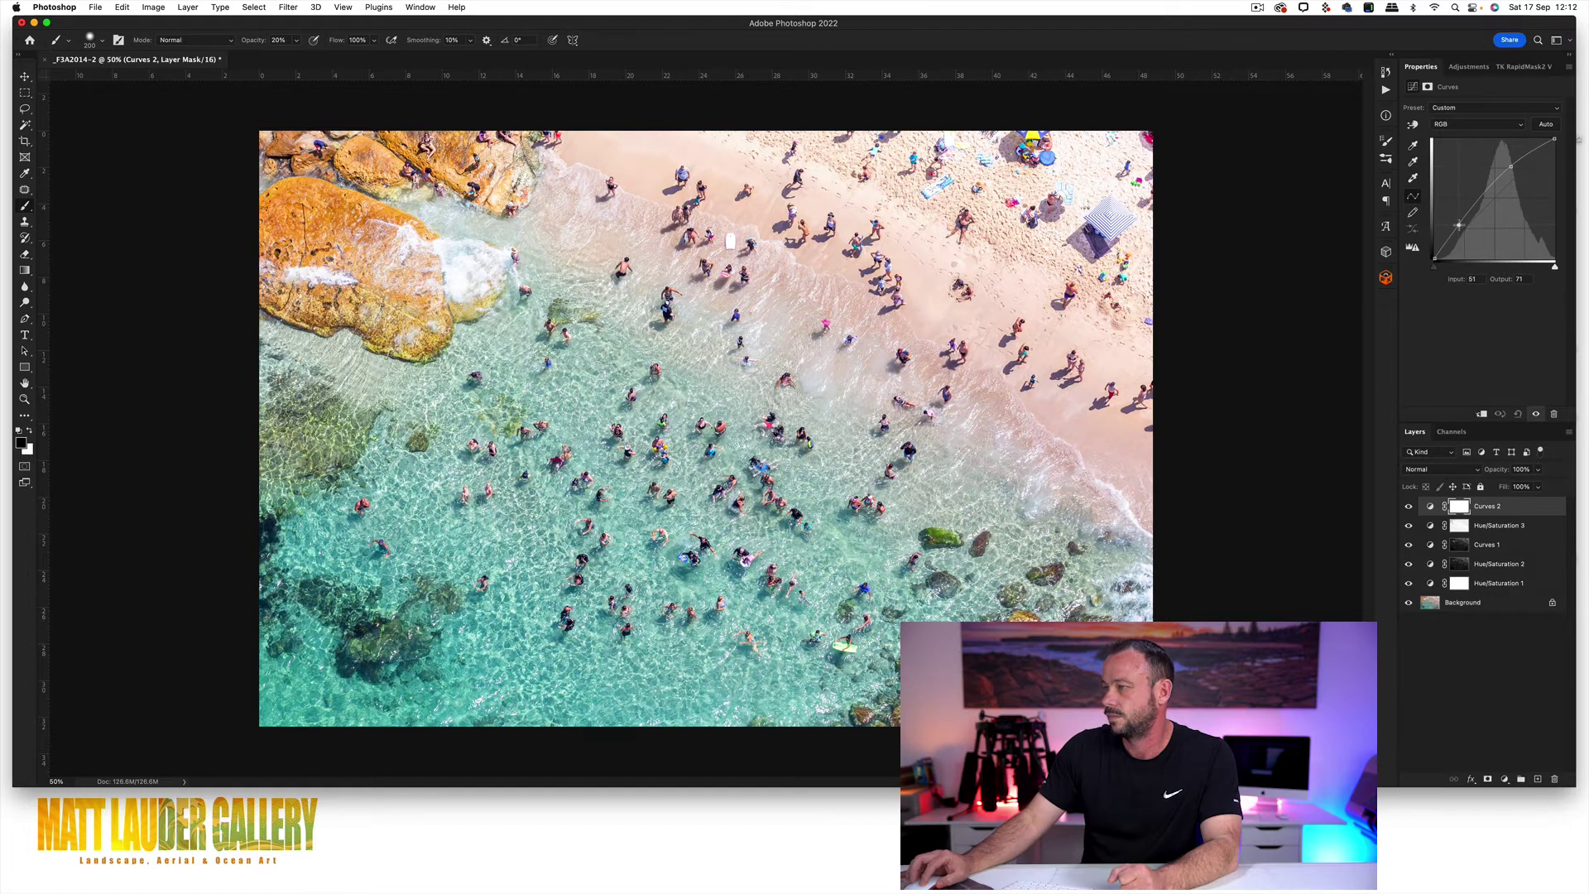
pyautogui.moveTo(1458, 224); pyautogui.dragTo(1460, 226)
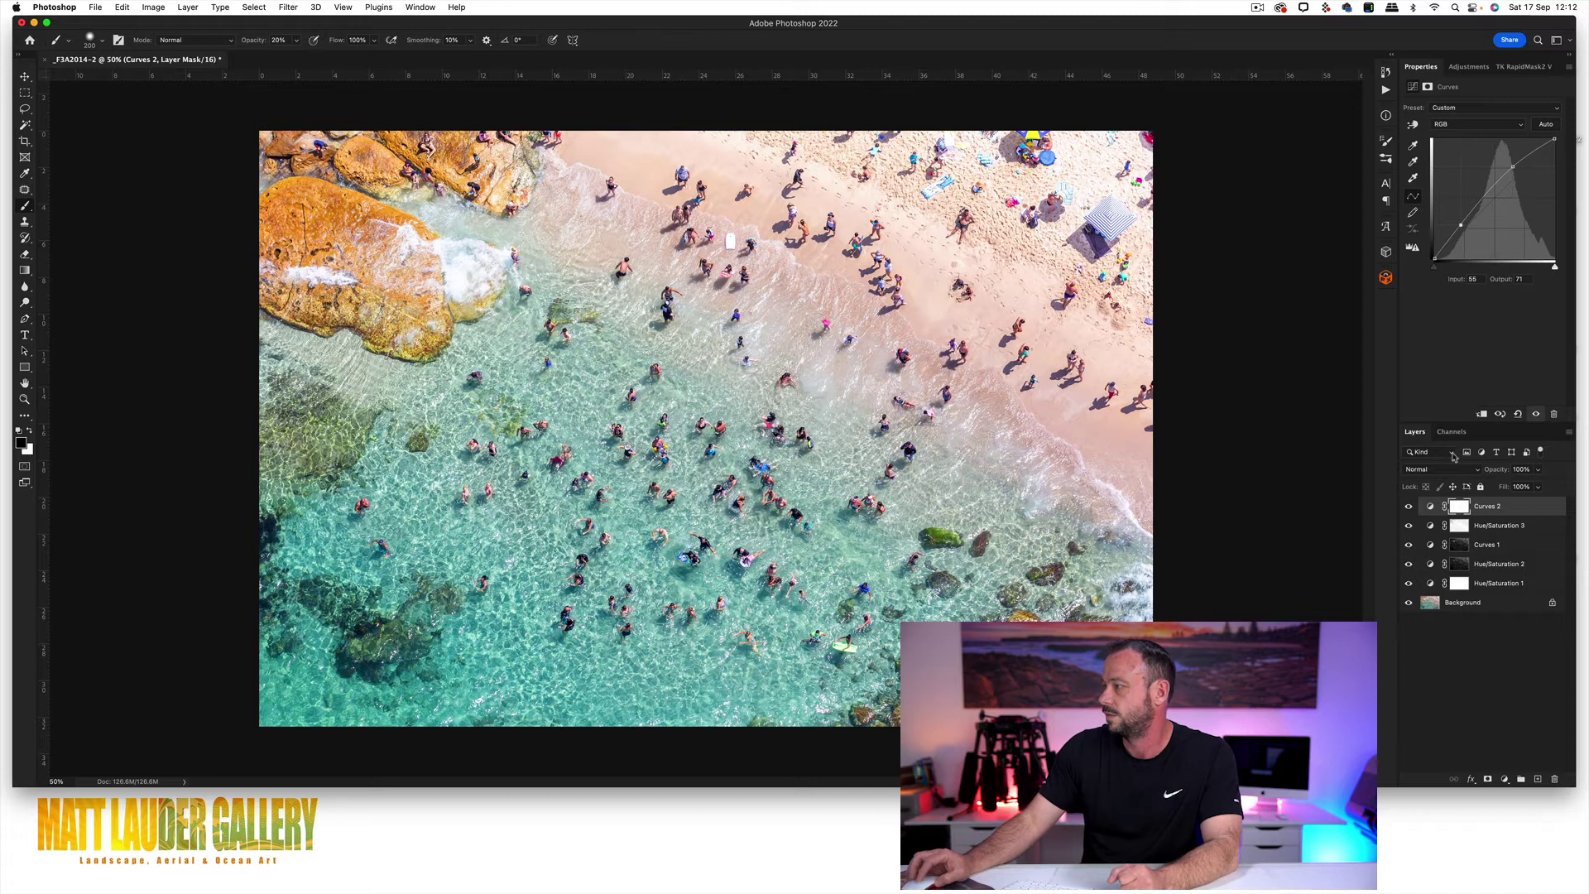
pyautogui.click(1408, 506)
pyautogui.click(1408, 505)
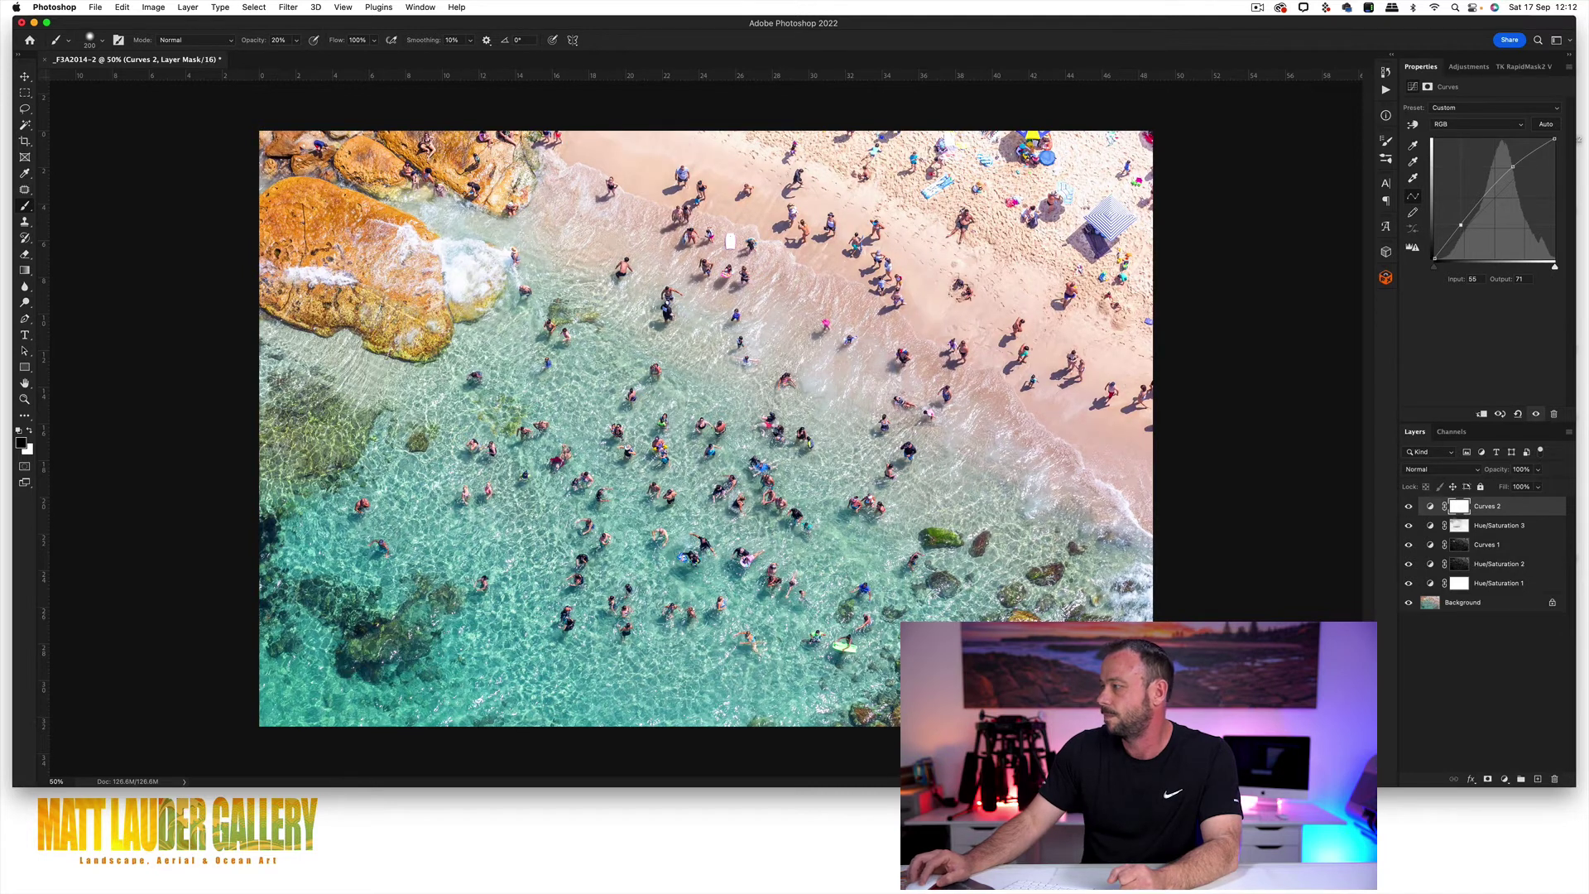
pyautogui.click(1459, 507)
# Invert the Curves 2 mask and paint white at 40% opacity over the lower-left water.
pyautogui.press('super+i')
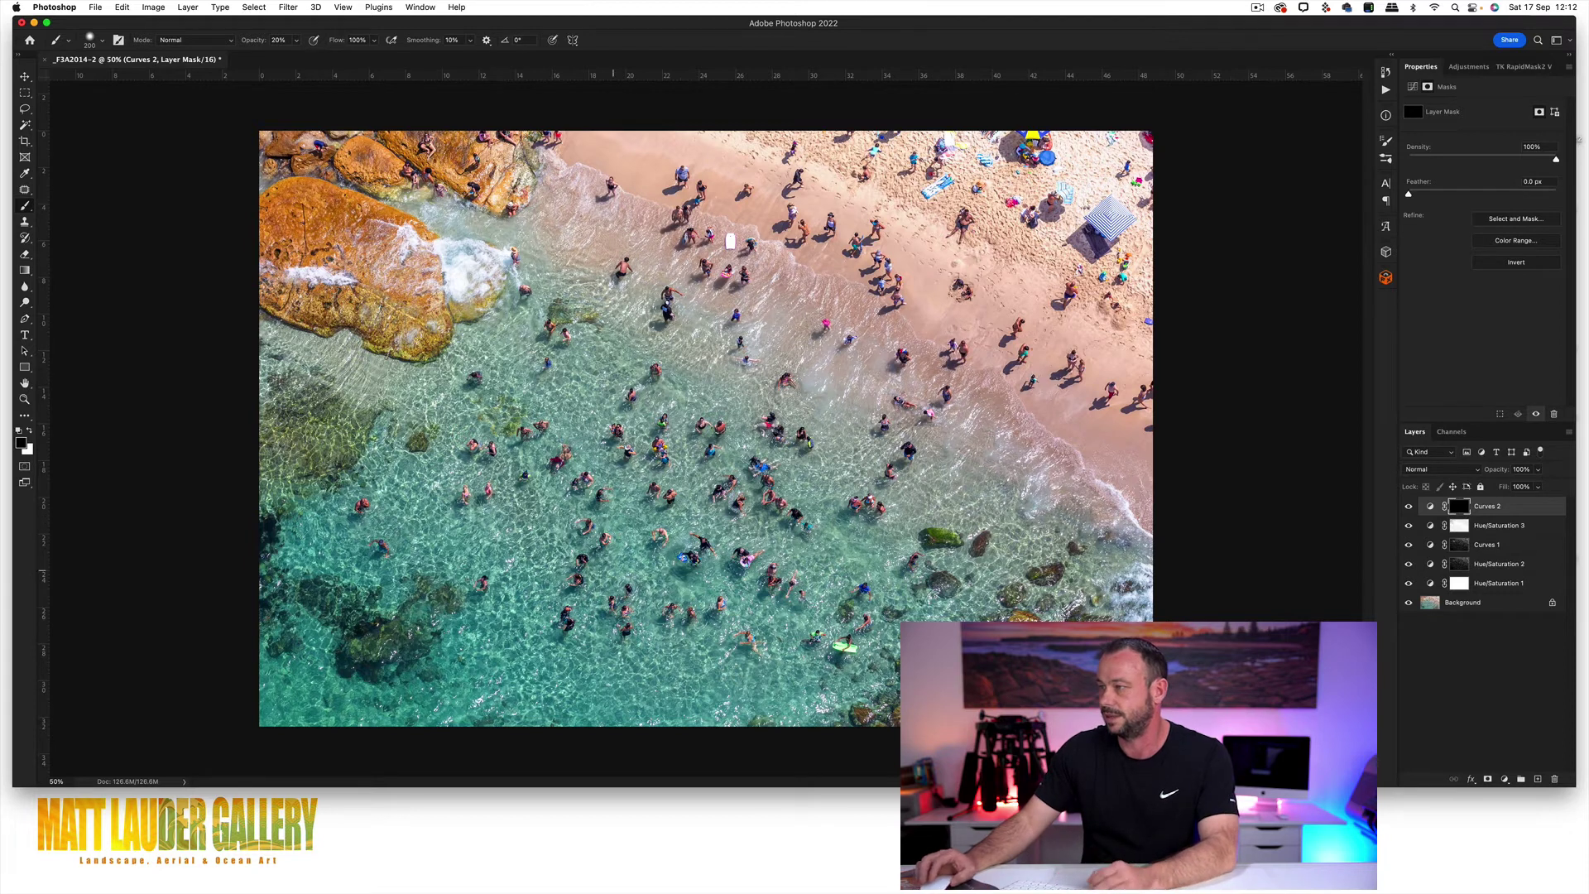
pyautogui.press(']')
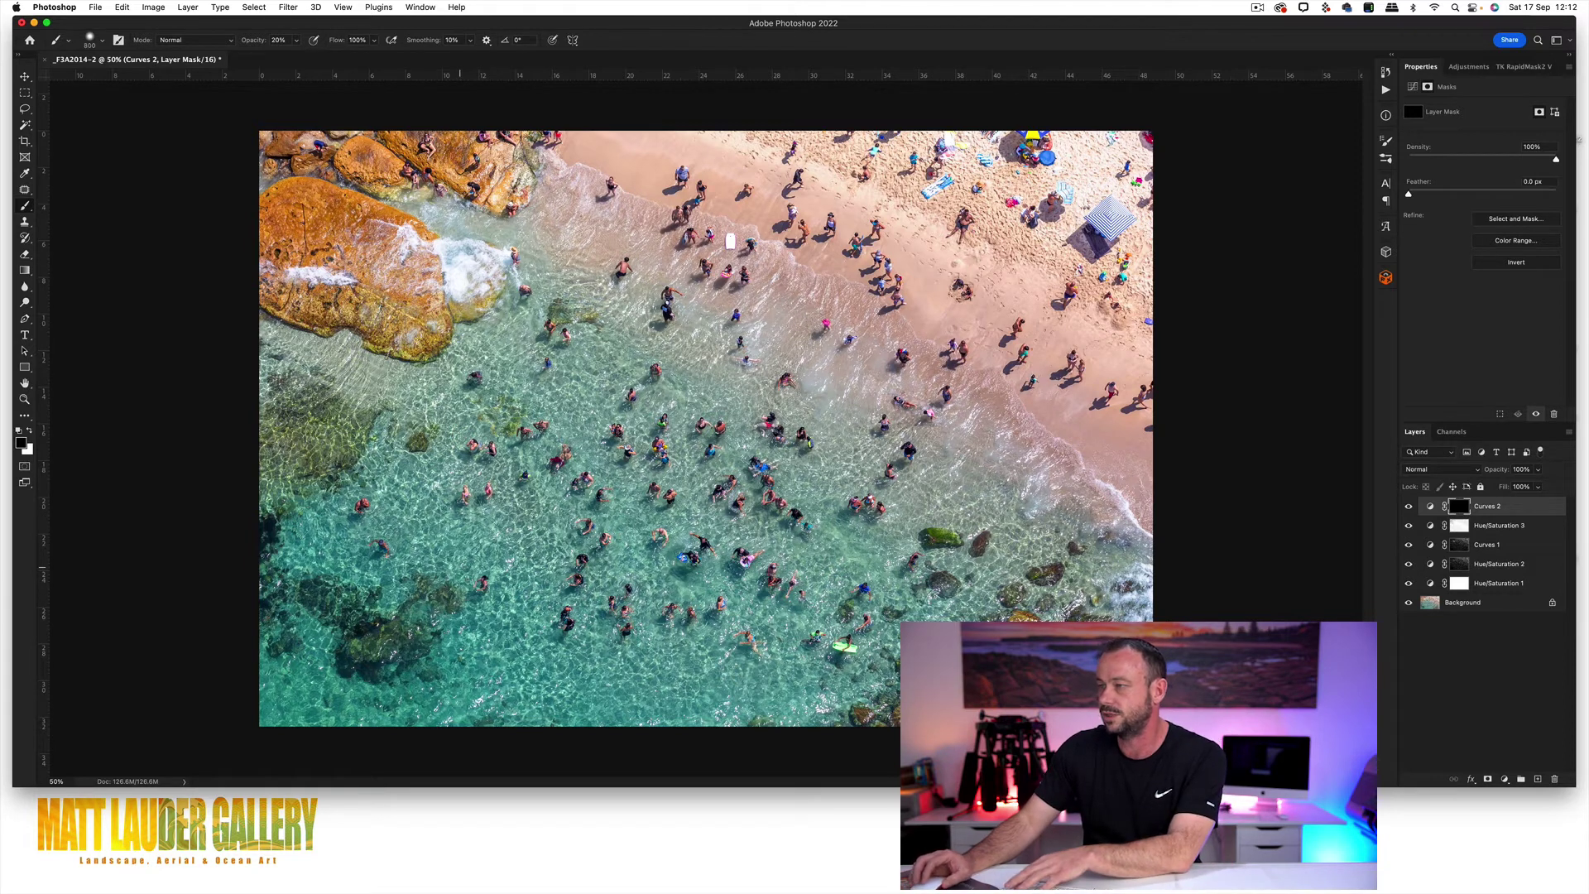
pyautogui.press(']')
pyautogui.press(']')
pyautogui.press(']')
pyautogui.press(']')
pyautogui.press(']')
pyautogui.press(']')
pyautogui.press('x')
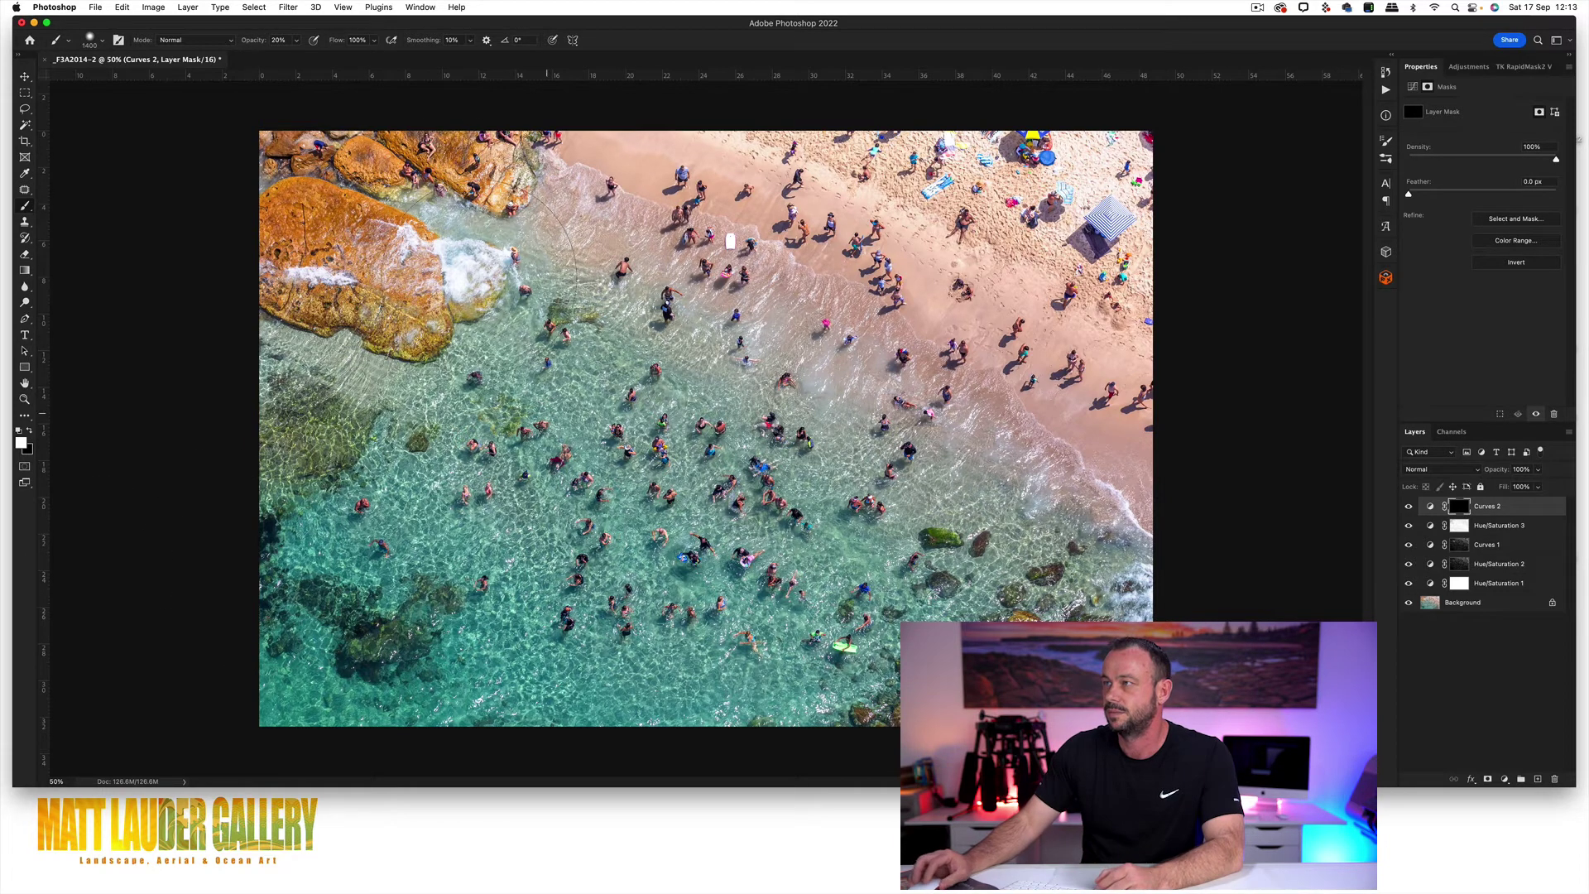
pyautogui.press('4')
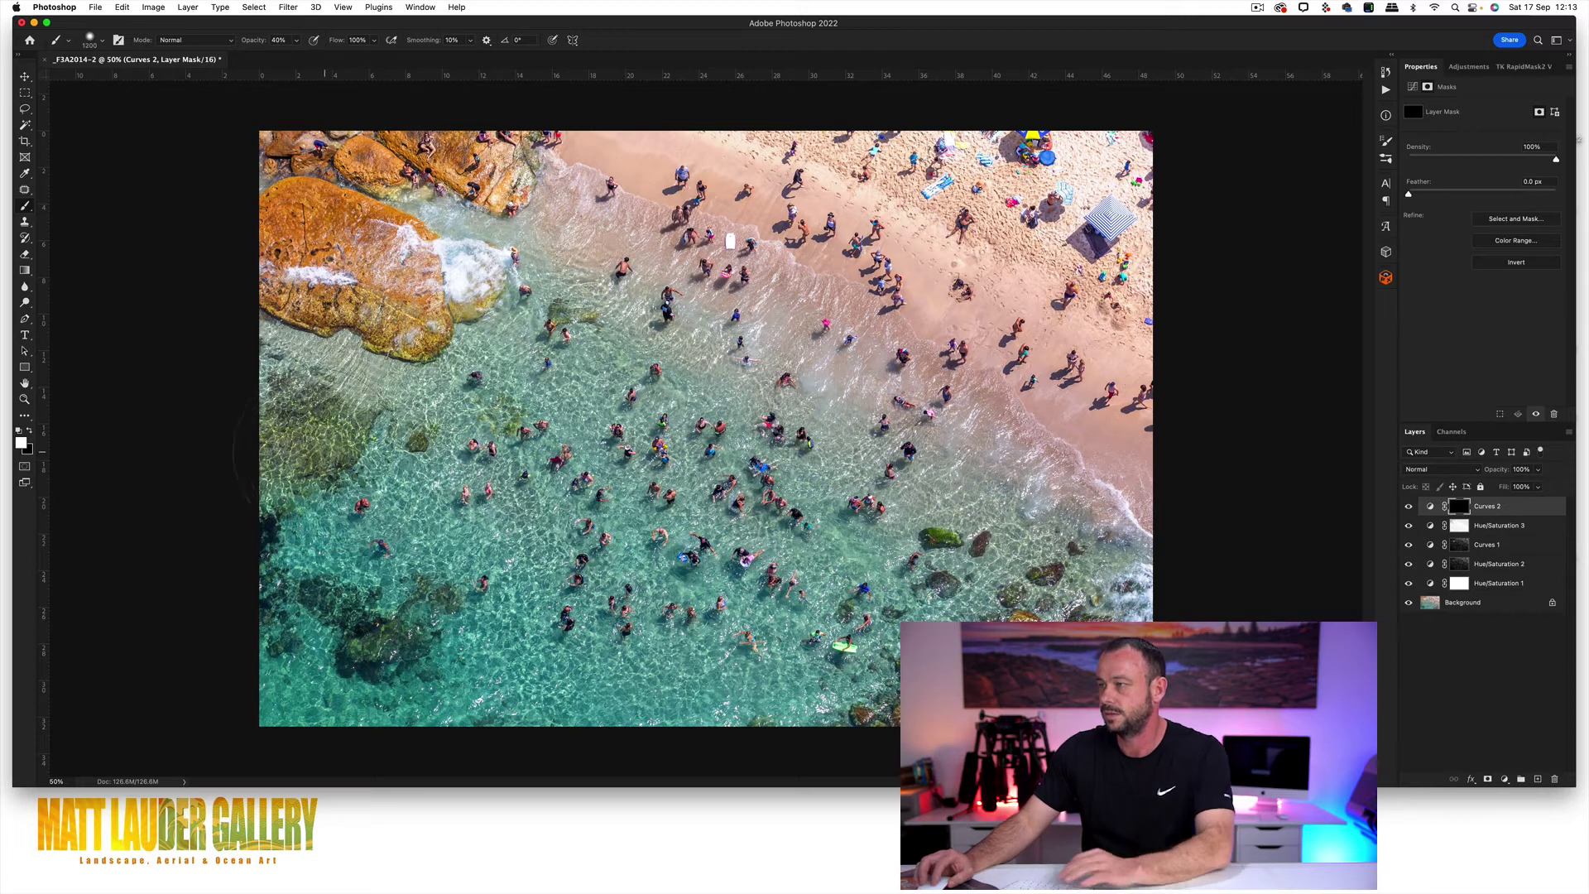
pyautogui.press('[')
pyautogui.press('[')
pyautogui.moveTo(318, 464)
pyautogui.mouseDown()
pyautogui.moveTo(380, 563)
pyautogui.moveTo(323, 687)
pyautogui.moveTo(480, 637)
pyautogui.moveTo(627, 676)
pyautogui.moveTo(918, 710)
pyautogui.mouseUp()
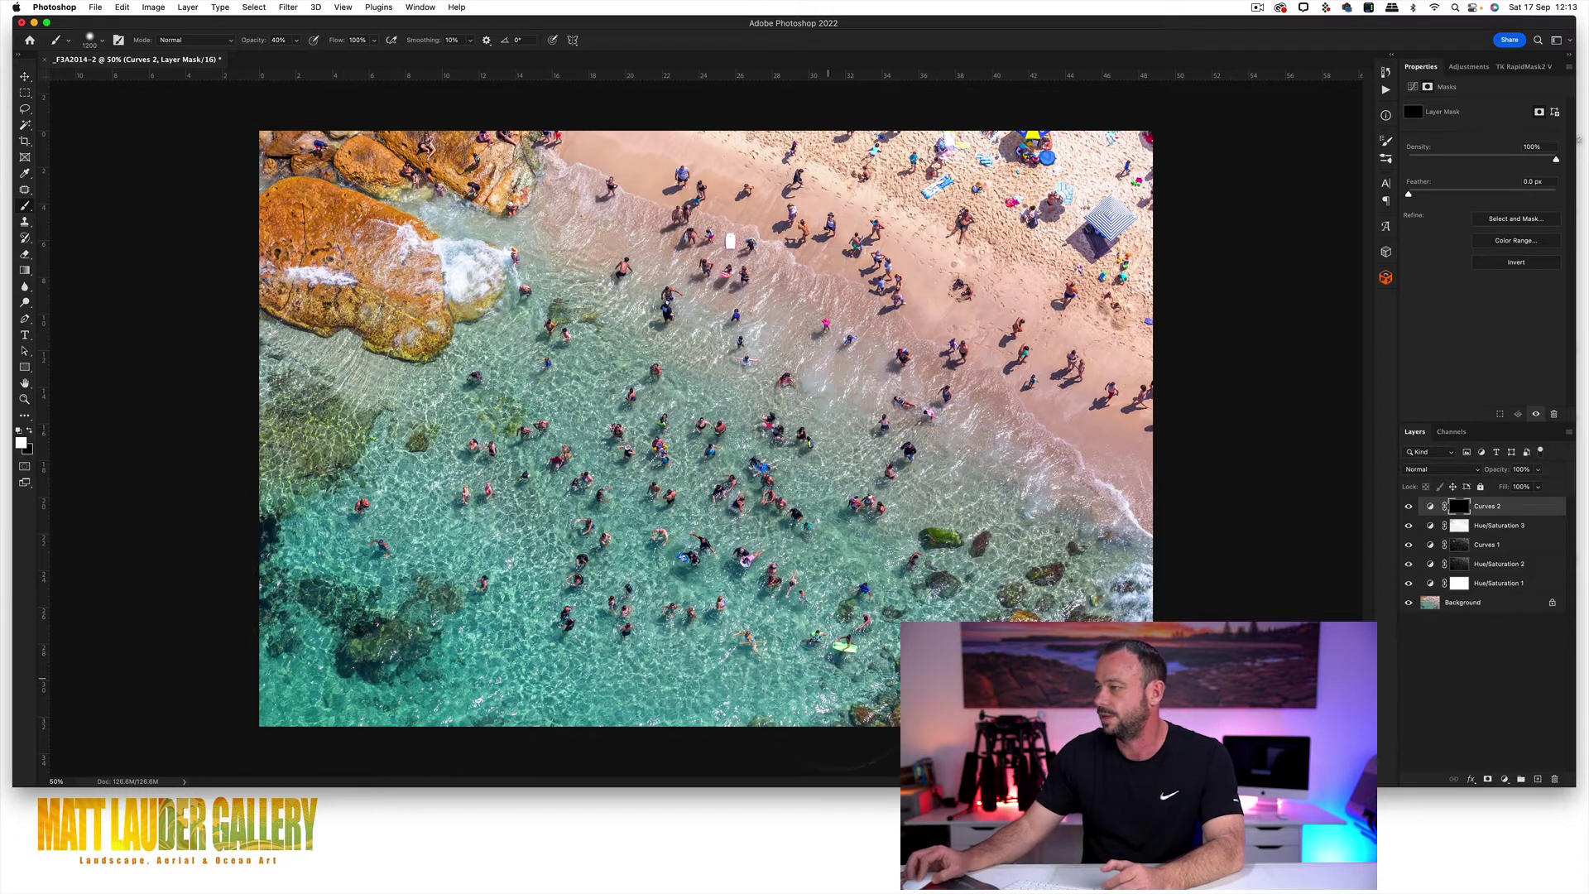
pyautogui.press('2')
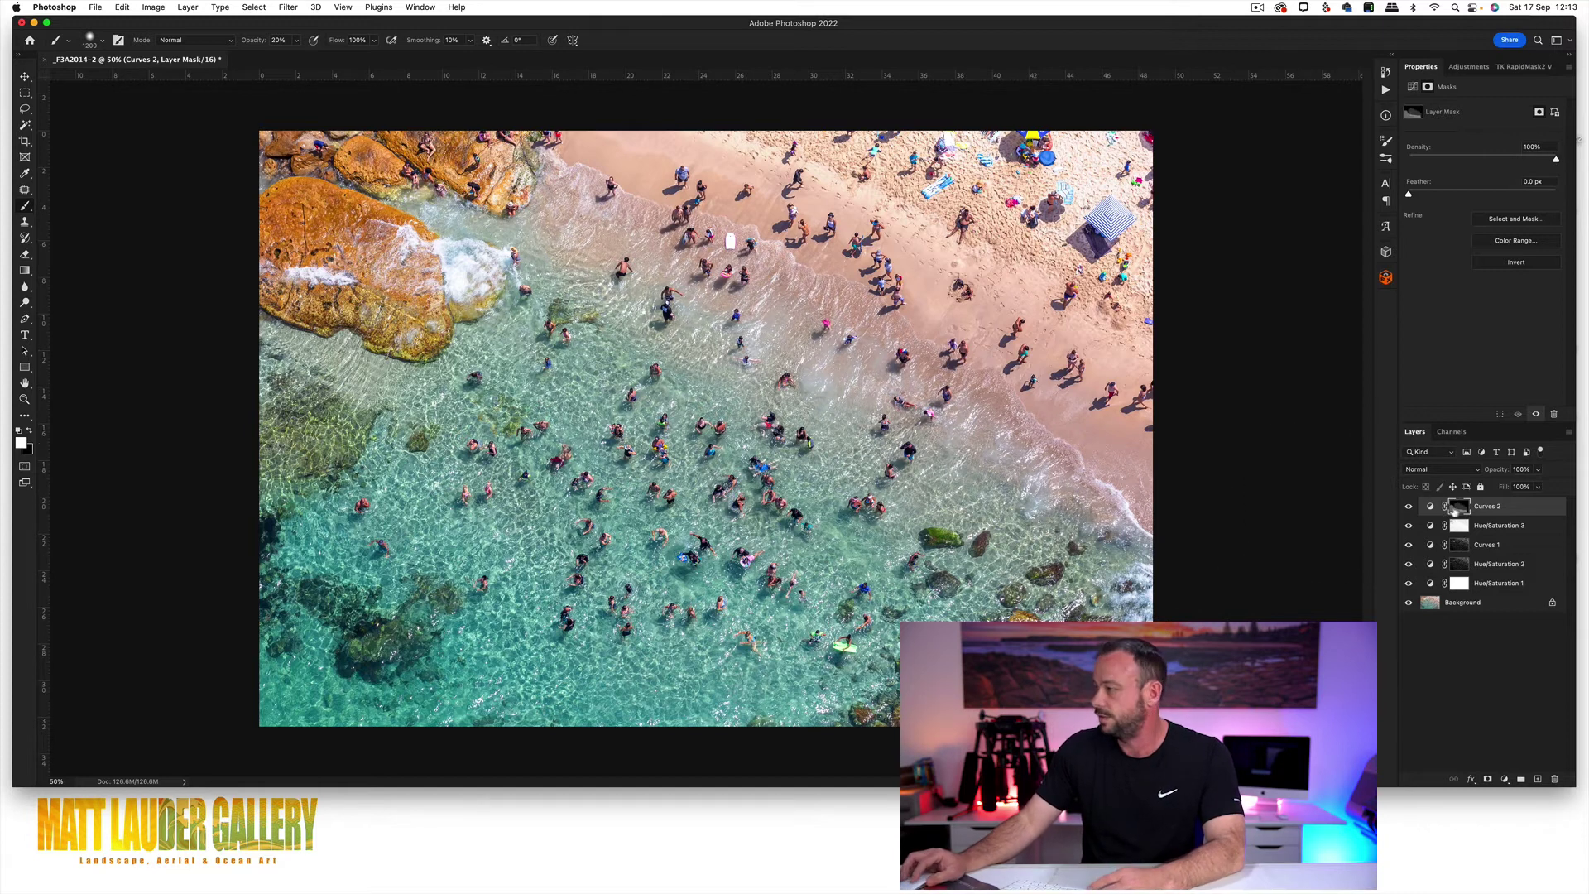
# Compare the localized brightening with the Curves 2 mask disabled and re-enabled, leaving it on.
pyautogui.keyDown('shift'); pyautogui.click(1460, 508); pyautogui.keyUp('shift')
pyautogui.keyDown('shift'); pyautogui.click(1460, 508); pyautogui.keyUp('shift')
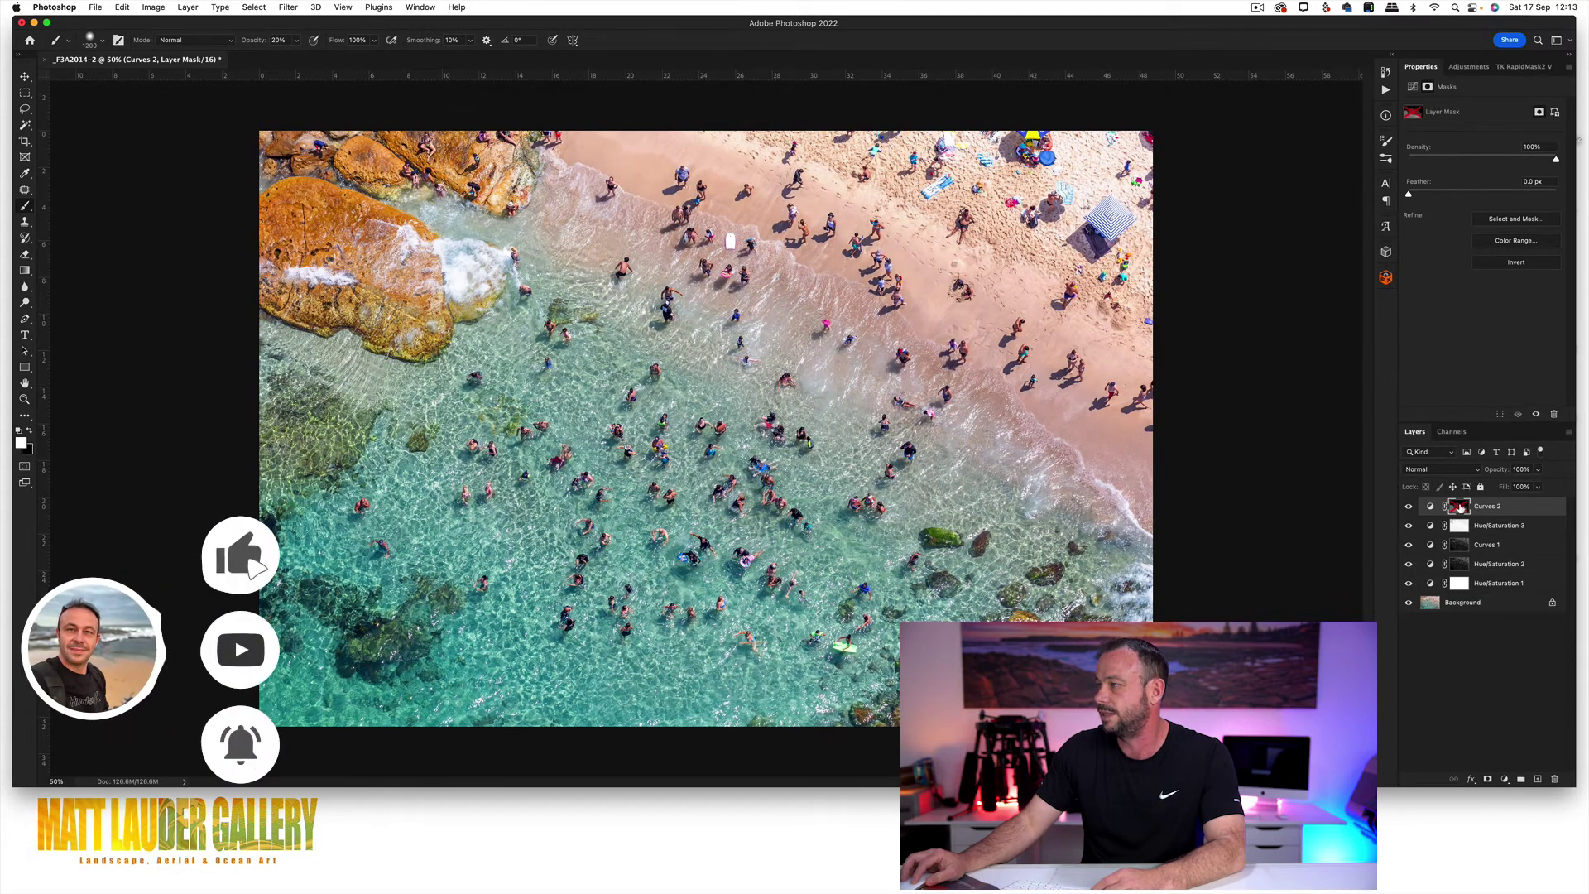
pyautogui.keyDown('shift'); pyautogui.click(1460, 508); pyautogui.keyUp('shift')
pyautogui.keyDown('shift'); pyautogui.click(1460, 508); pyautogui.keyUp('shift')
pyautogui.keyDown('shift'); pyautogui.click(1460, 508); pyautogui.keyUp('shift')
pyautogui.keyDown('shift'); pyautogui.click(1460, 508); pyautogui.keyUp('shift')
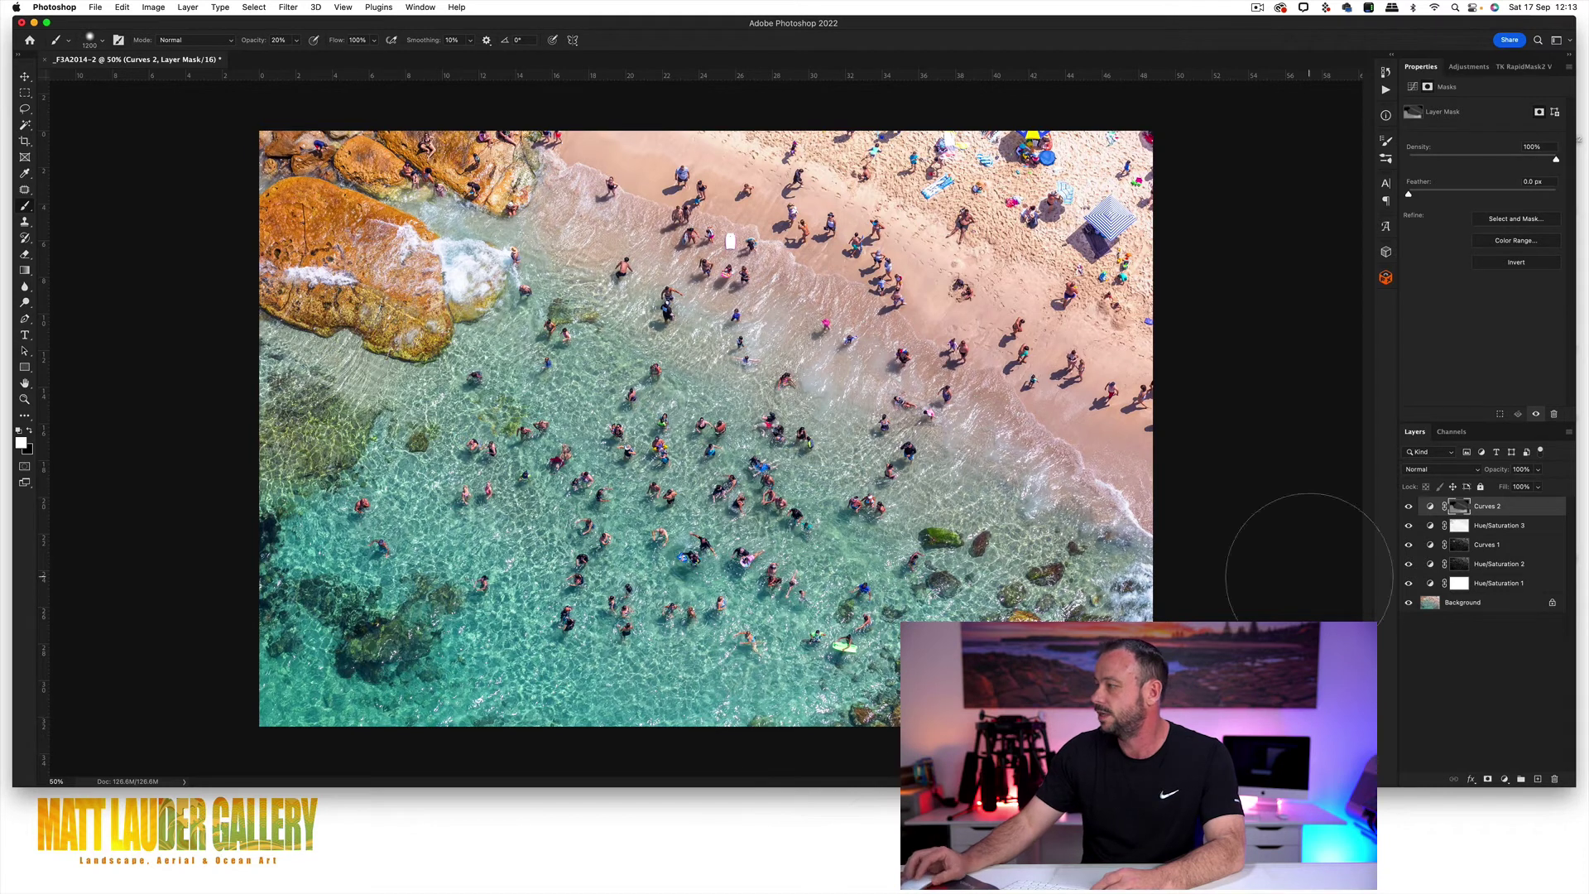
# Add Selective Color 1 with Whites' Black at +12, then compare it hidden and shown.
pyautogui.click(1503, 780)
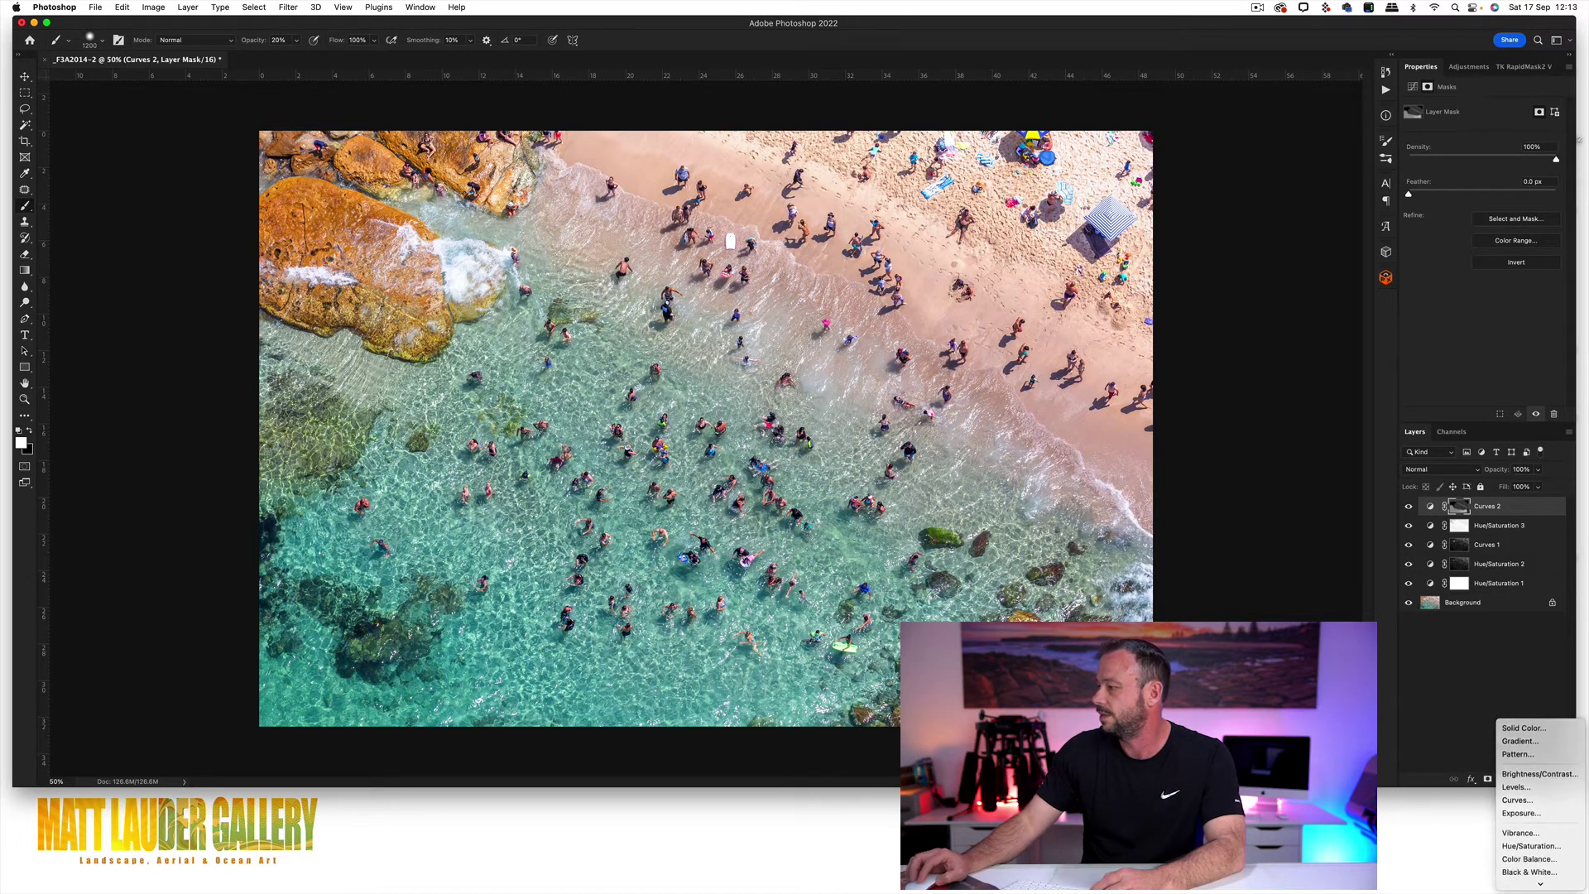
pyautogui.click(1521, 882)
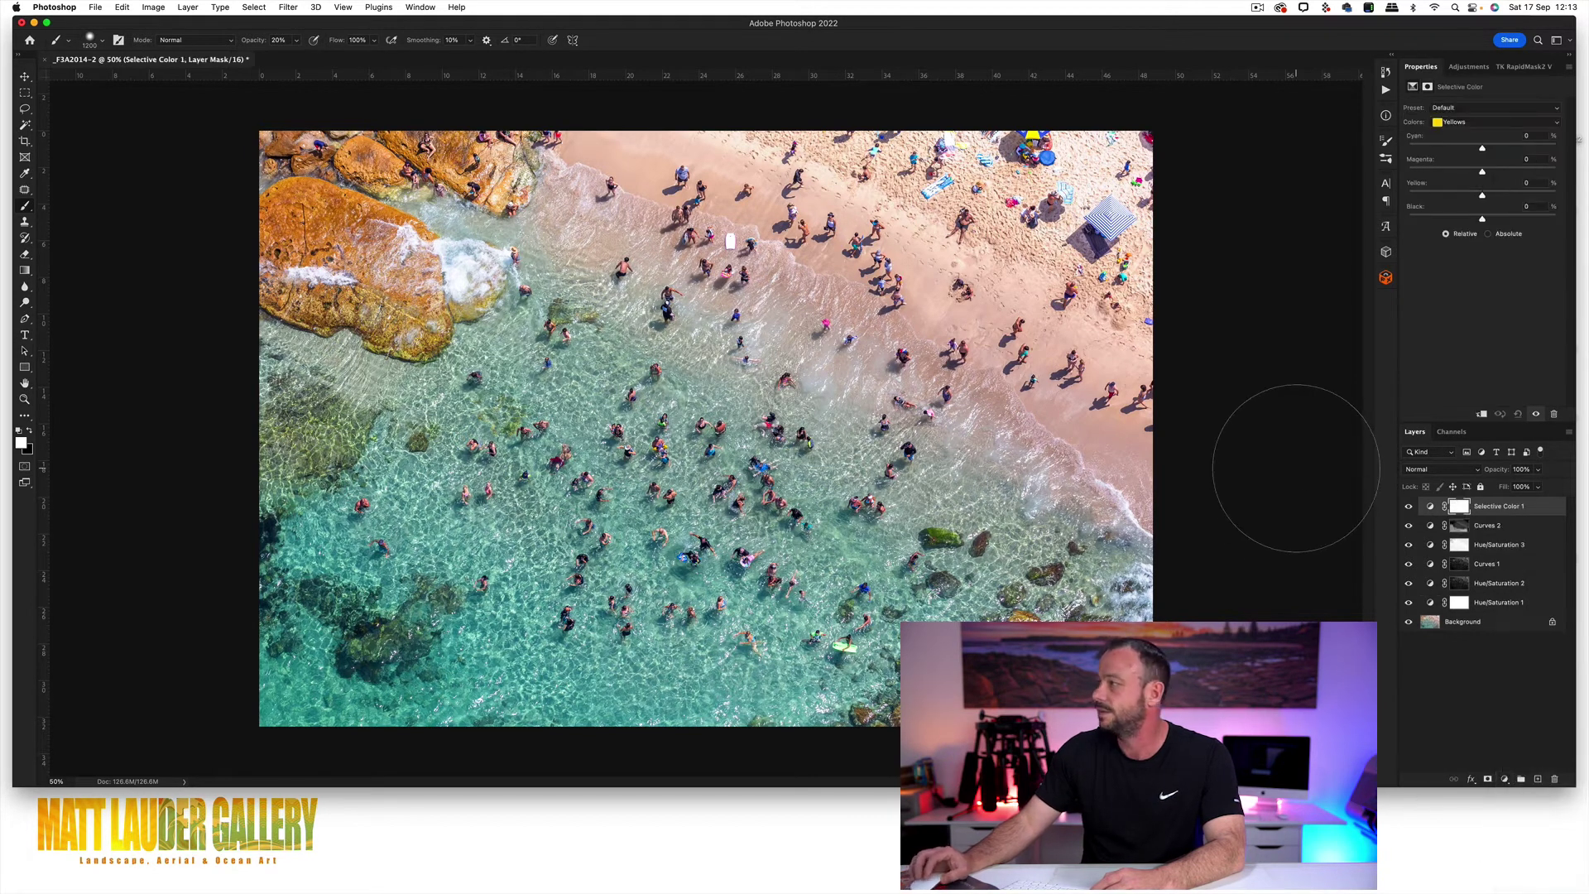
pyautogui.click(1471, 121)
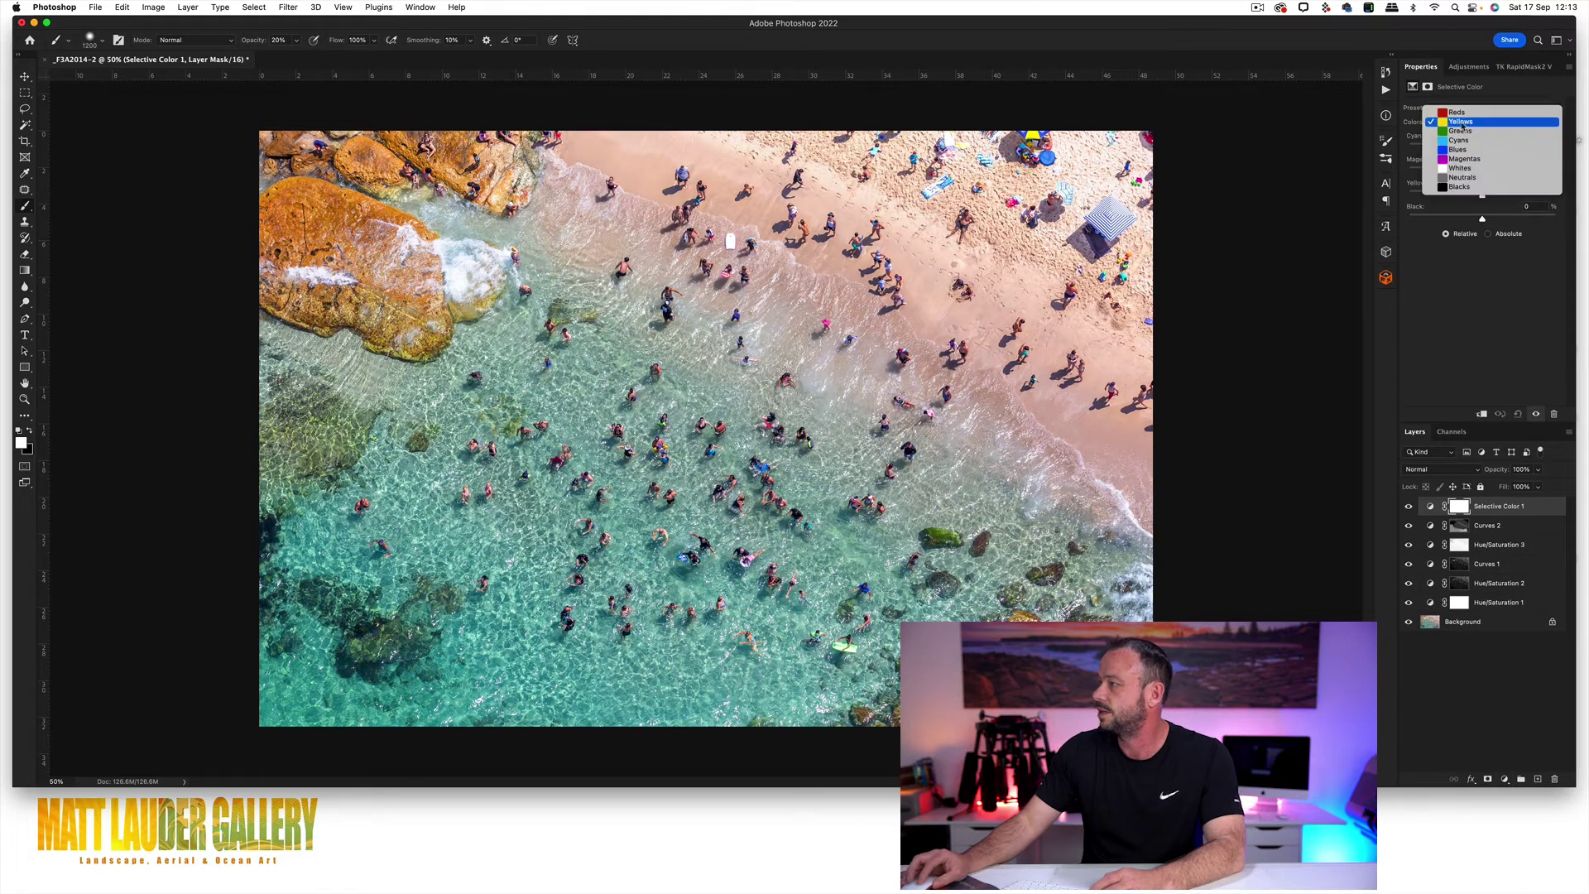
pyautogui.click(1481, 173)
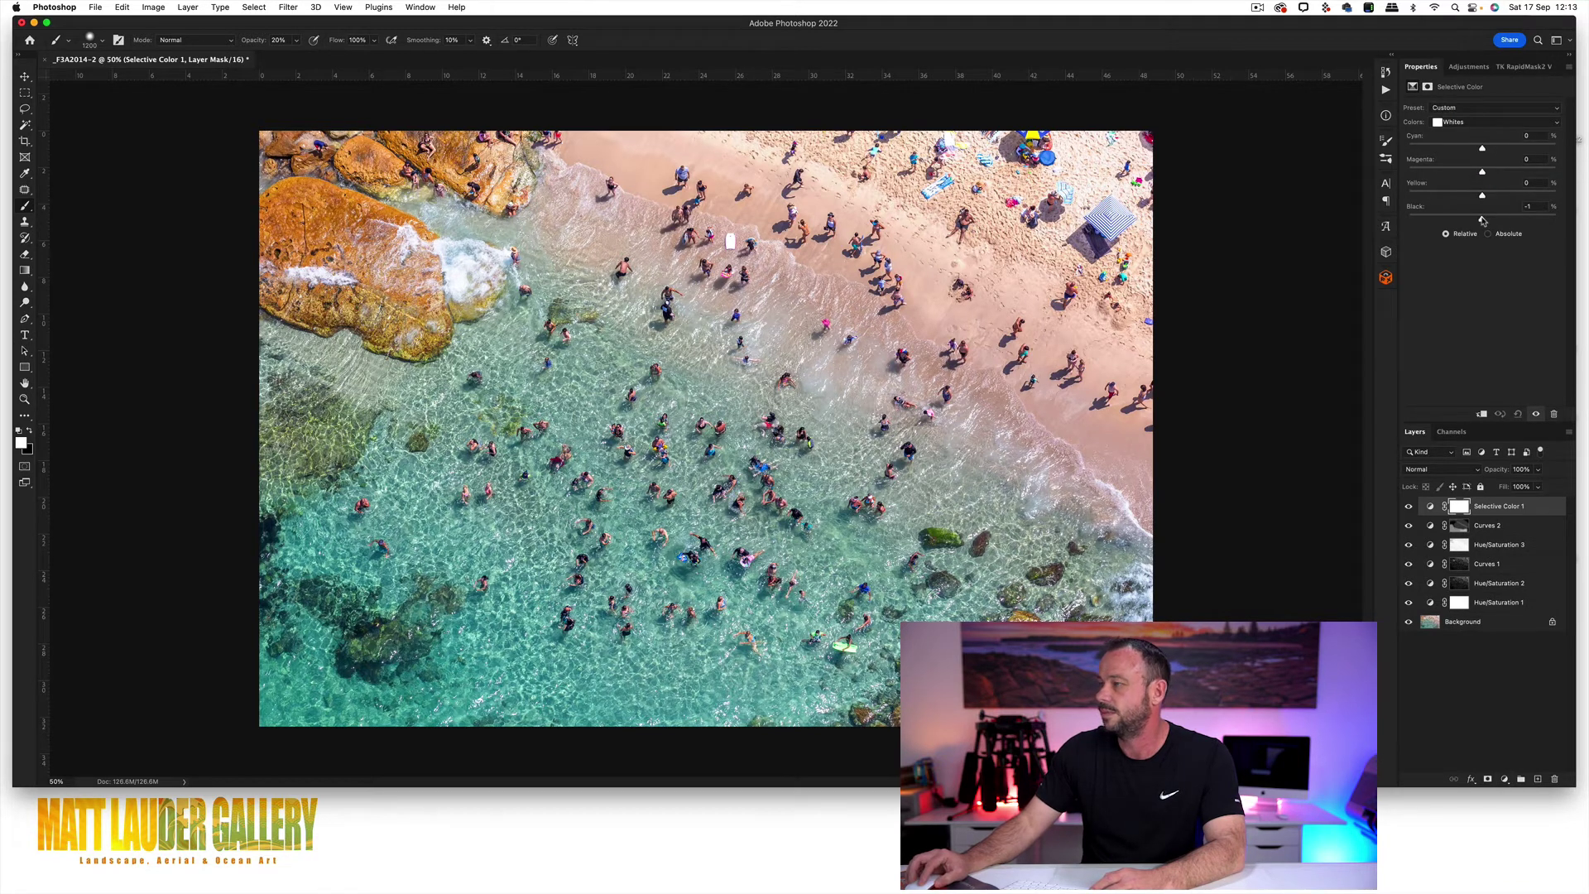
pyautogui.moveTo(1480, 219)
pyautogui.mouseDown()
pyautogui.moveTo(1408, 219)
pyautogui.moveTo(1551, 218)
pyautogui.moveTo(1409, 218)
pyautogui.moveTo(1551, 218)
pyautogui.moveTo(1424, 220)
pyautogui.moveTo(1487, 222)
pyautogui.mouseUp()
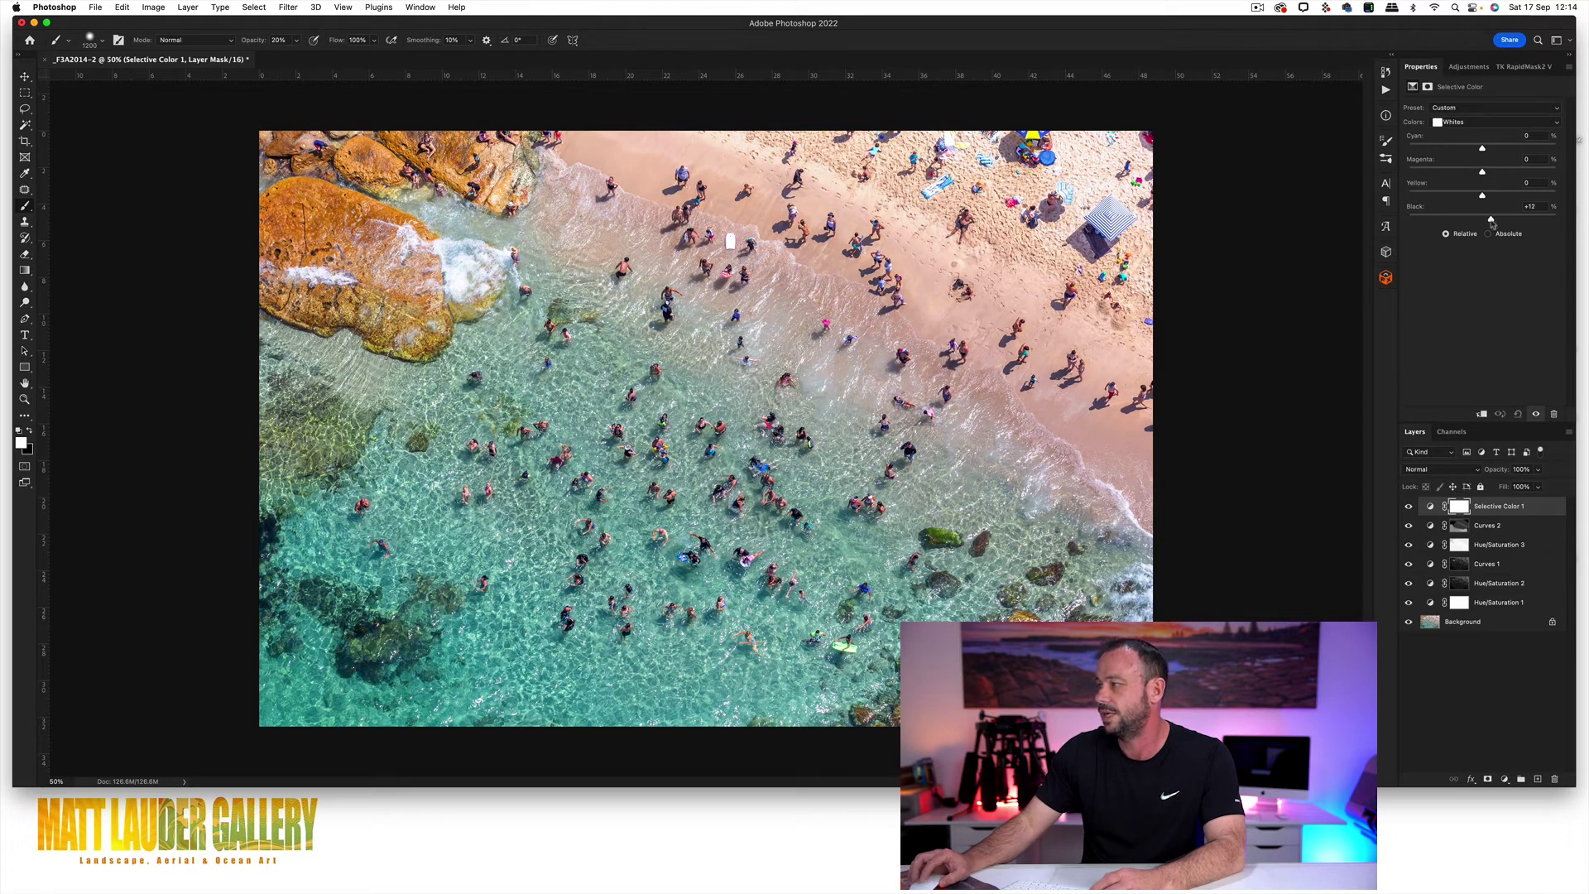
pyautogui.click(1408, 506)
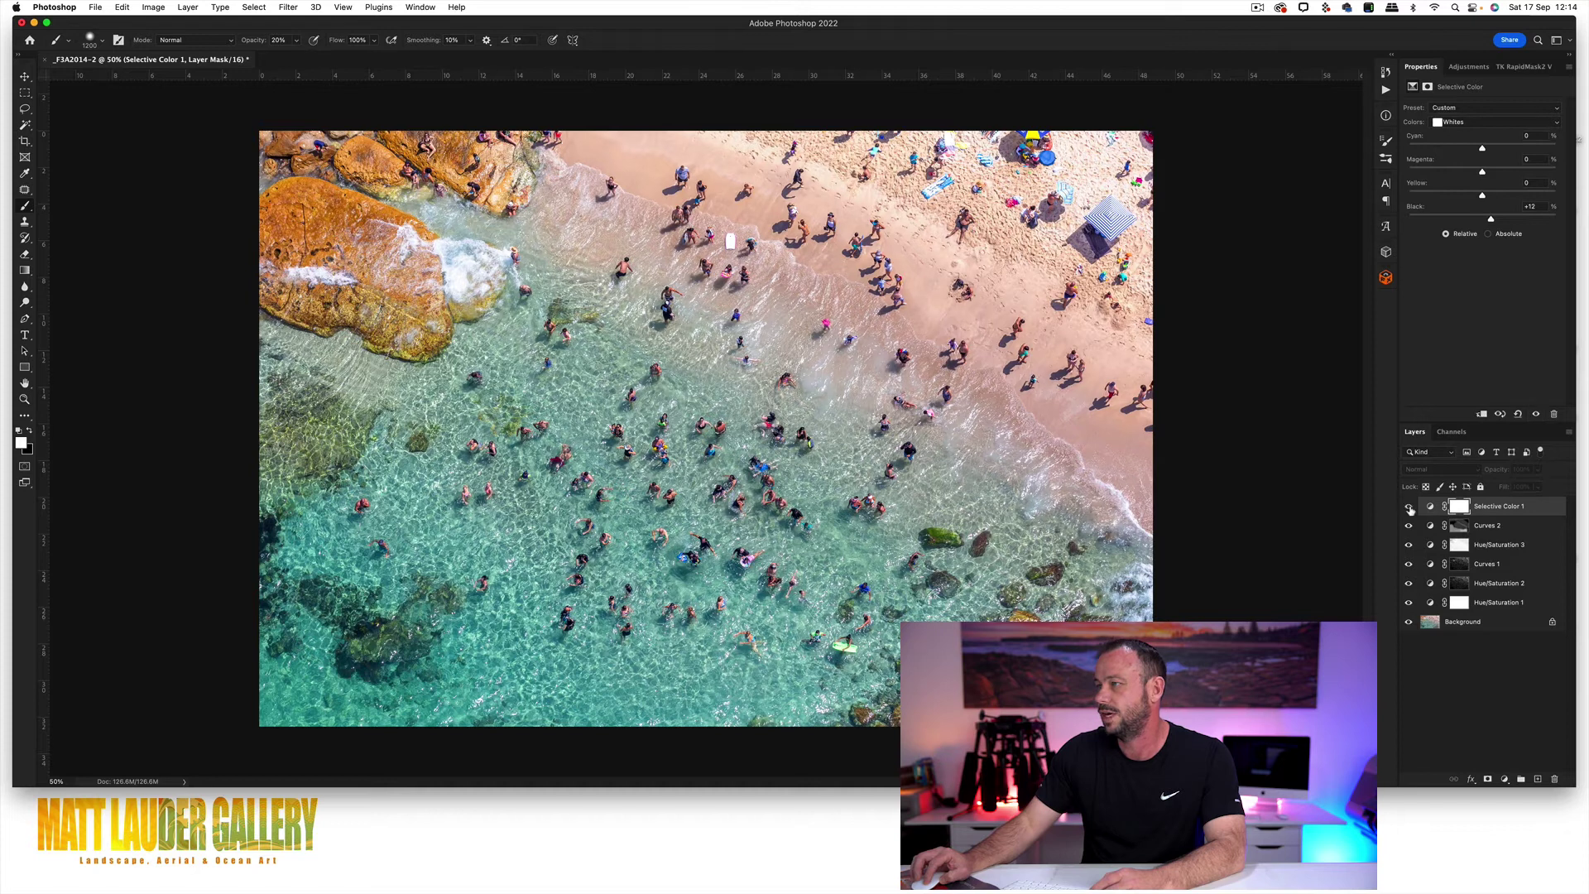
pyautogui.click(1409, 507)
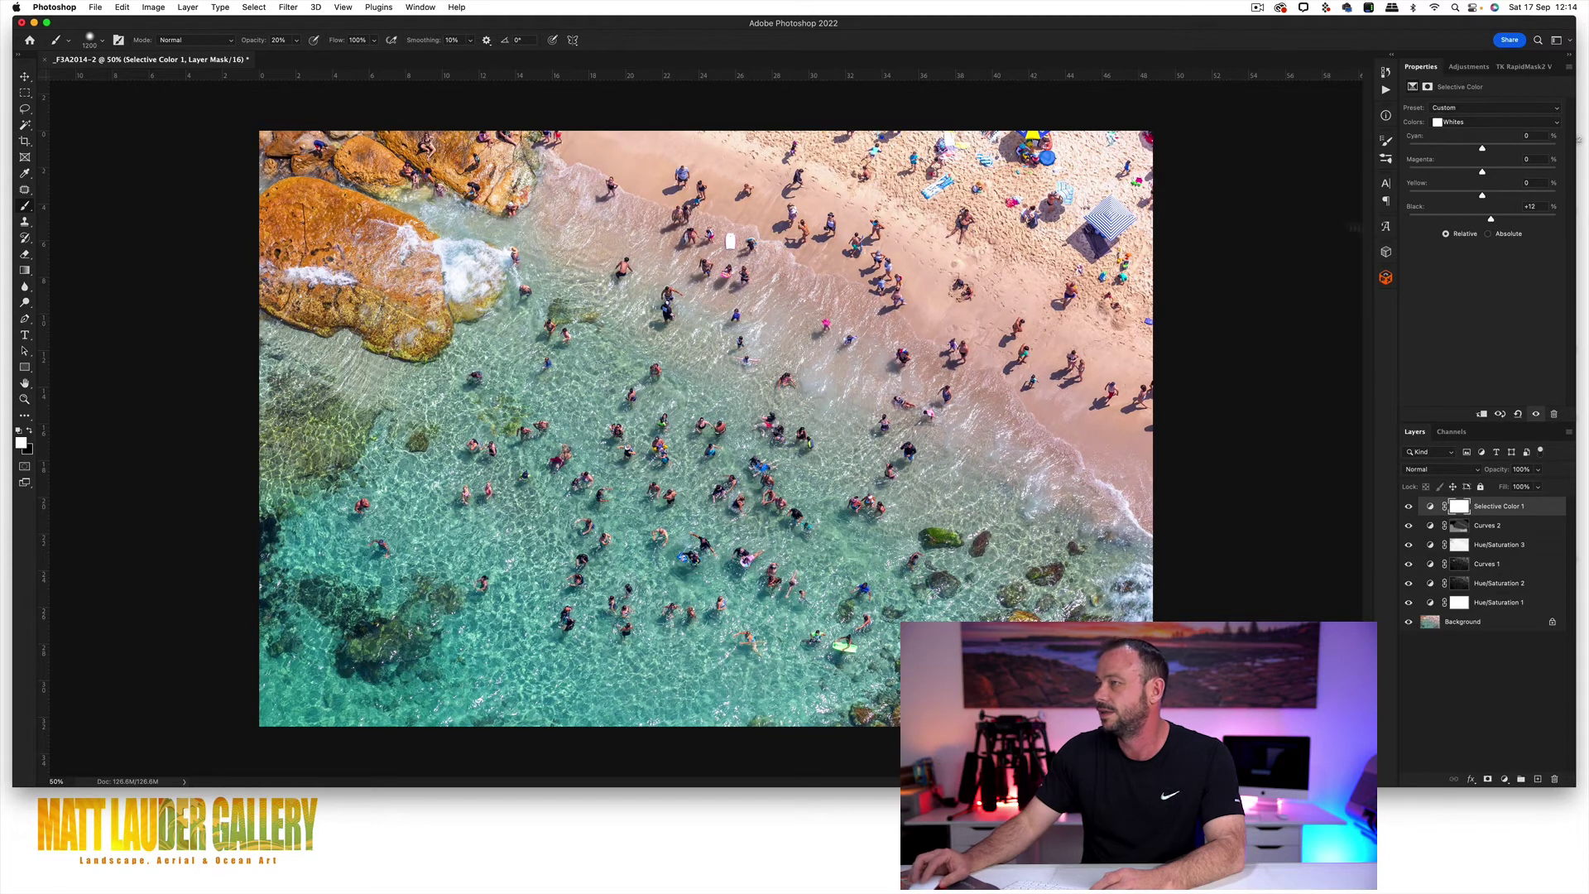
# Give Selective Color 1's Yellows Cyan +8 and Black +10, then compare it off and on.
pyautogui.click(1458, 123)
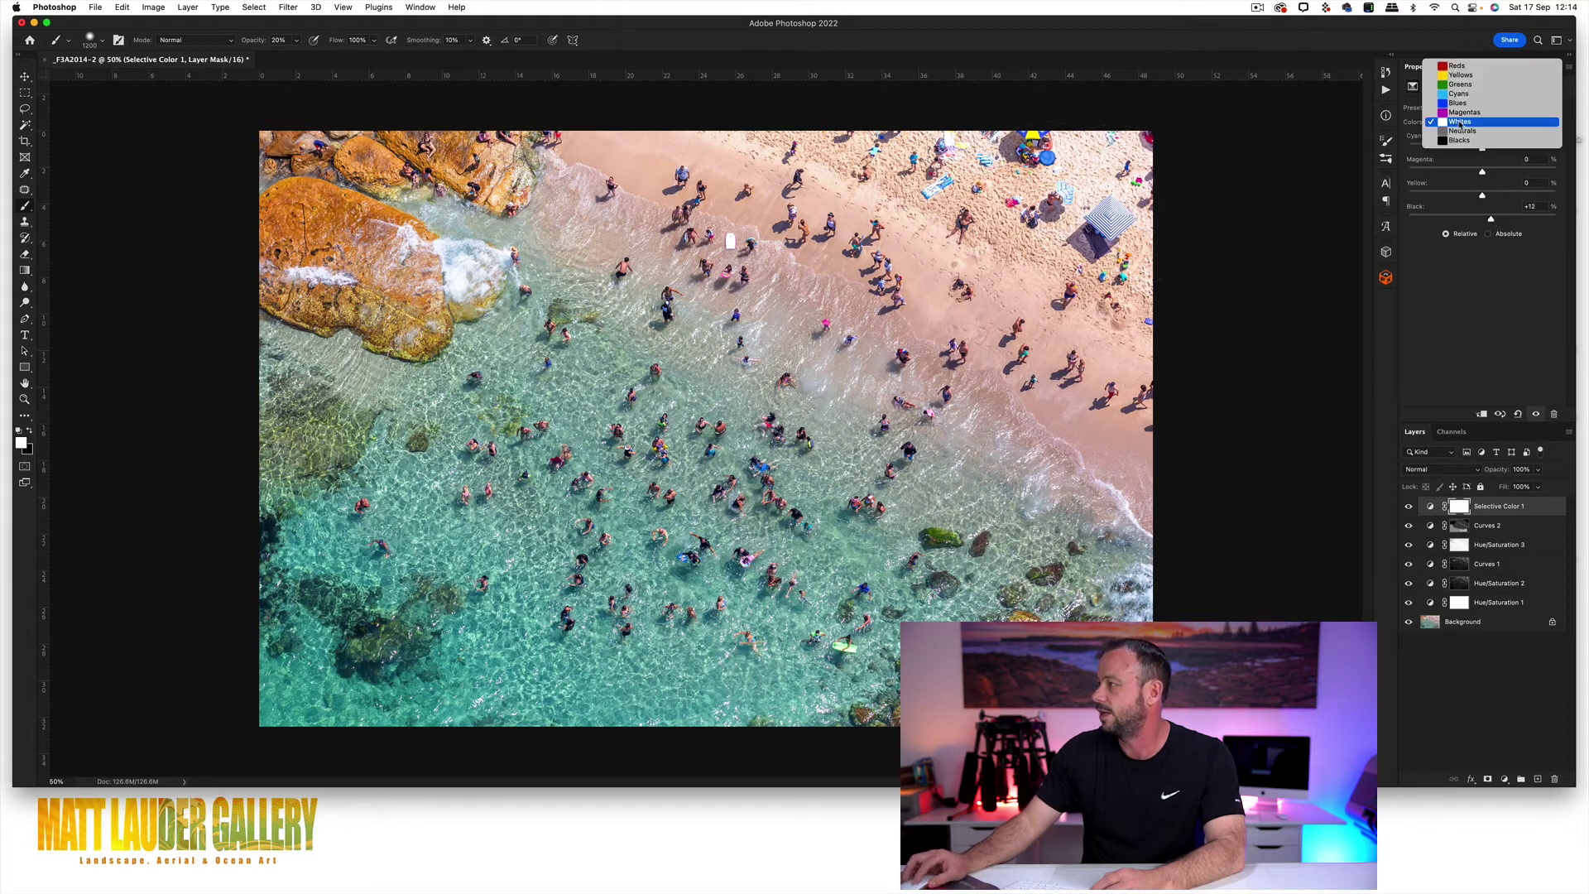
pyautogui.click(1461, 75)
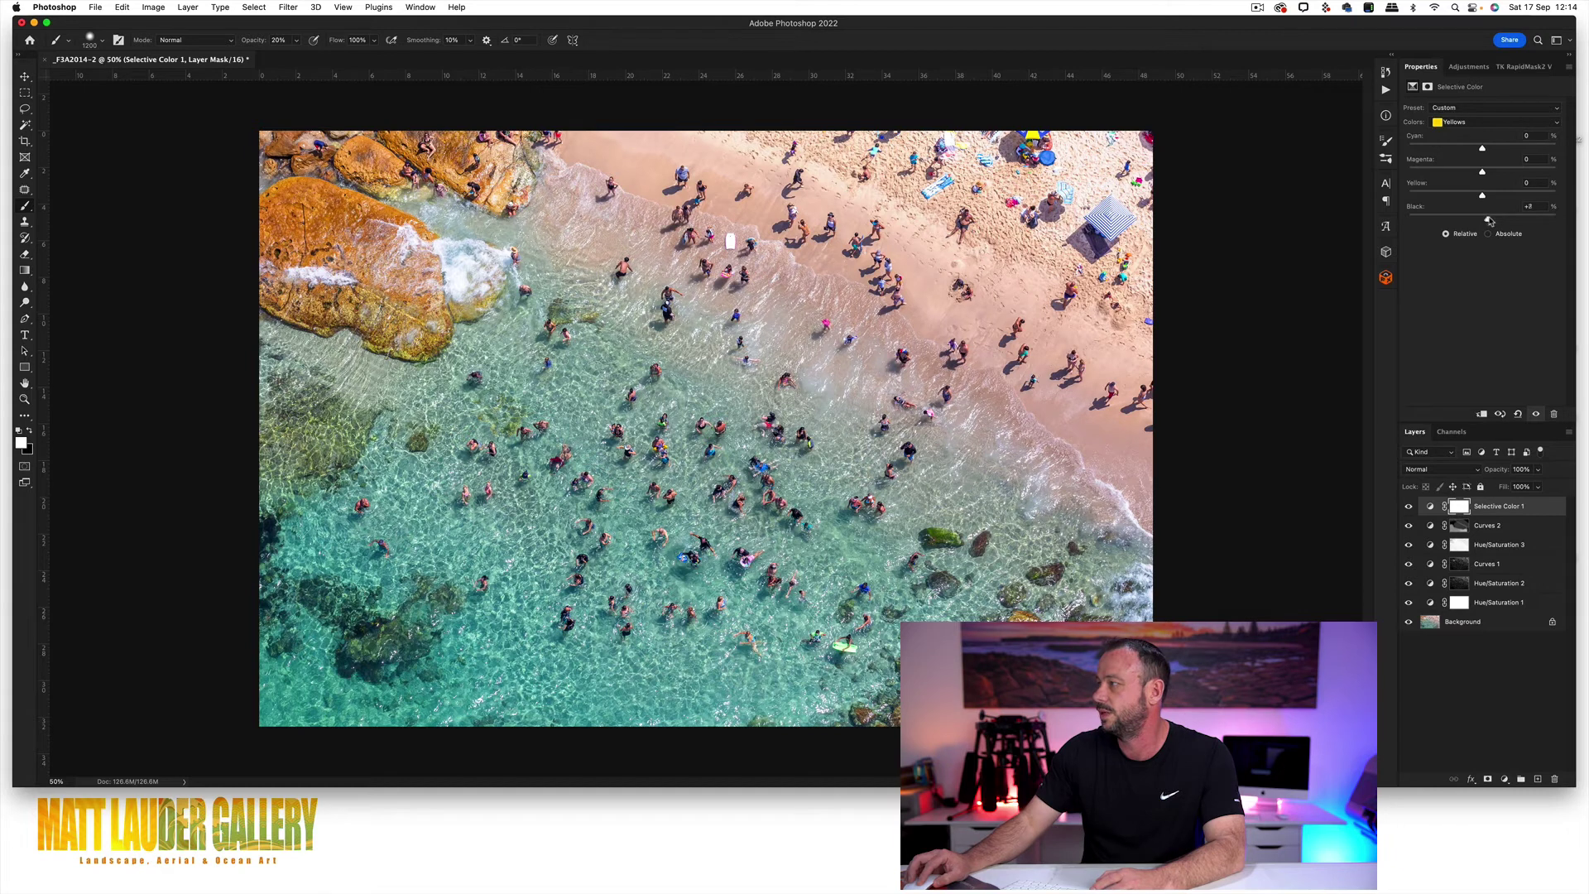
pyautogui.moveTo(1489, 219); pyautogui.dragTo(1489, 218)
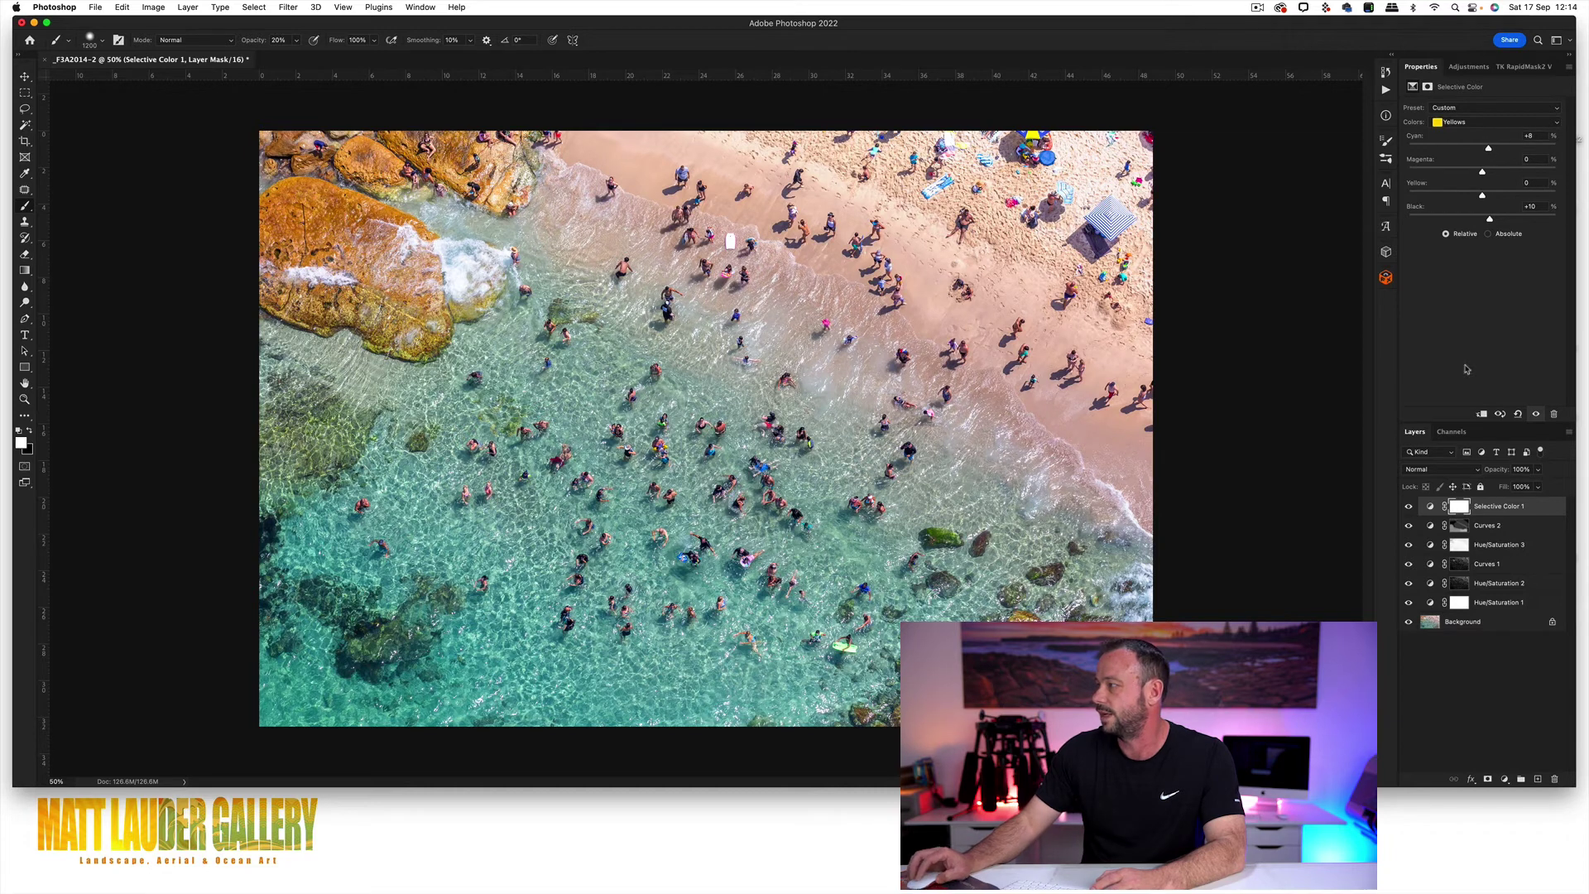
pyautogui.click(1409, 507)
pyautogui.click(1409, 507)
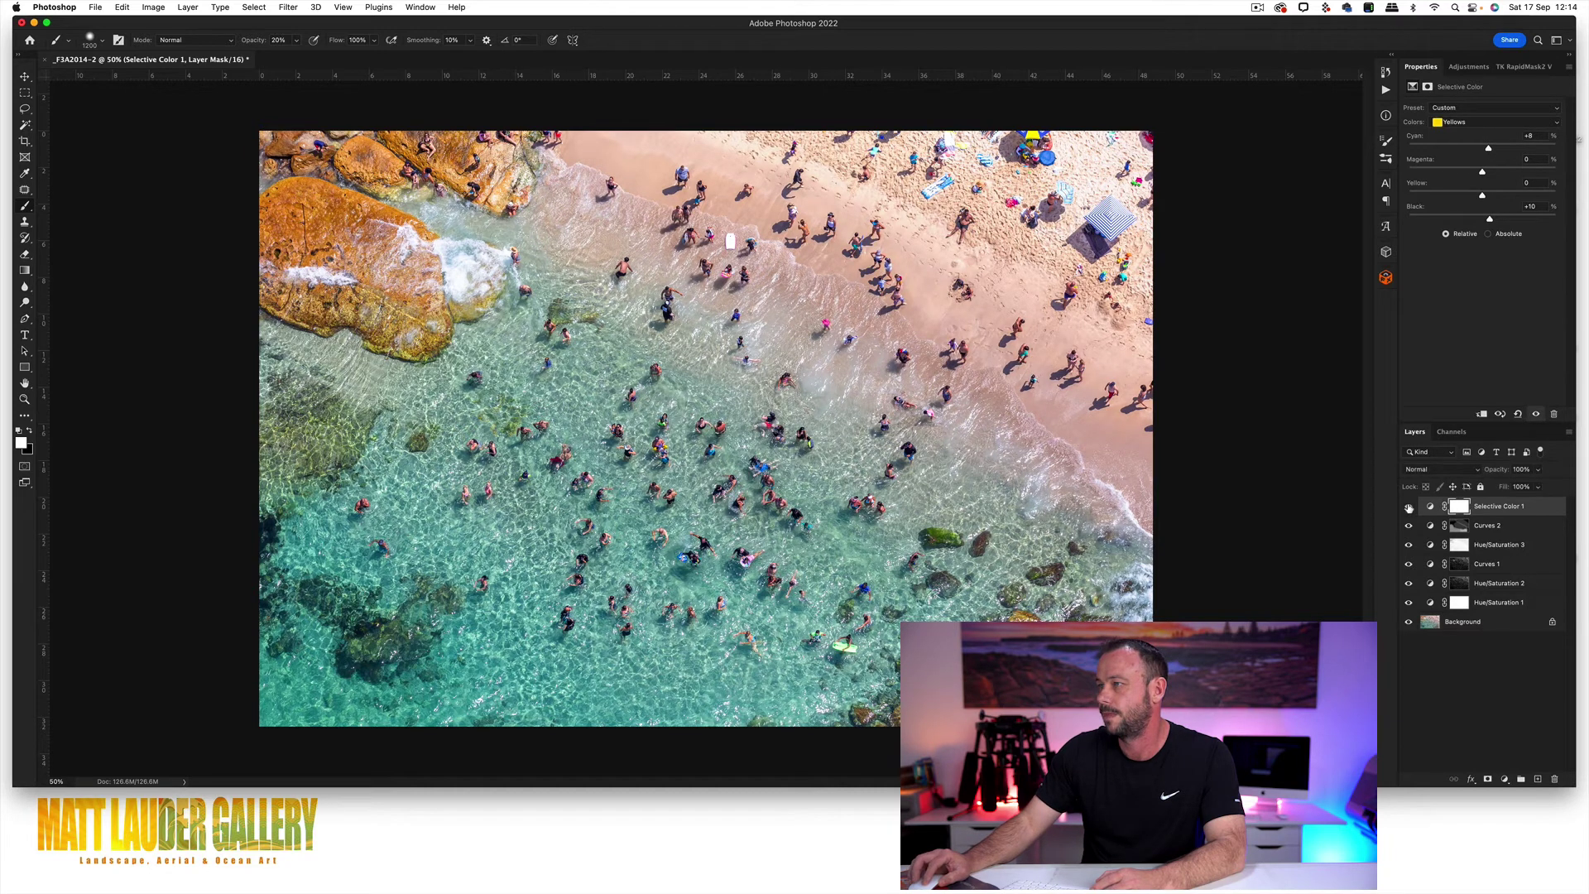
pyautogui.click(1409, 507)
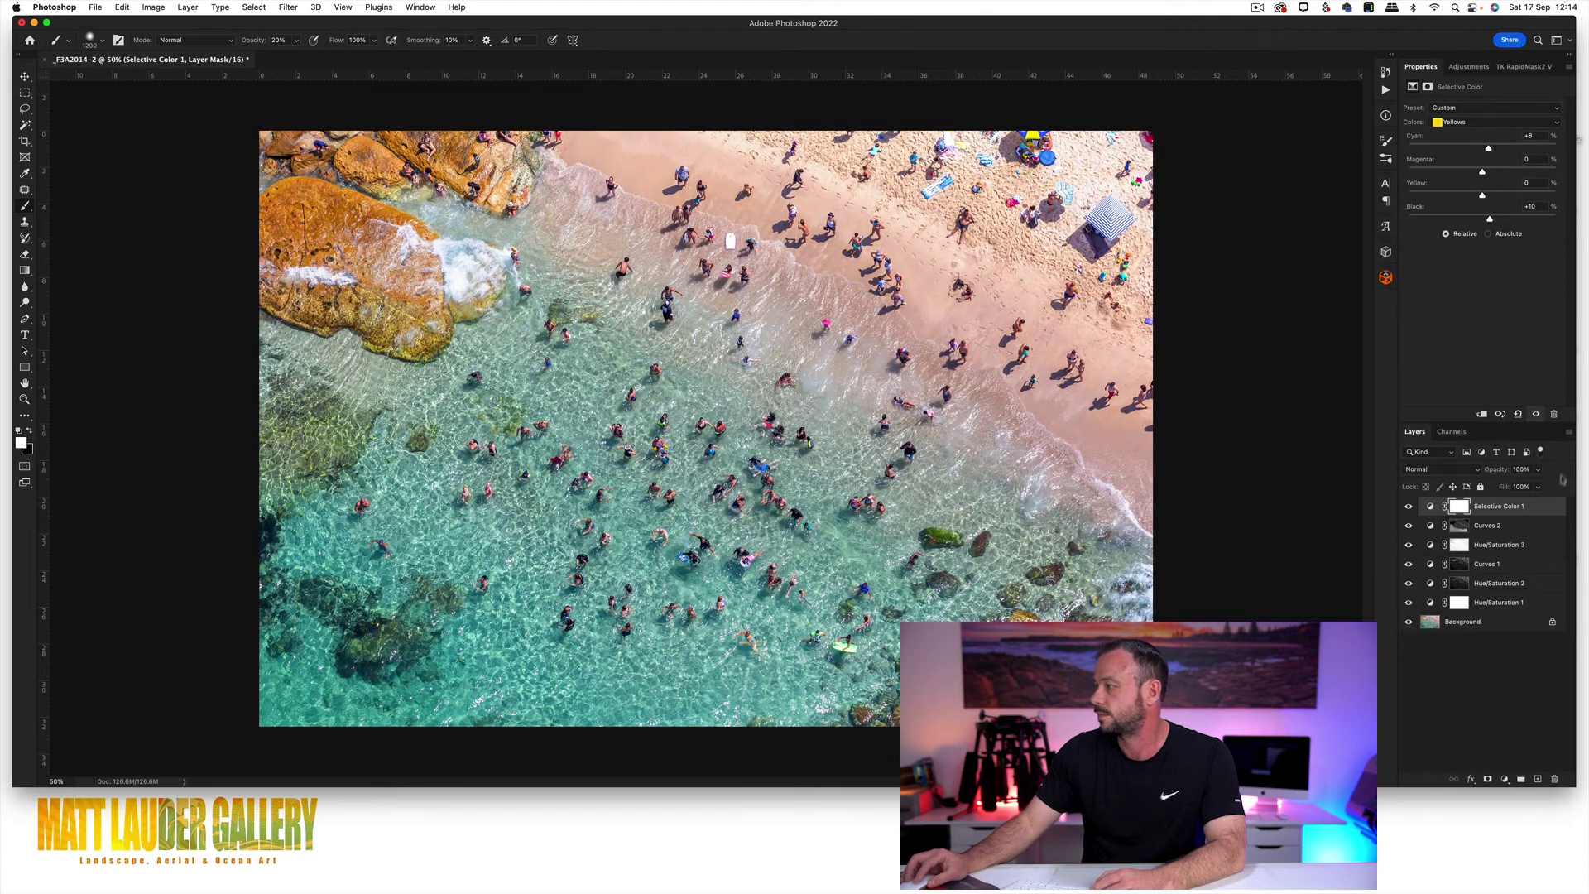
pyautogui.click(1567, 439)
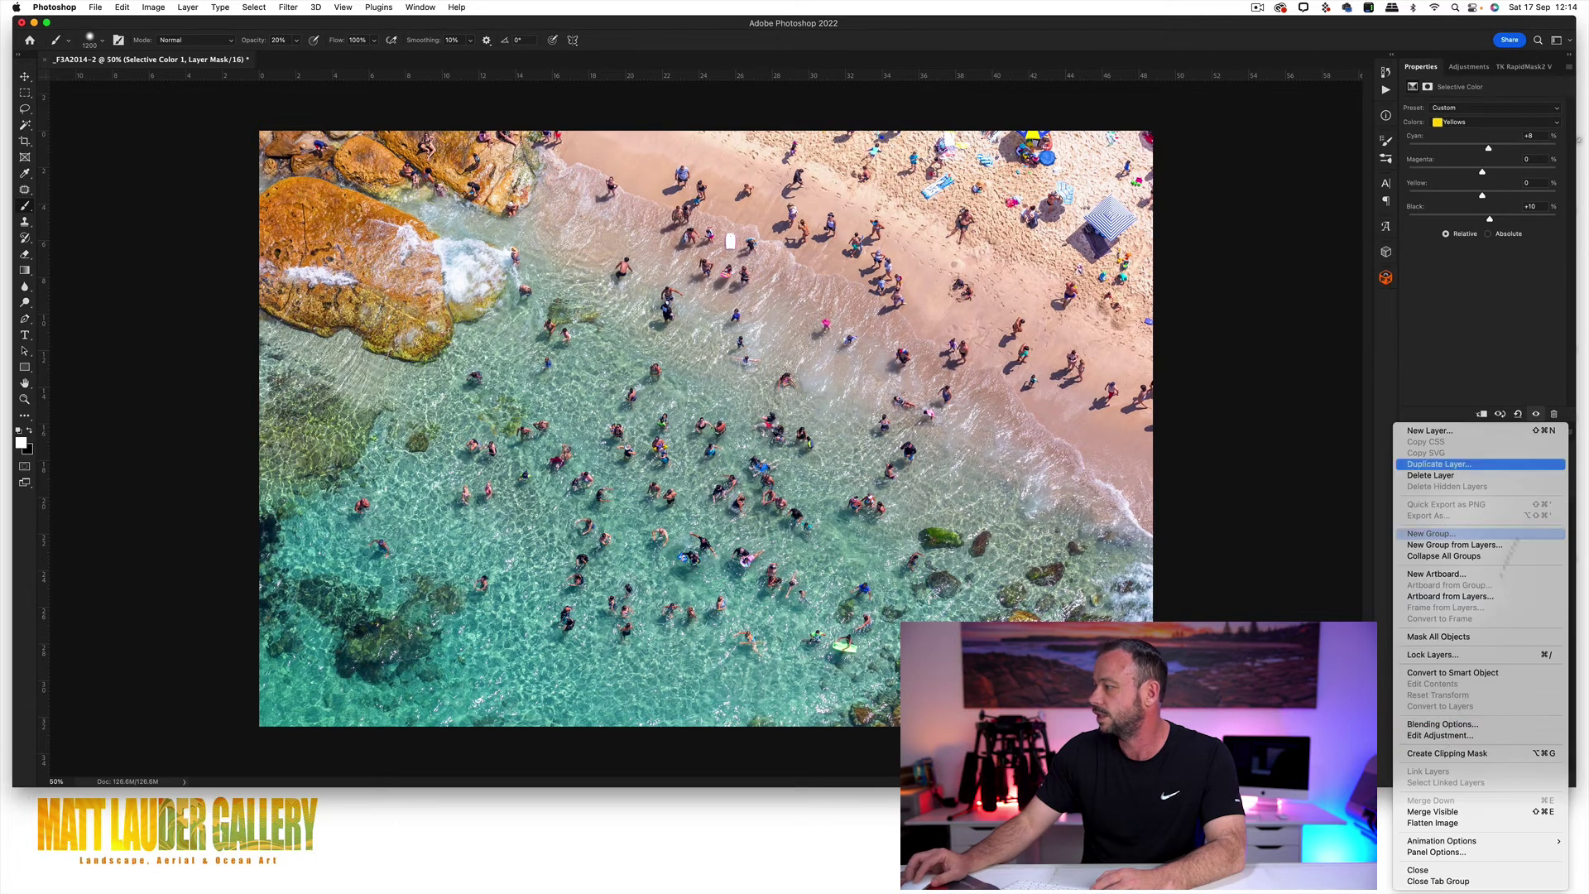
# Flatten the image into the Background and duplicate it as Layer 1.
pyautogui.click(1427, 824)
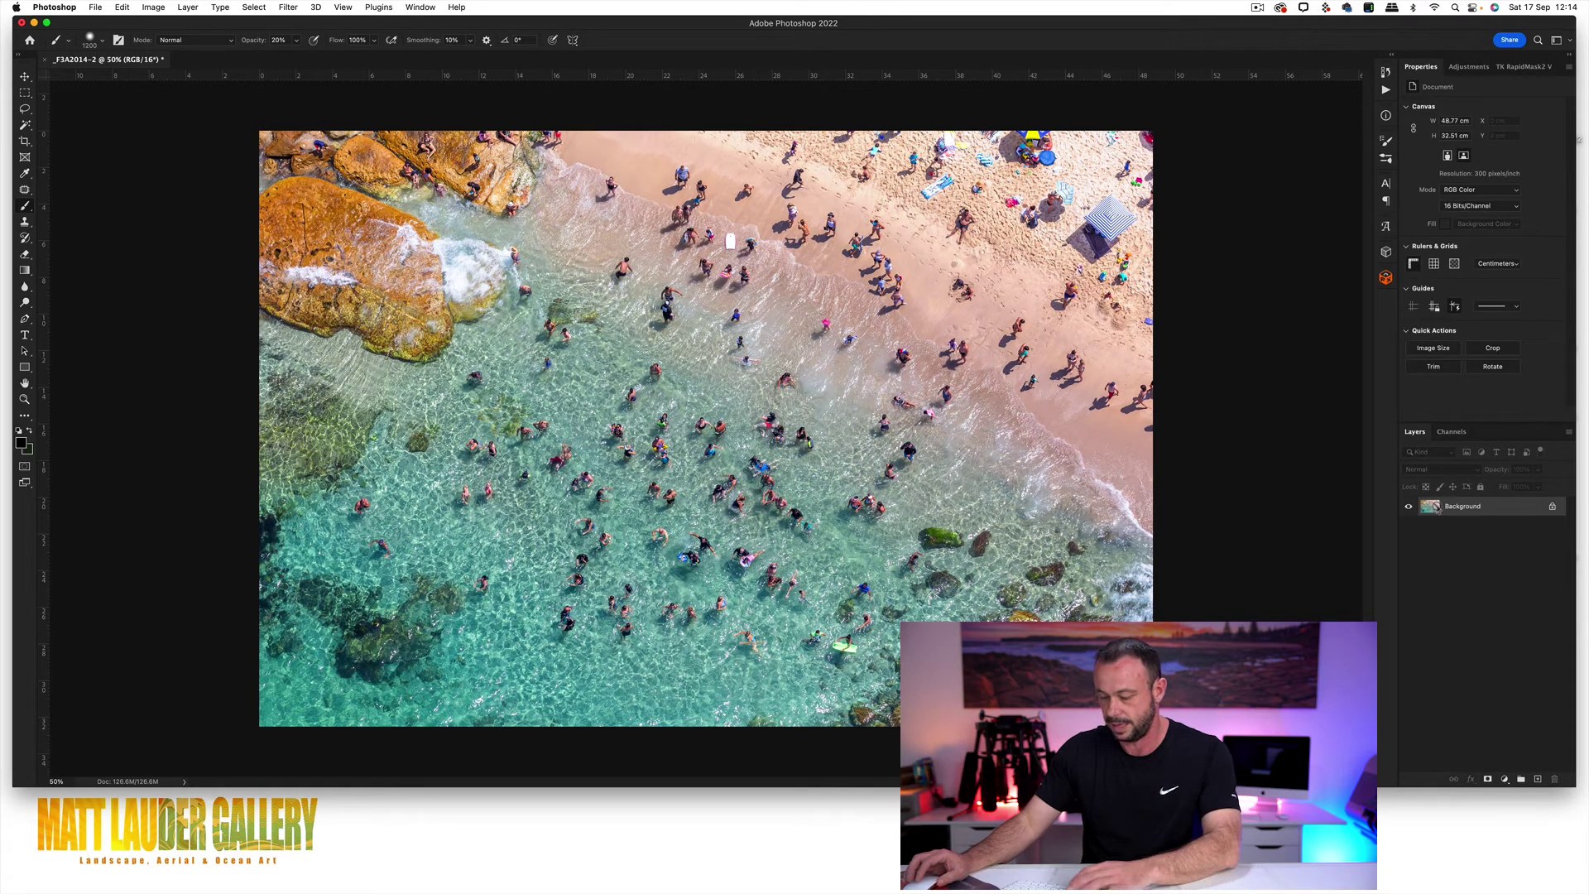
pyautogui.press('super+j')
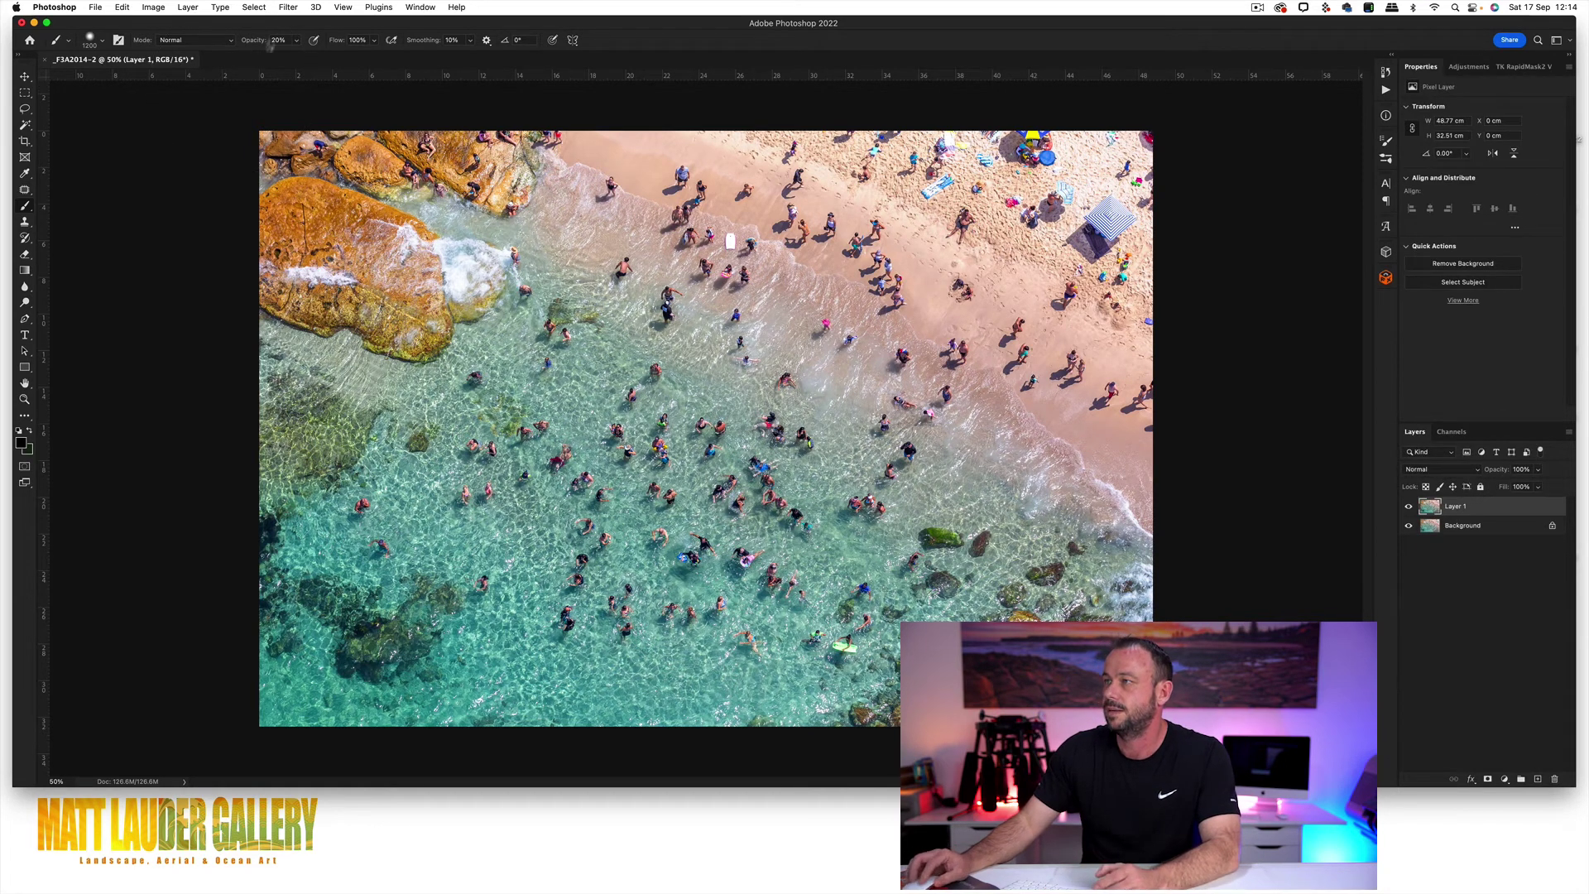
pyautogui.click(287, 8)
# Apply Unsharp Mask to Layer 1 at Amount 36%, Radius 2.8 pixels, Threshold 0.
pyautogui.moveTo(373, 234)
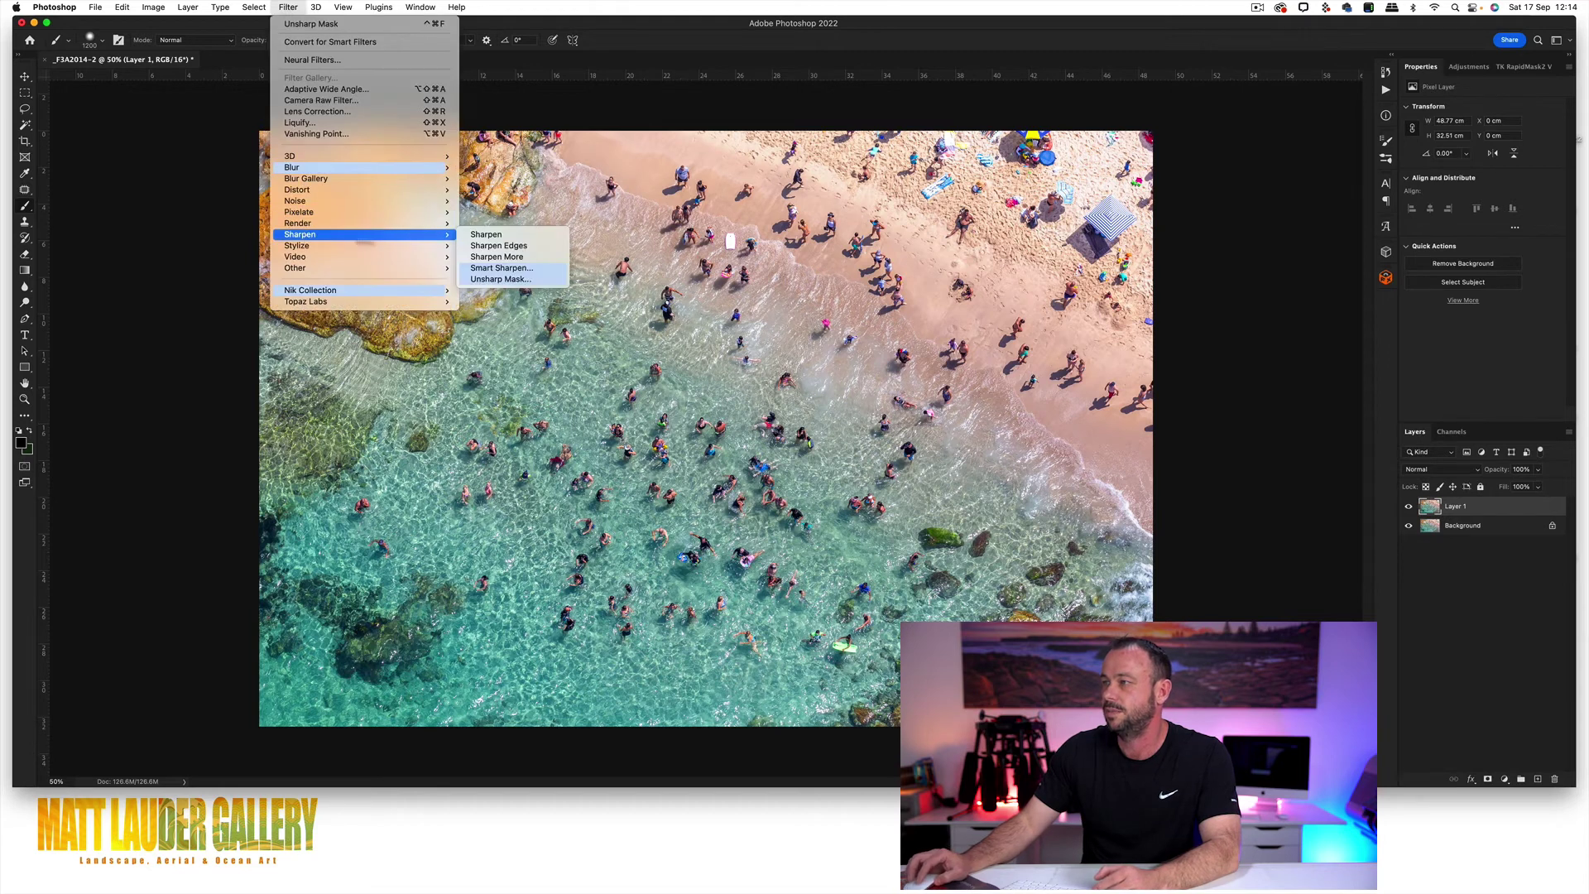
pyautogui.click(500, 279)
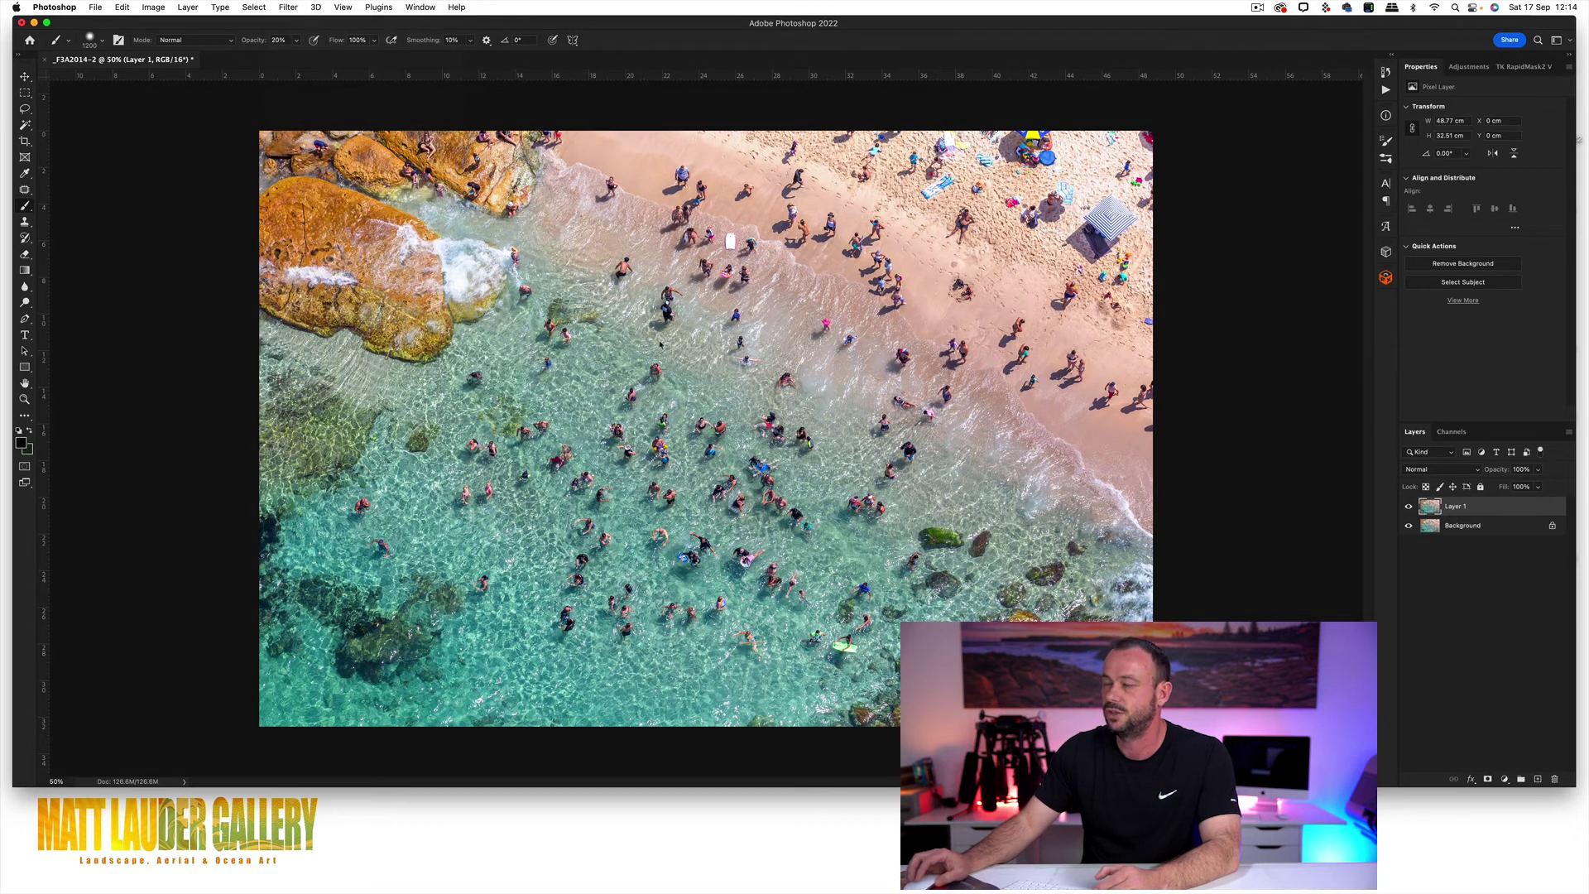
pyautogui.moveTo(279, 320); pyautogui.dragTo(256, 355)
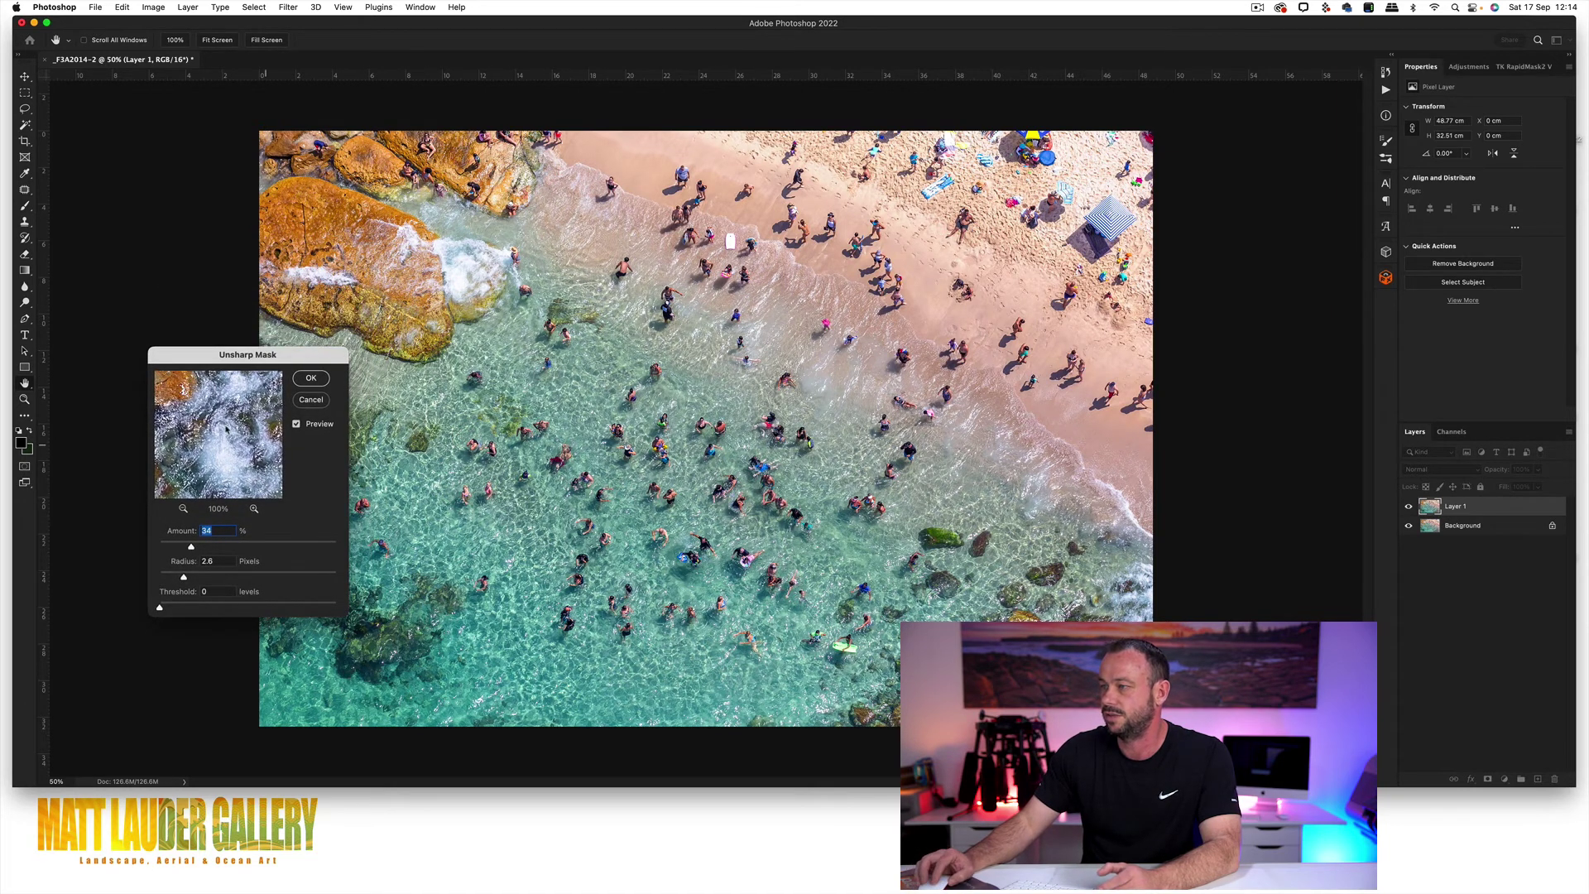
pyautogui.click(528, 495)
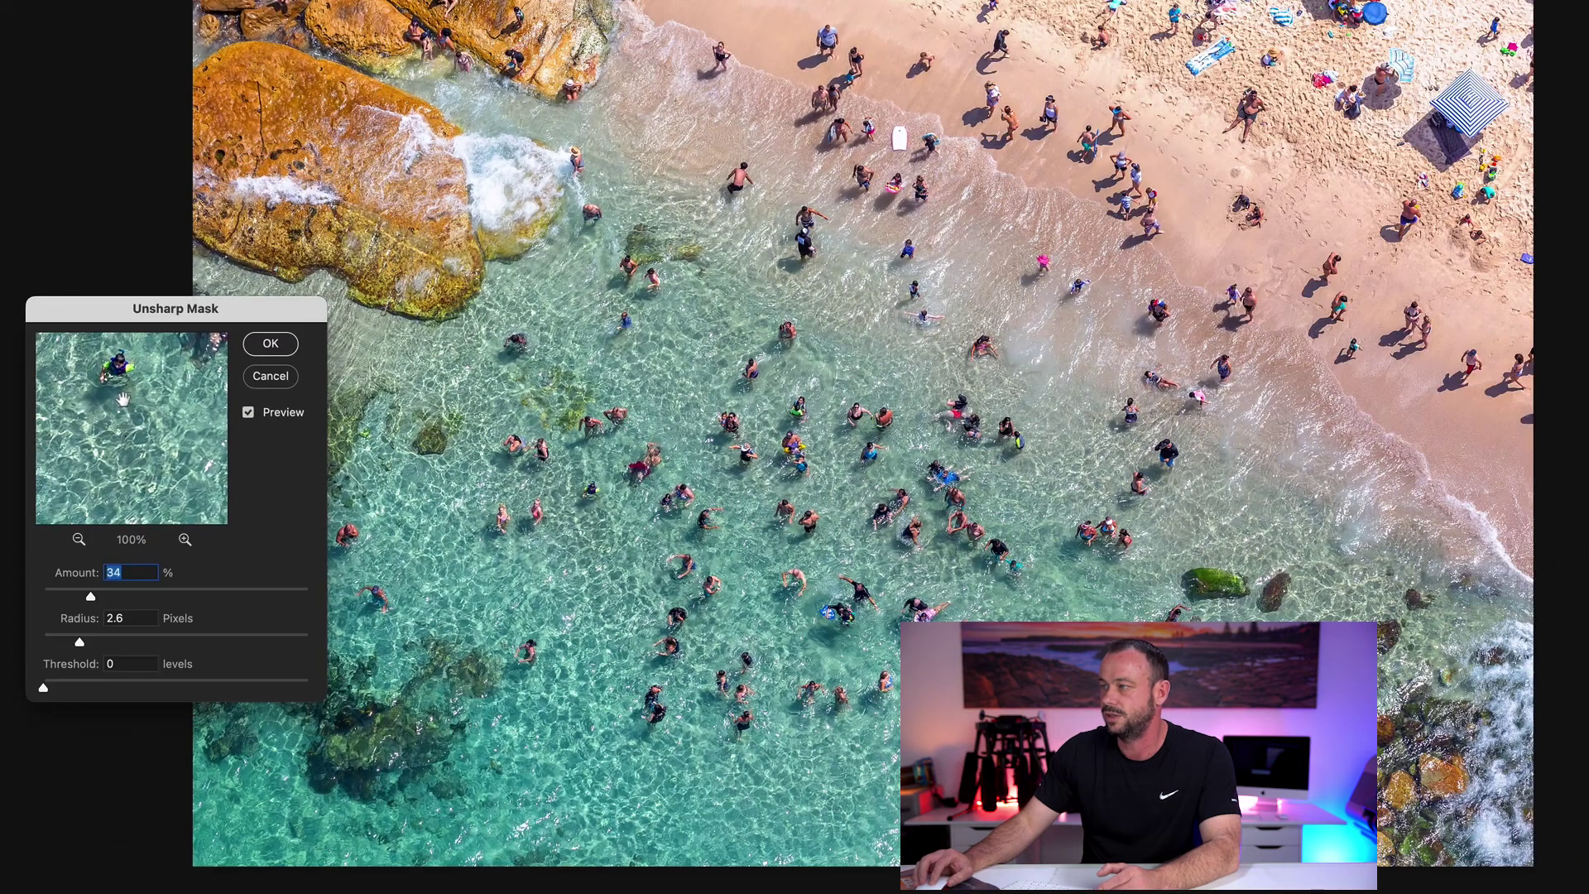
pyautogui.click(629, 263)
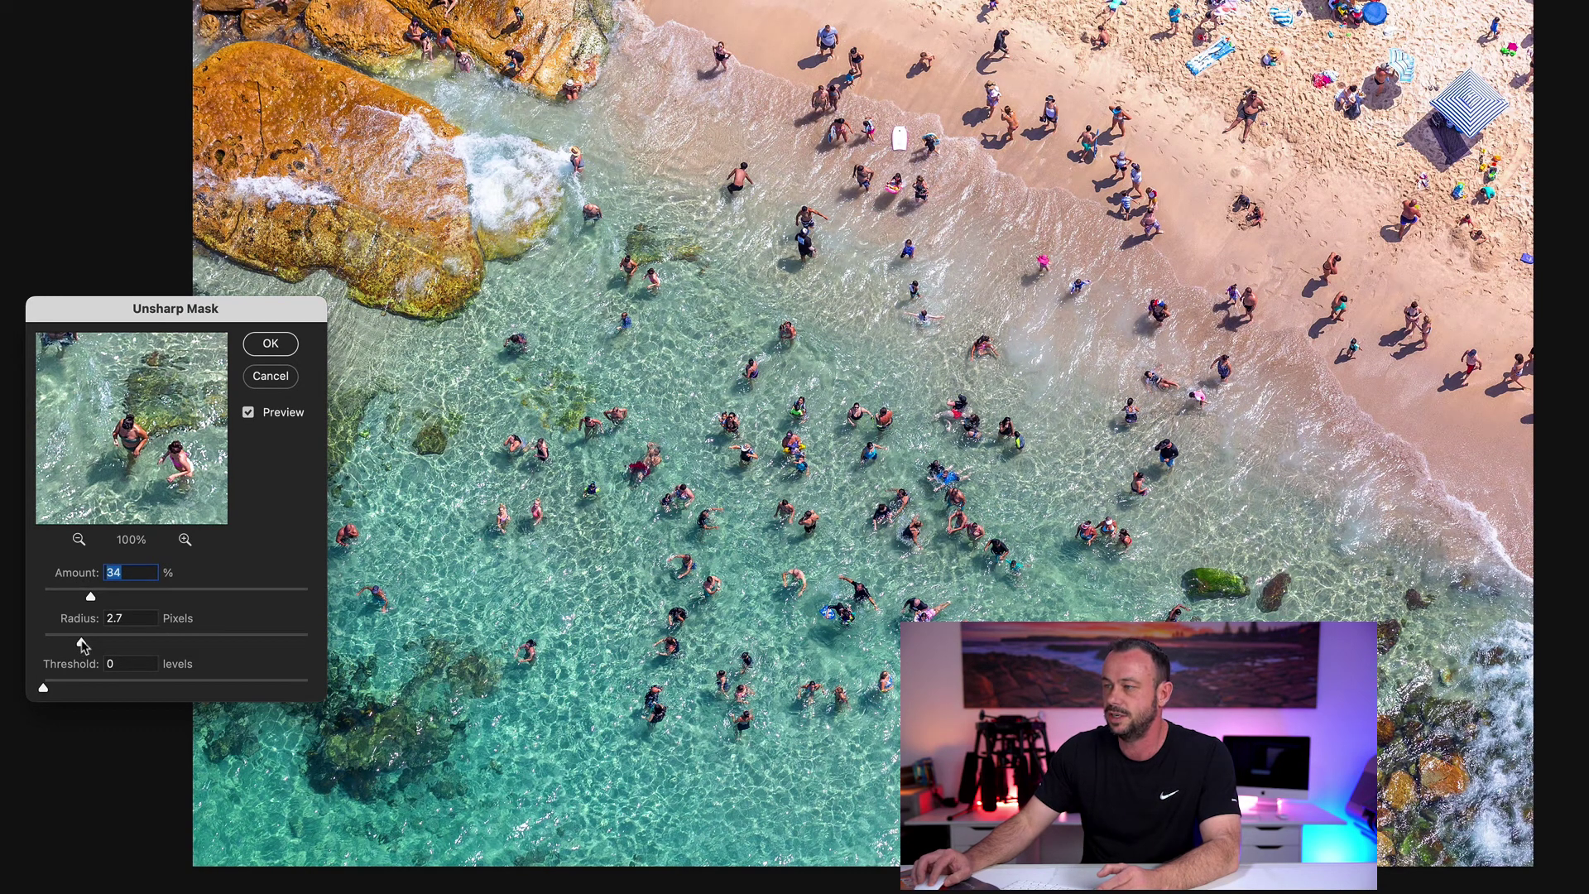
pyautogui.click(82, 642)
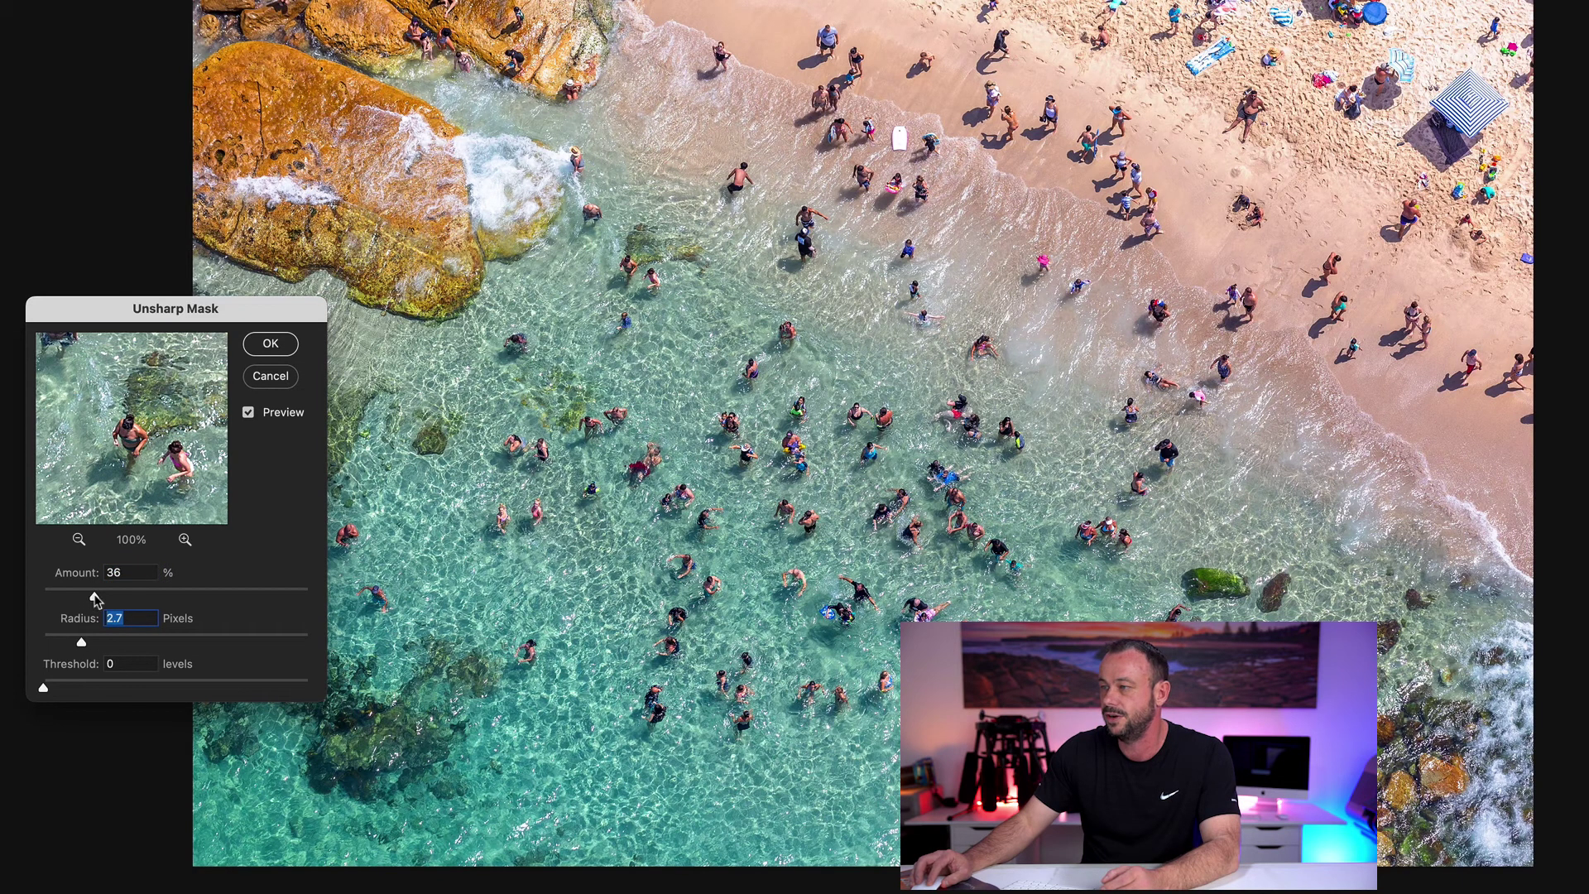
pyautogui.click(94, 597)
pyautogui.click(82, 642)
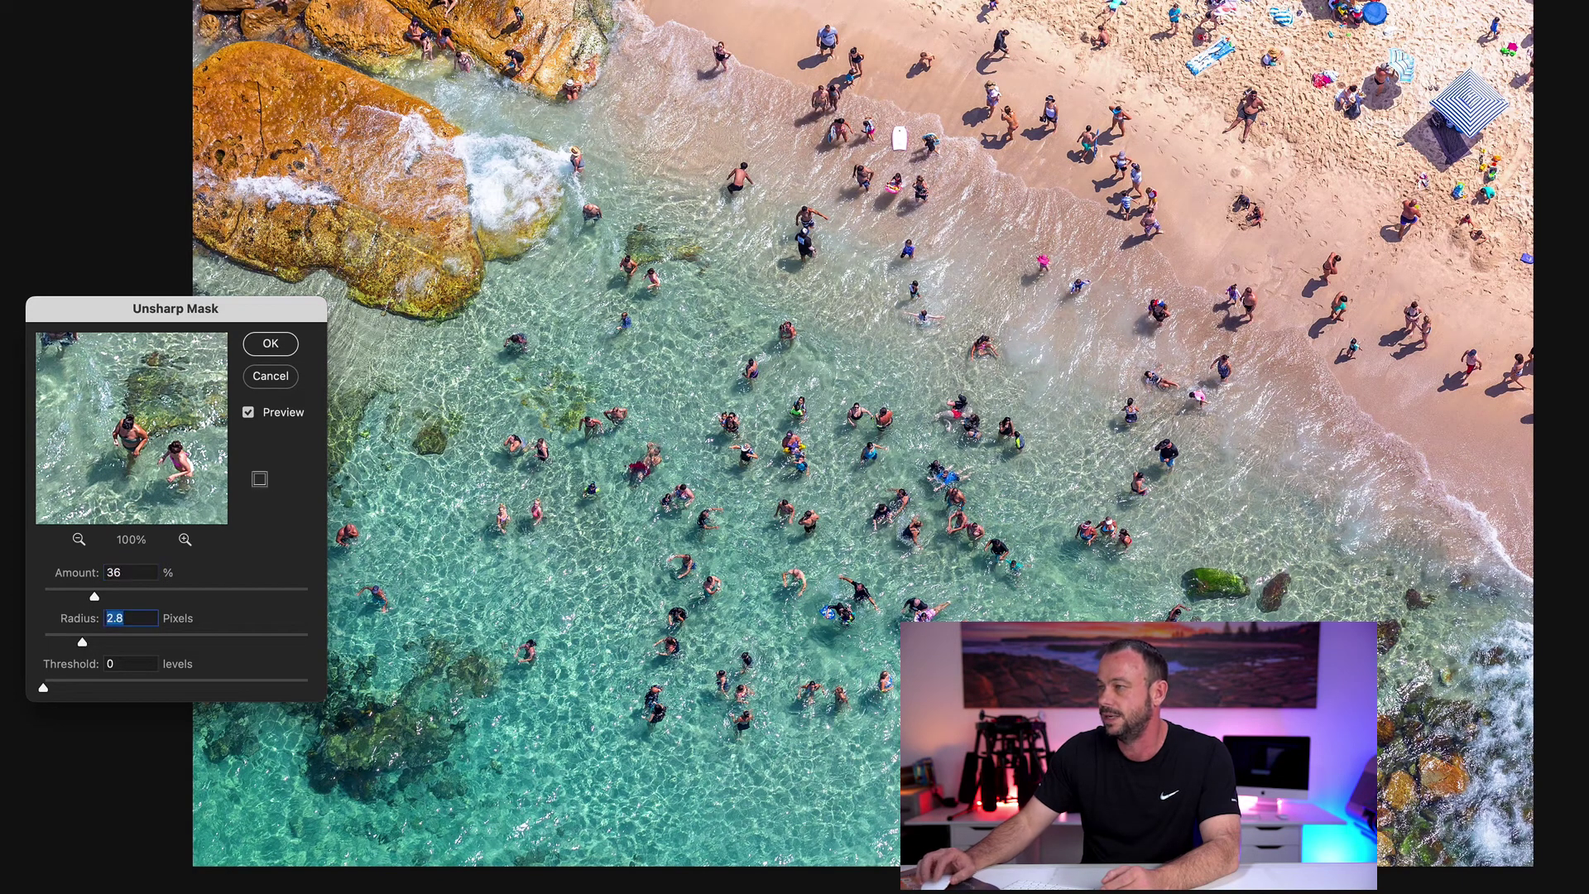
pyautogui.click(653, 497)
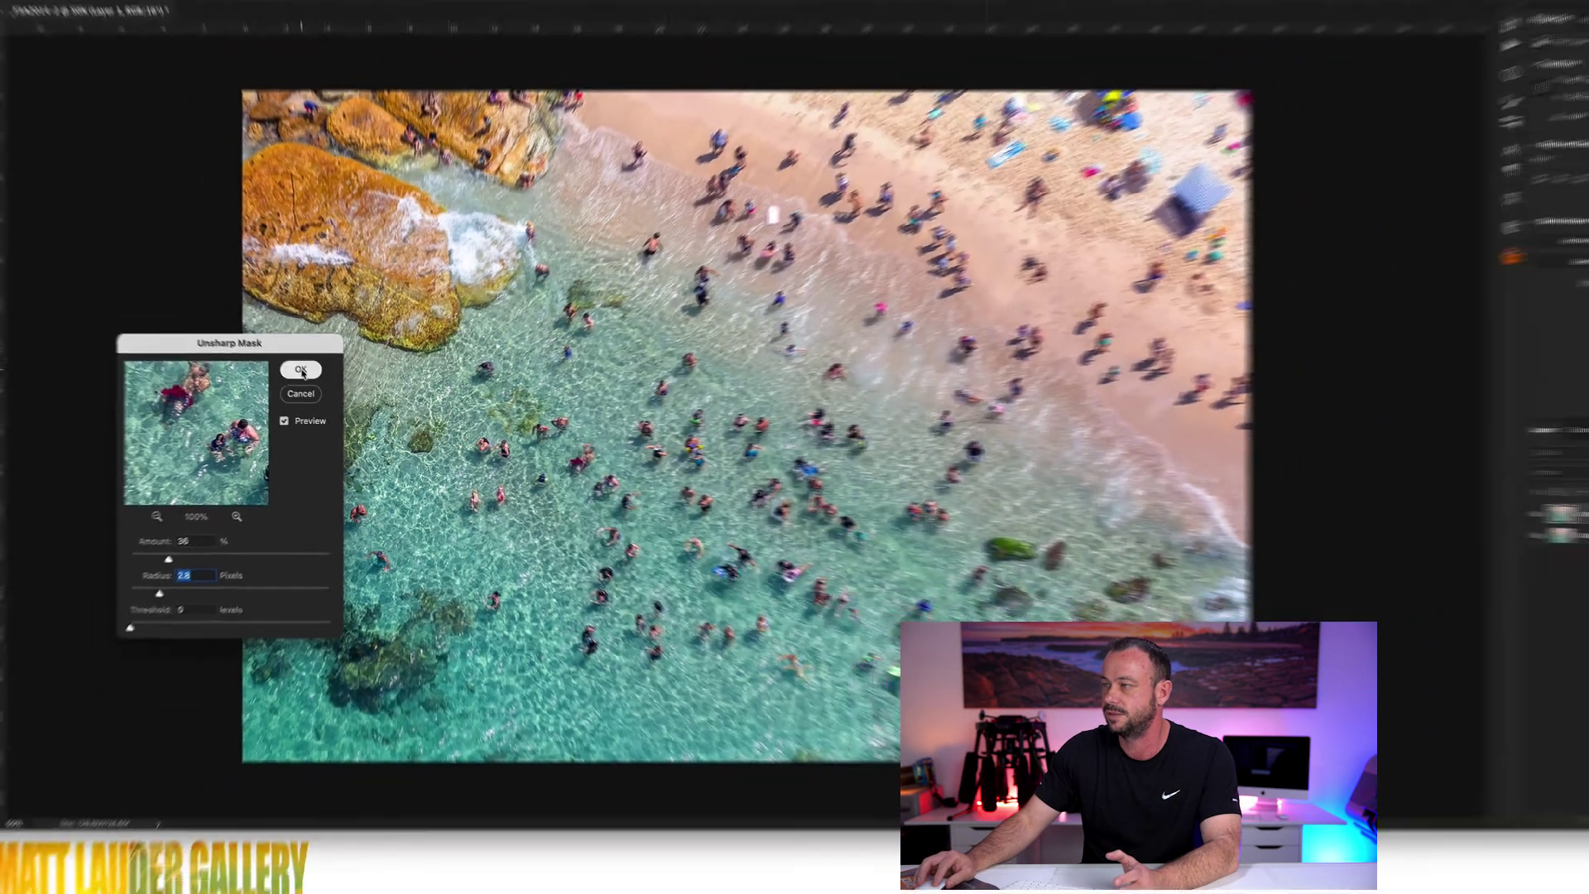
pyautogui.click(272, 348)
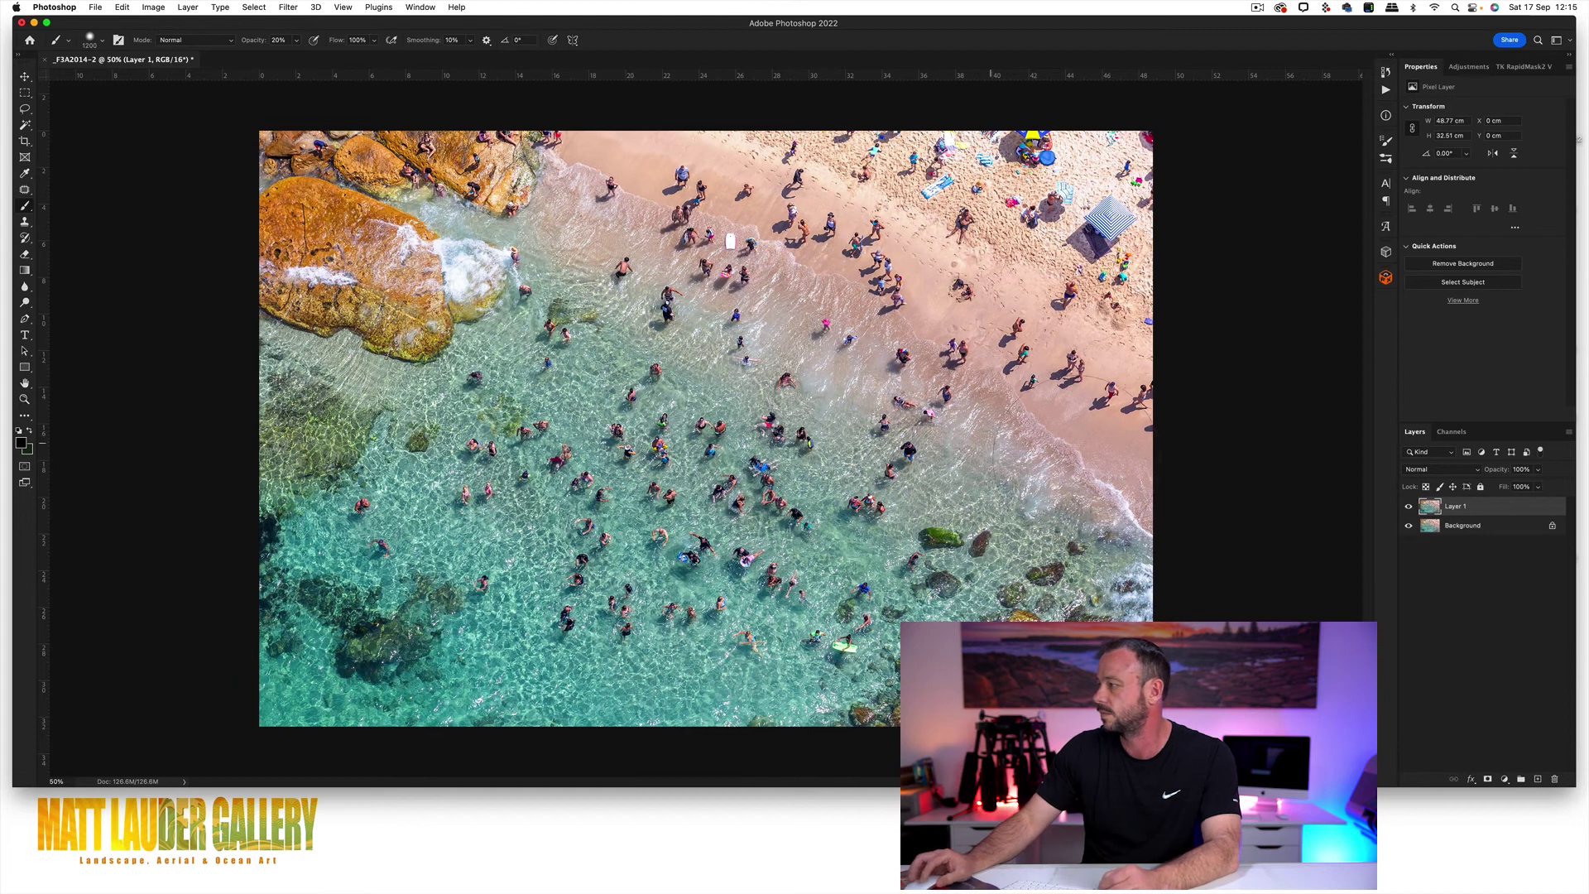
# Merge Layer 1 down into the Background and zoom to 100% on the swimmers.
pyautogui.press('super+e')
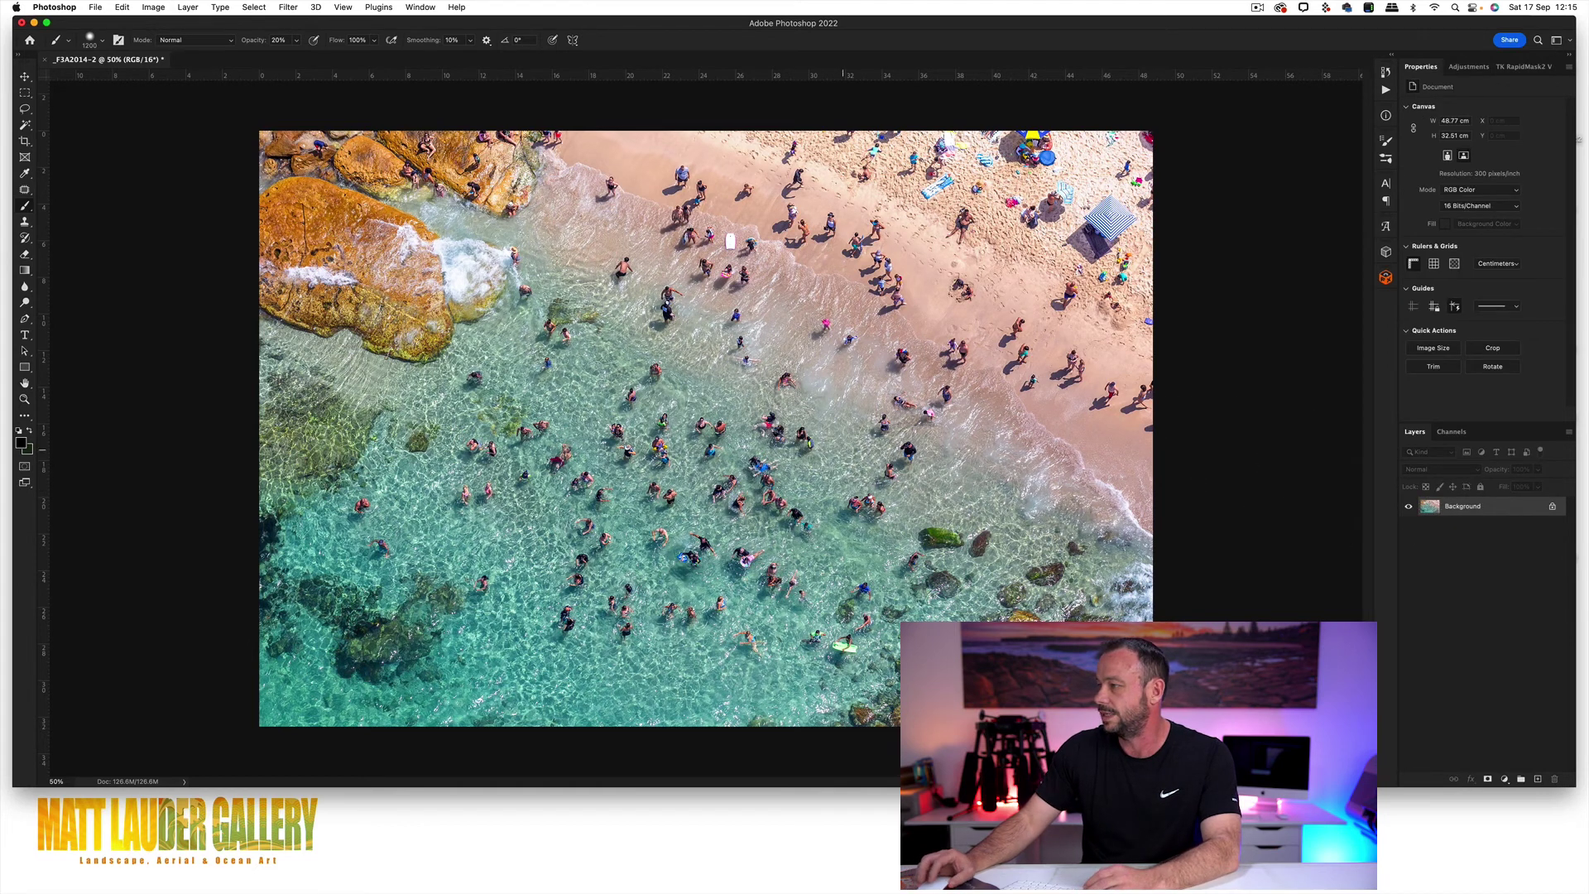
pyautogui.press('z')
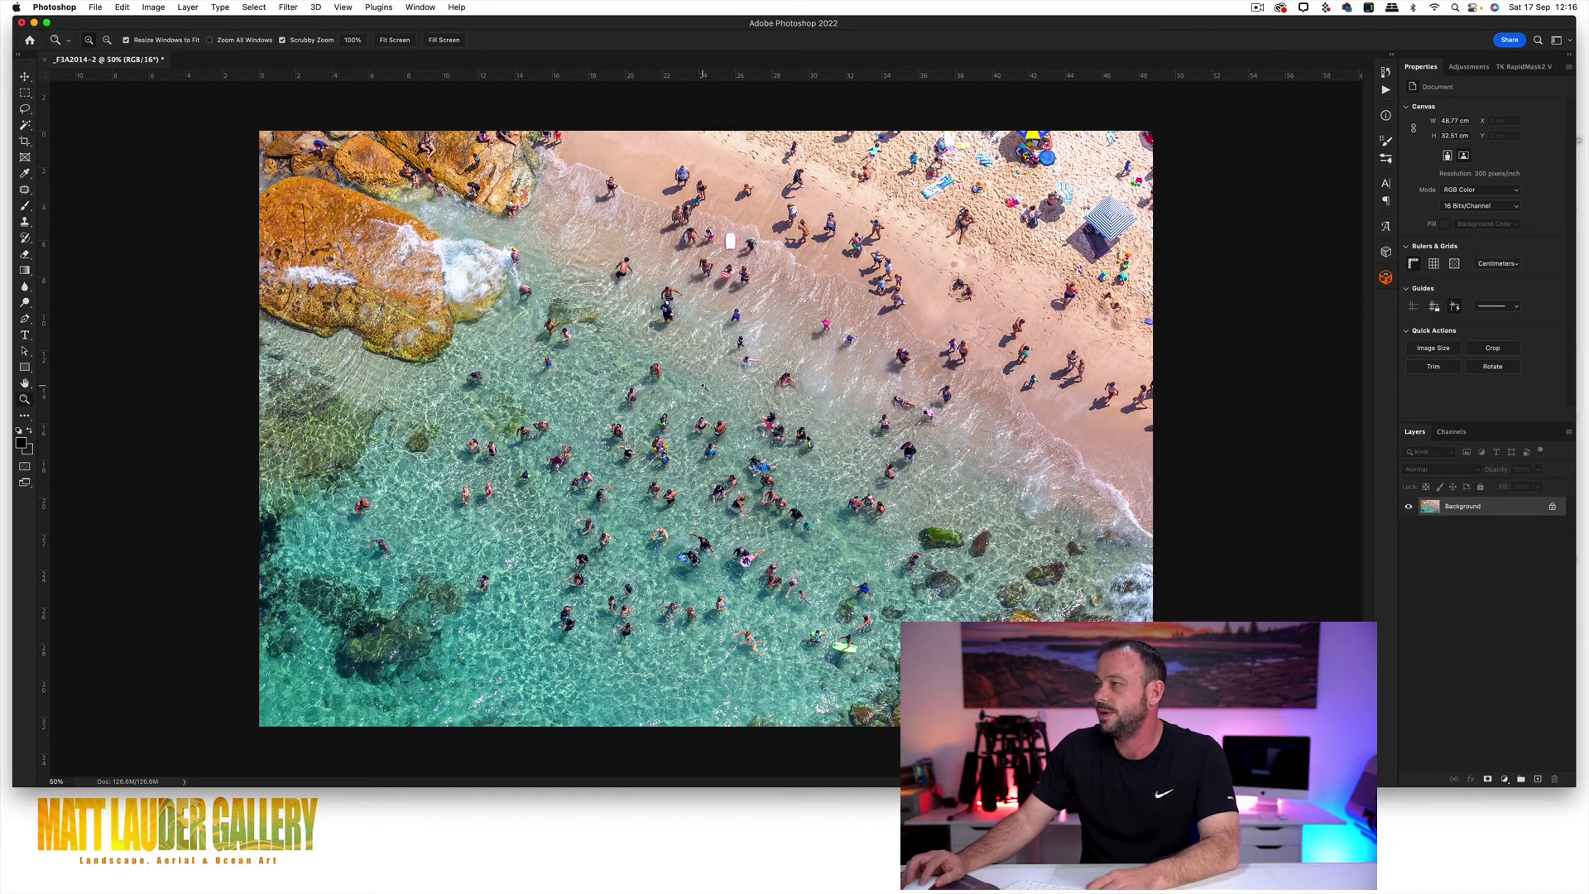
pyautogui.click(703, 386)
# Pan around the swimmers at 100% to inspect the sharpening, then fit the image on screen.
pyautogui.scroll(-8, 704, 426)
pyautogui.hscroll(4, 704, 426)
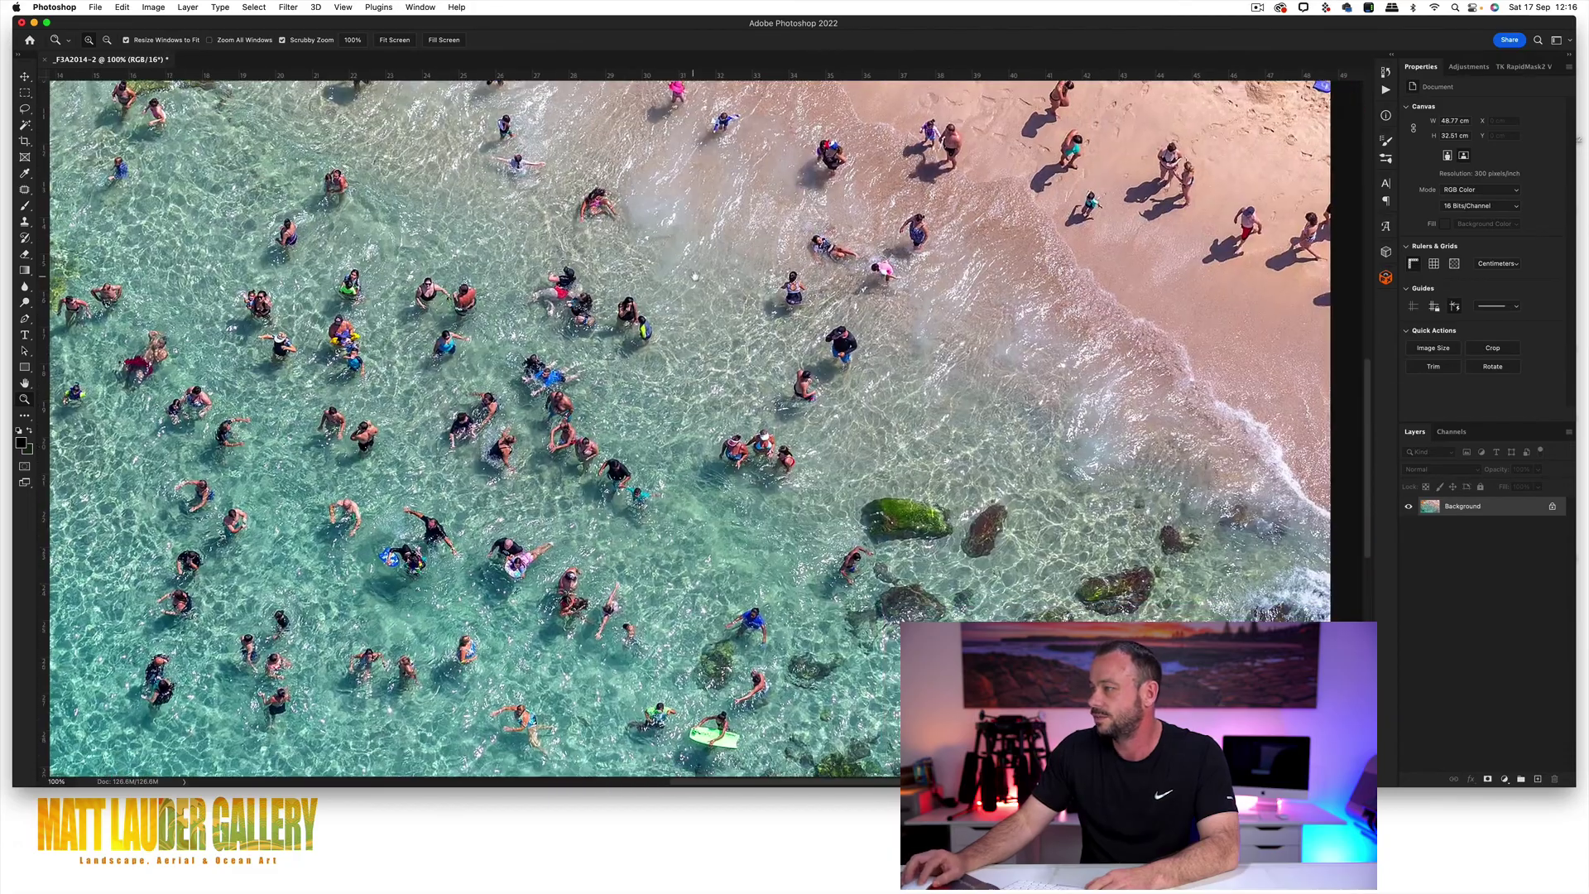
pyautogui.hscroll(-10, 703, 426)
pyautogui.scroll(3, 704, 426)
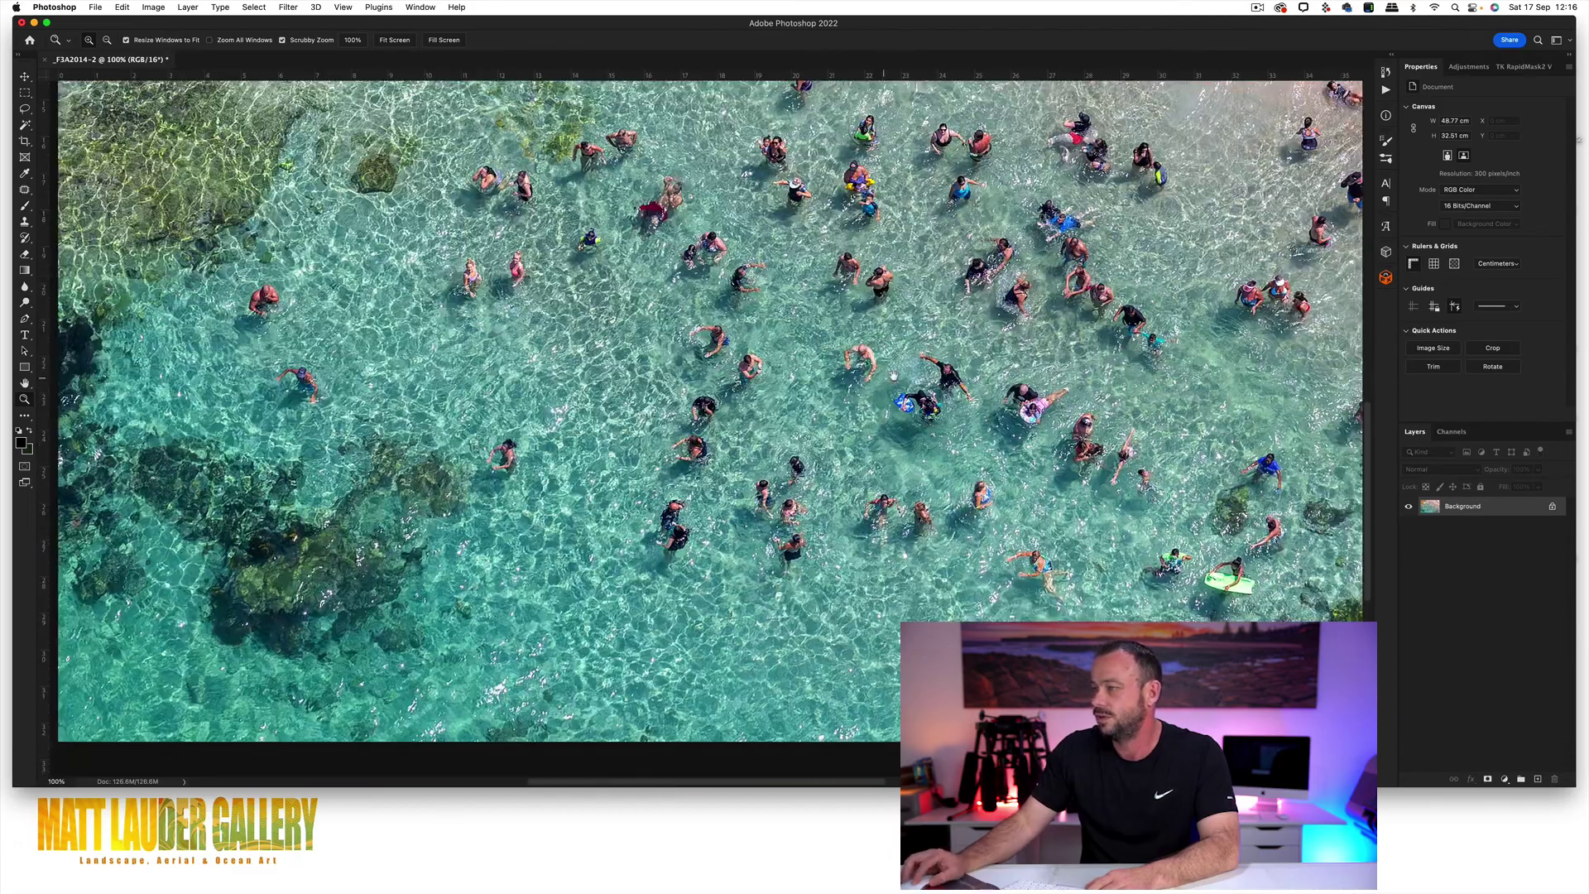
pyautogui.scroll(10, 542, 536)
pyautogui.hscroll(8, 542, 537)
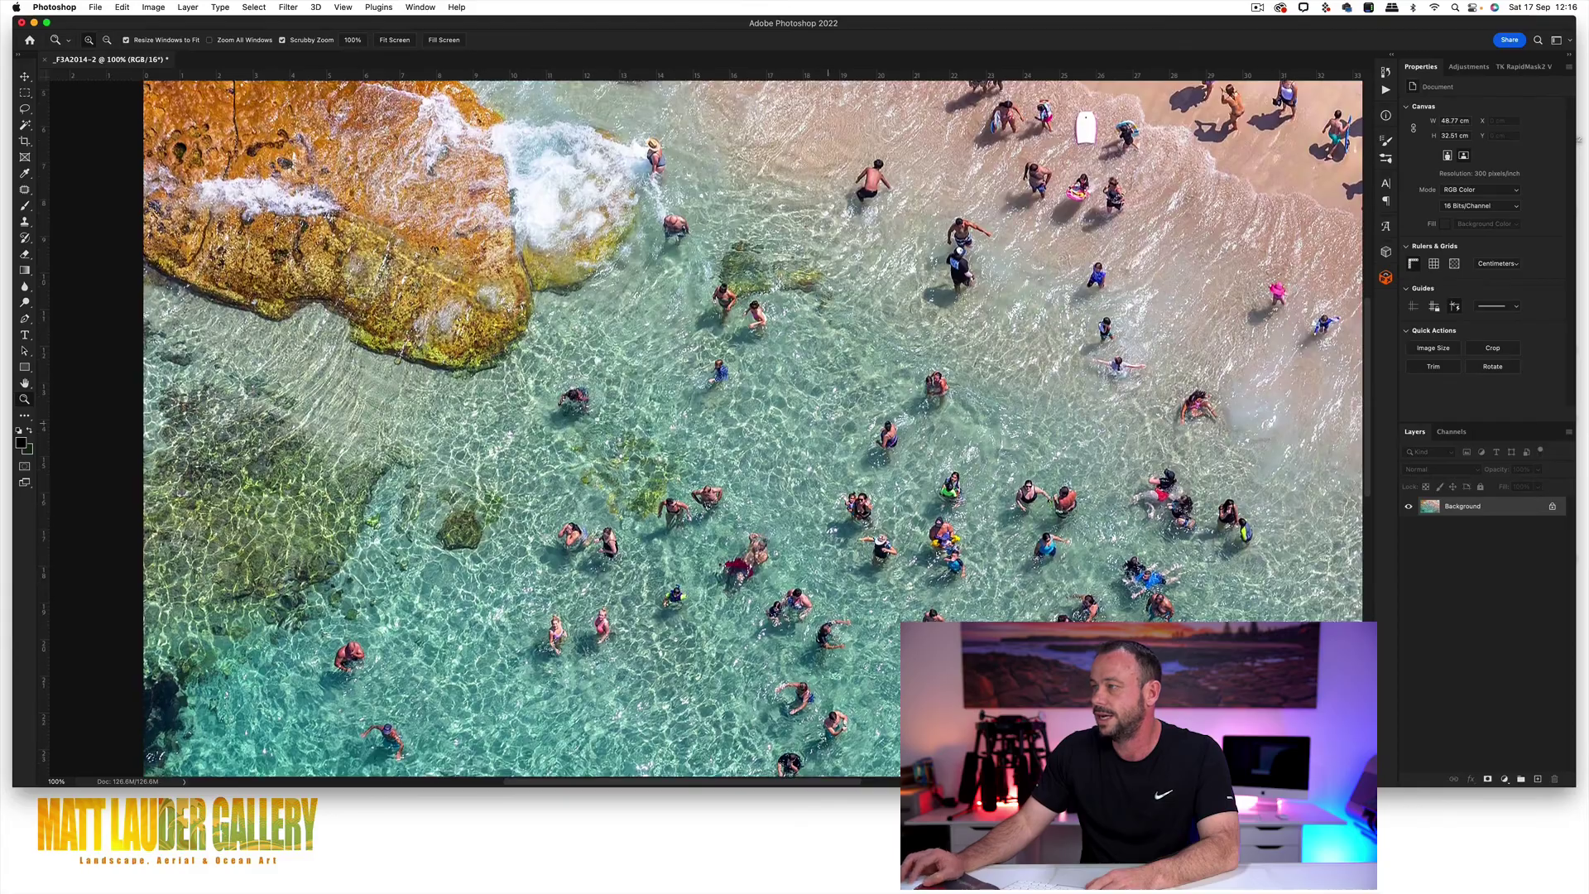
pyautogui.scroll(-6, 703, 426)
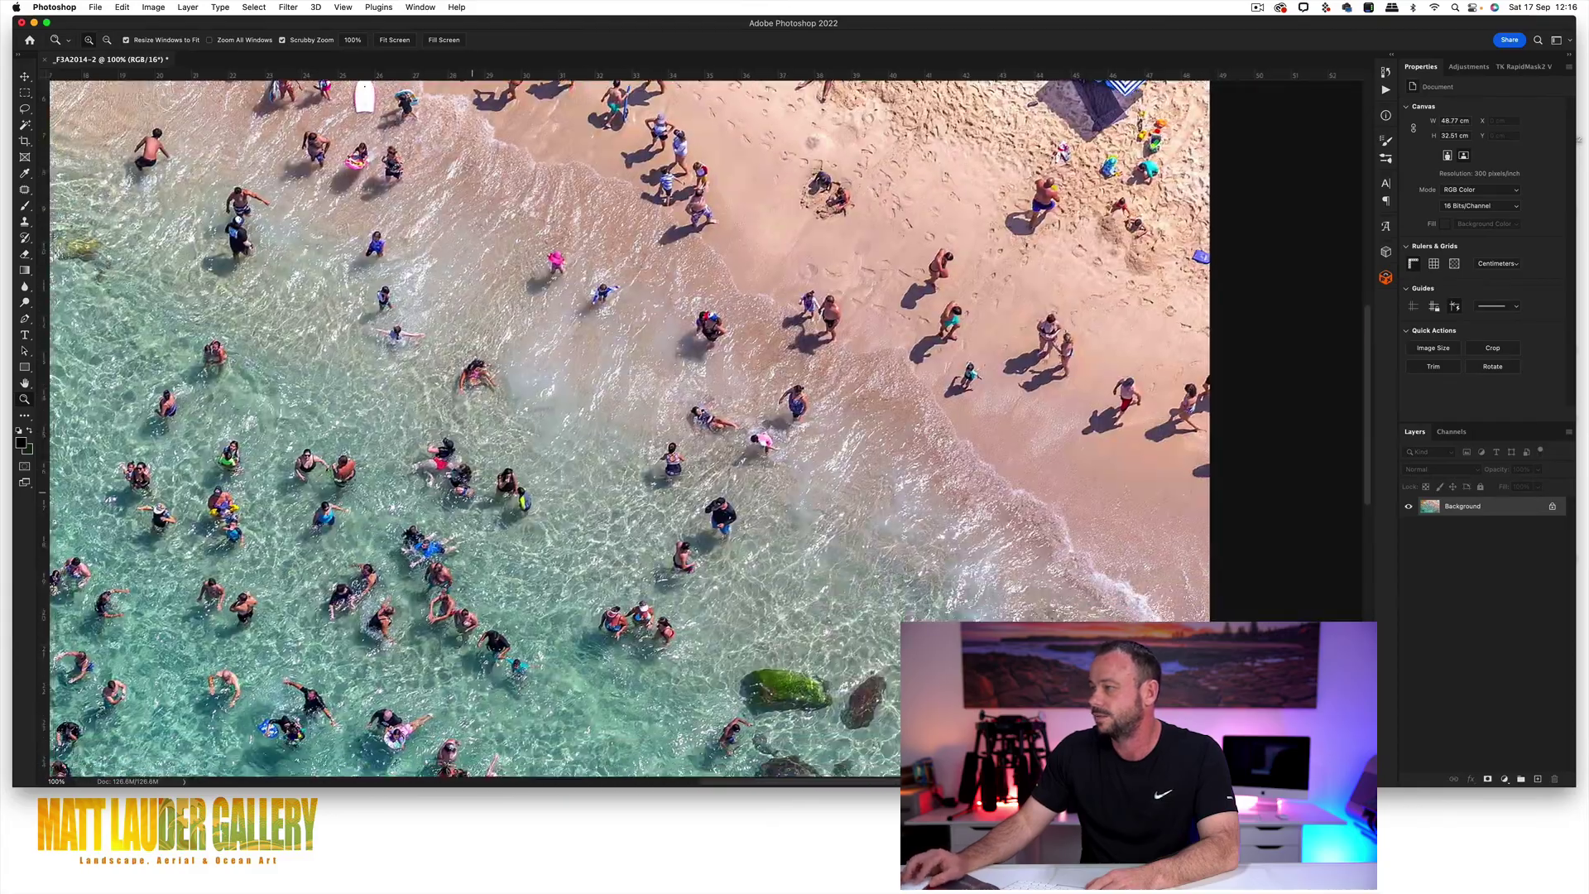
pyautogui.hscroll(3, 704, 426)
pyautogui.scroll(3, 703, 426)
pyautogui.scroll(-6, 704, 426)
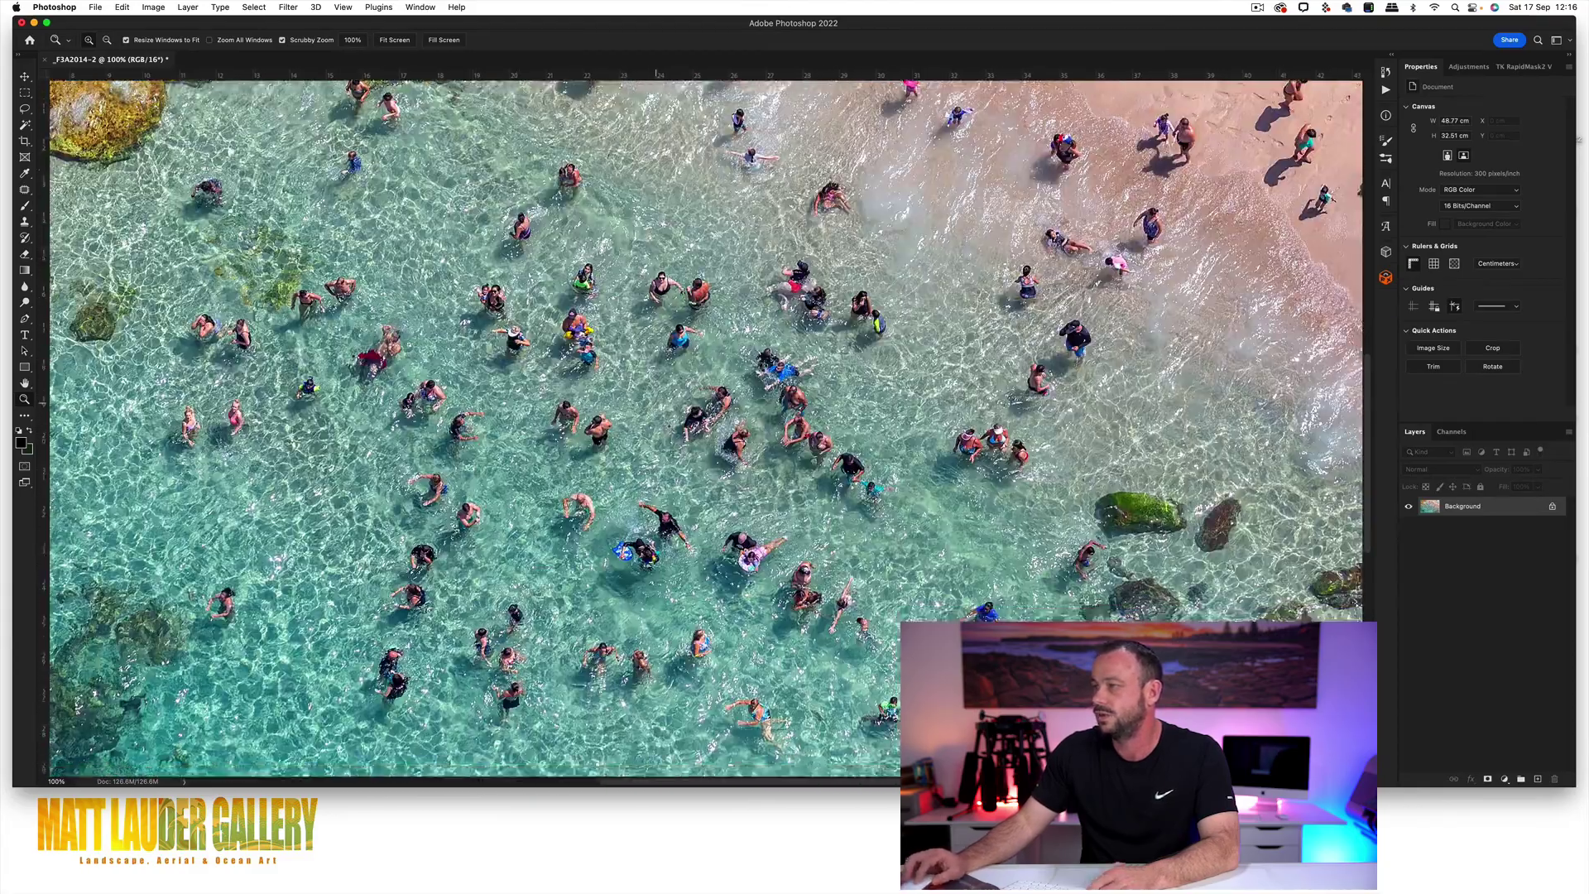
pyautogui.press('super+0')
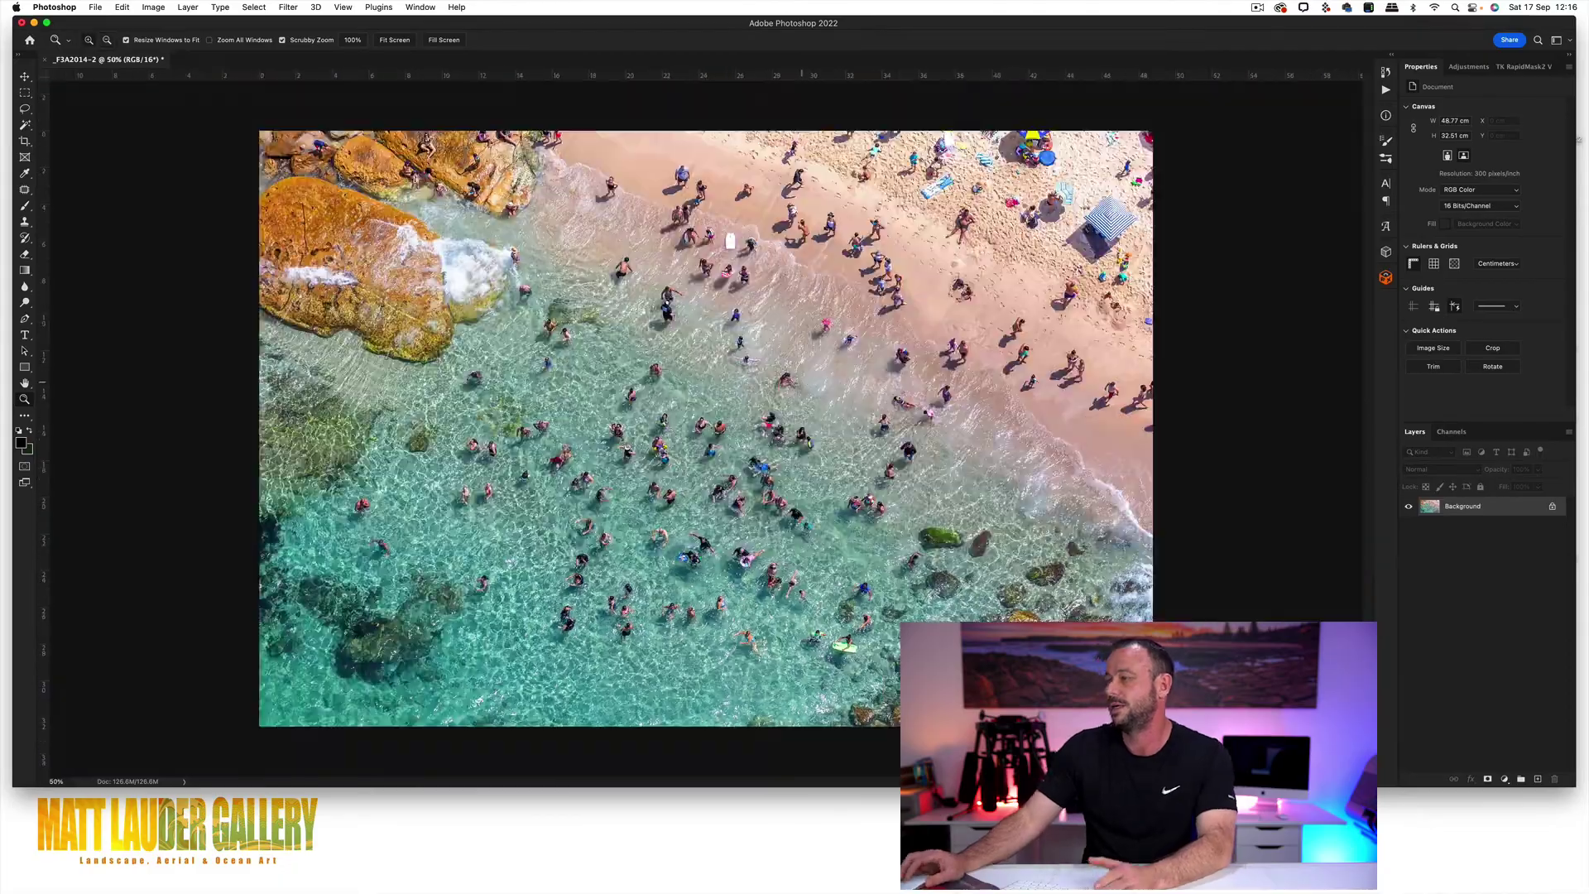